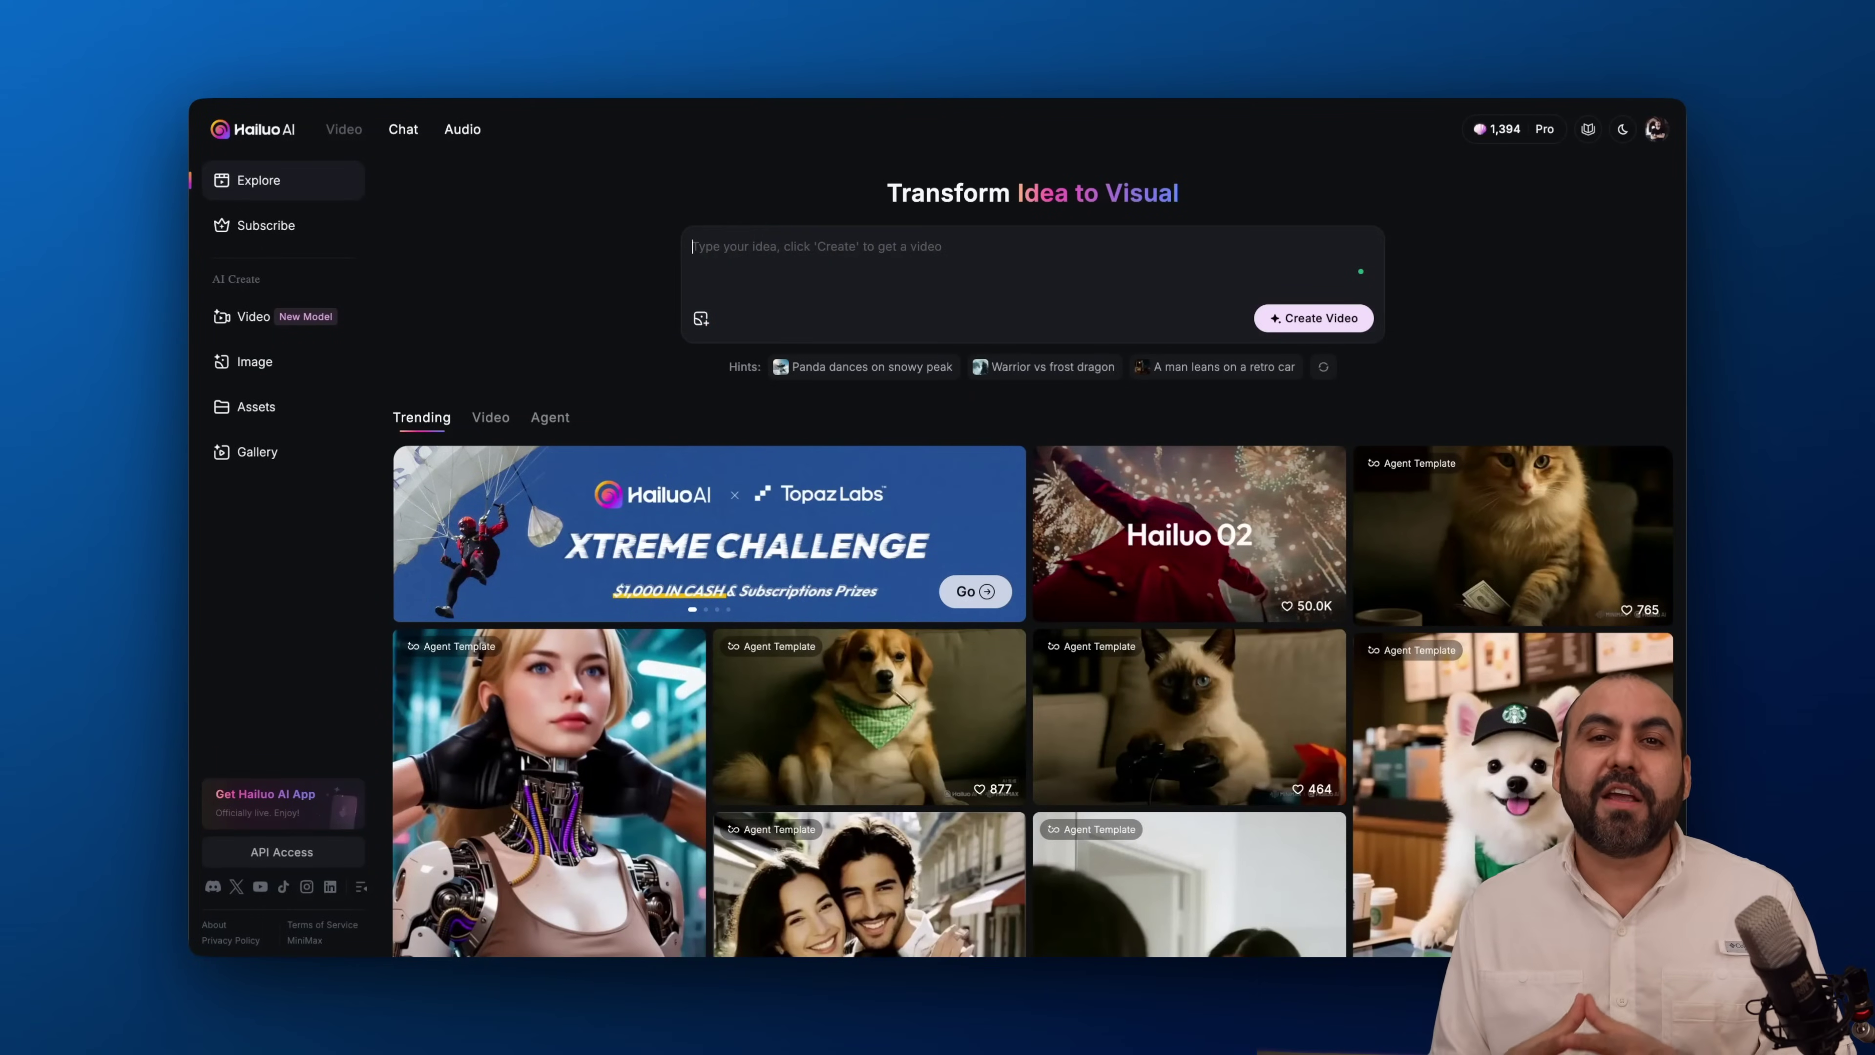
Check the Artificial Analysis Image to Video Leaderboard and return to the Hailuo AI site
left_click(995, 84)
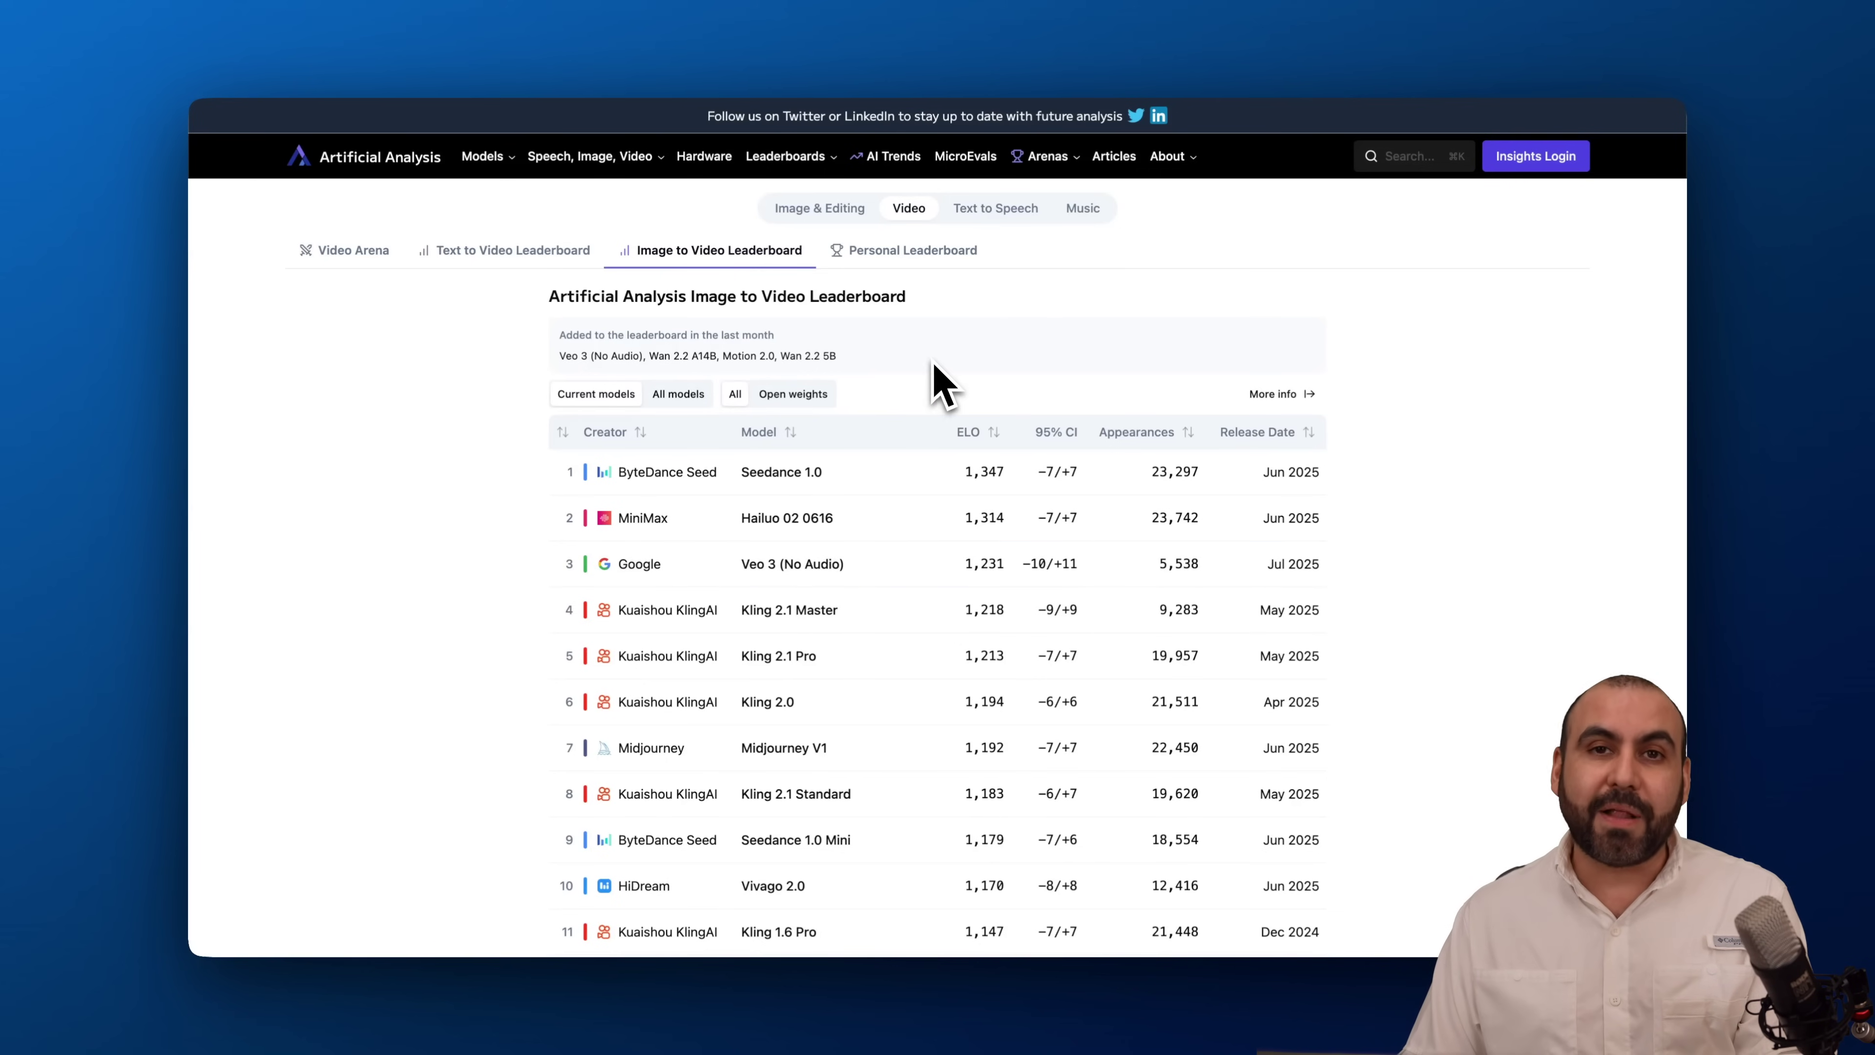
left_click(823, 70)
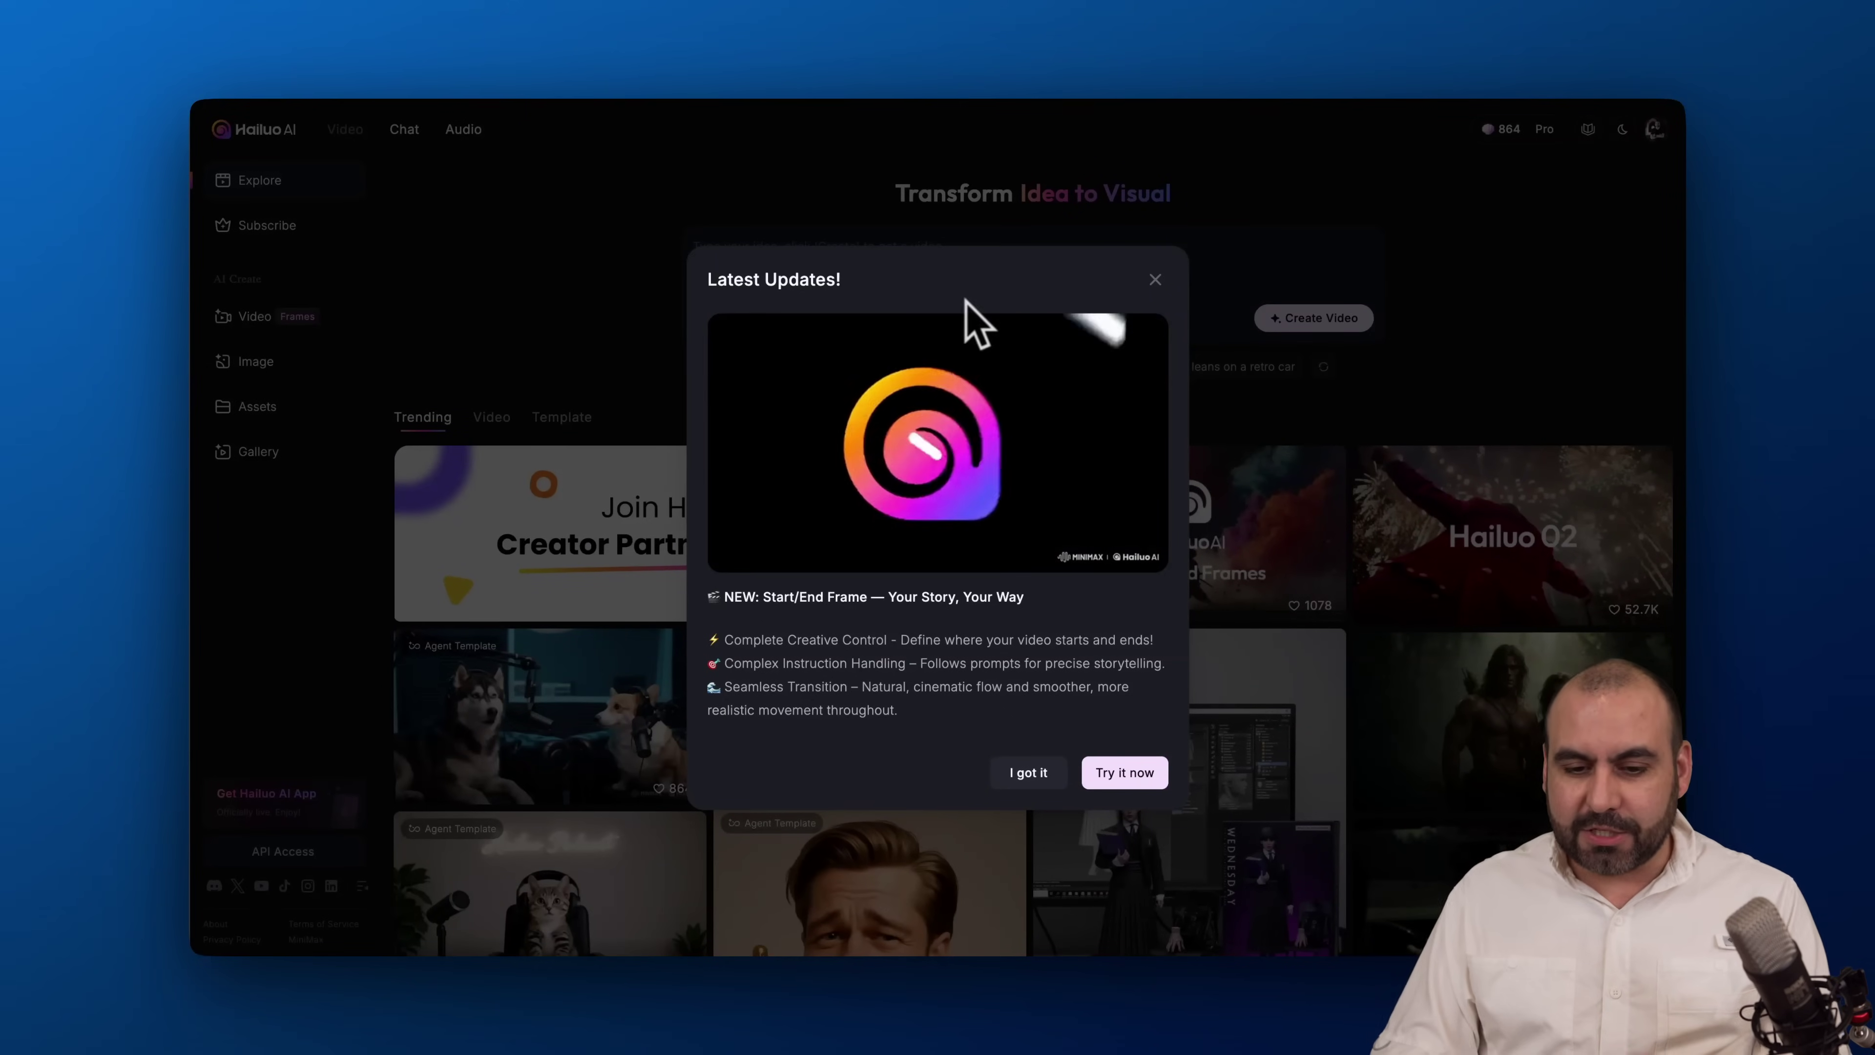
Dismiss the Latest Updates announcement, open the AI video creation page and close its start and end frames tip
left_click(1044, 774)
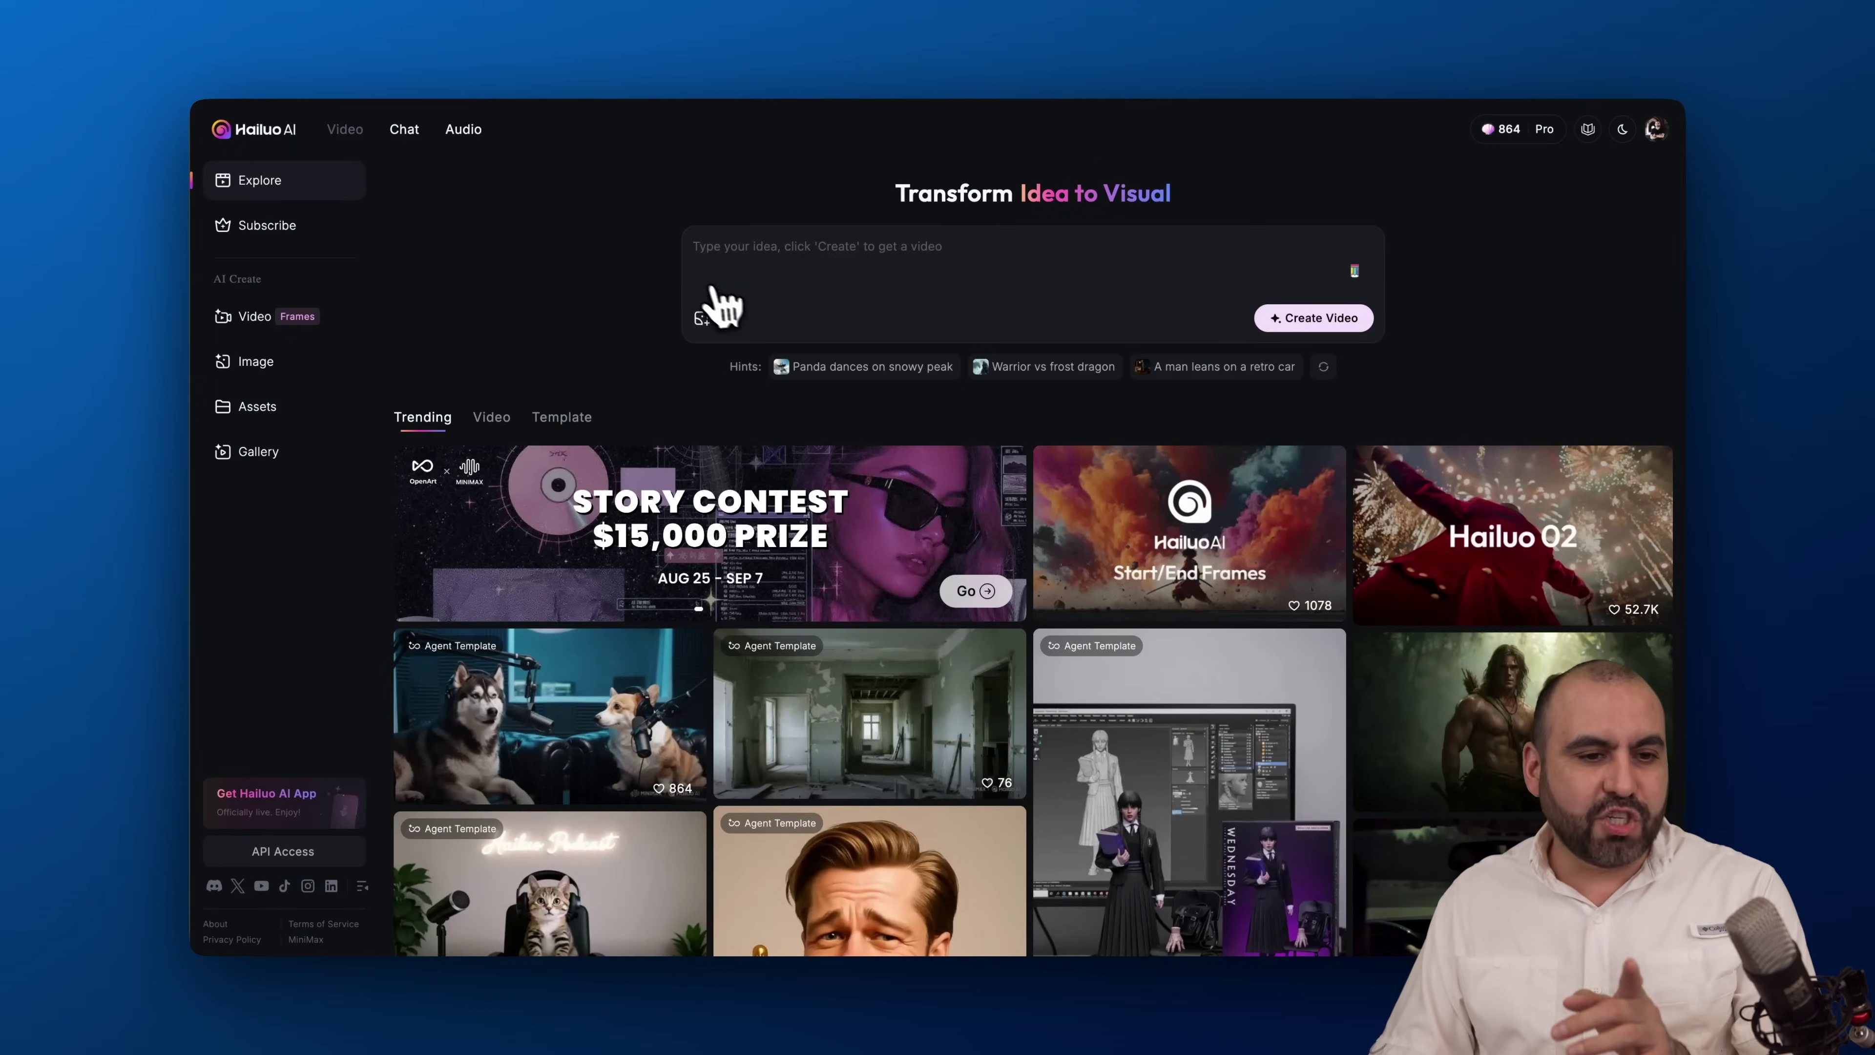
left_click(254, 317)
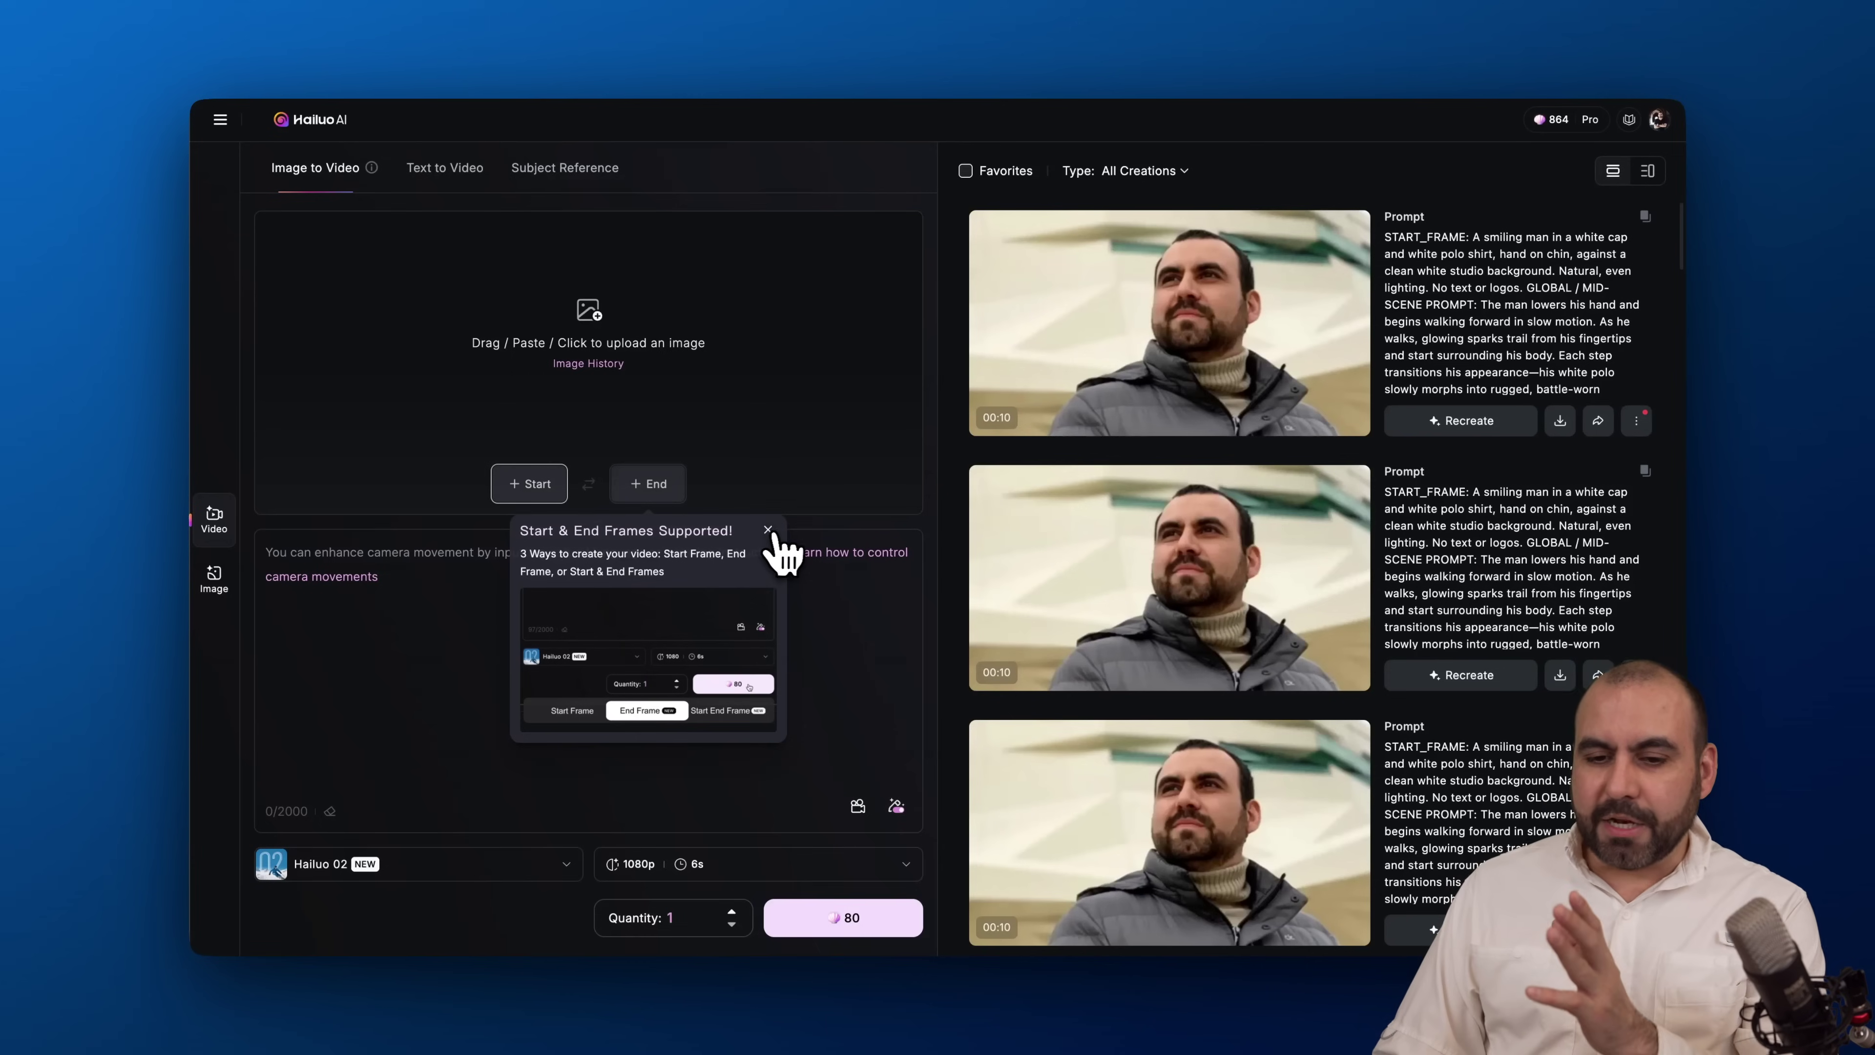
left_click(768, 530)
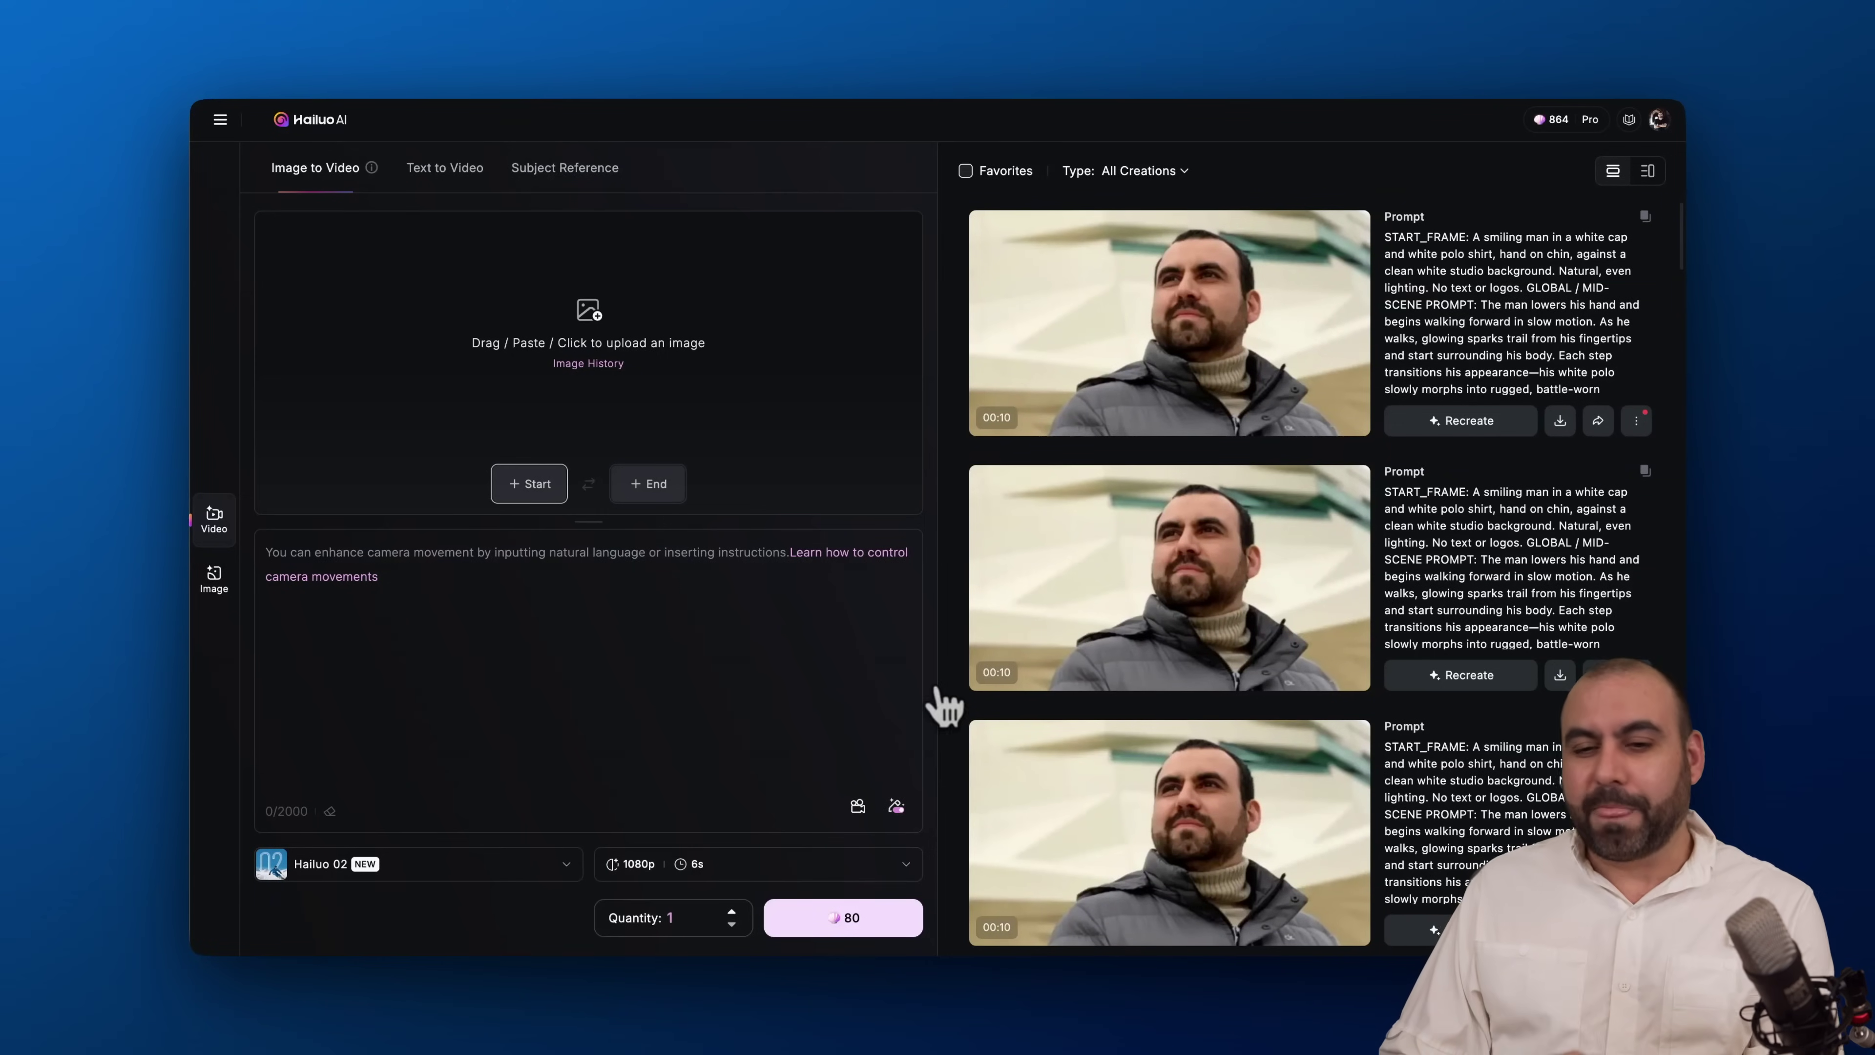
Play the second soldier transformation video in the creations list and view its end and start frame images full size
left_click(1189, 577)
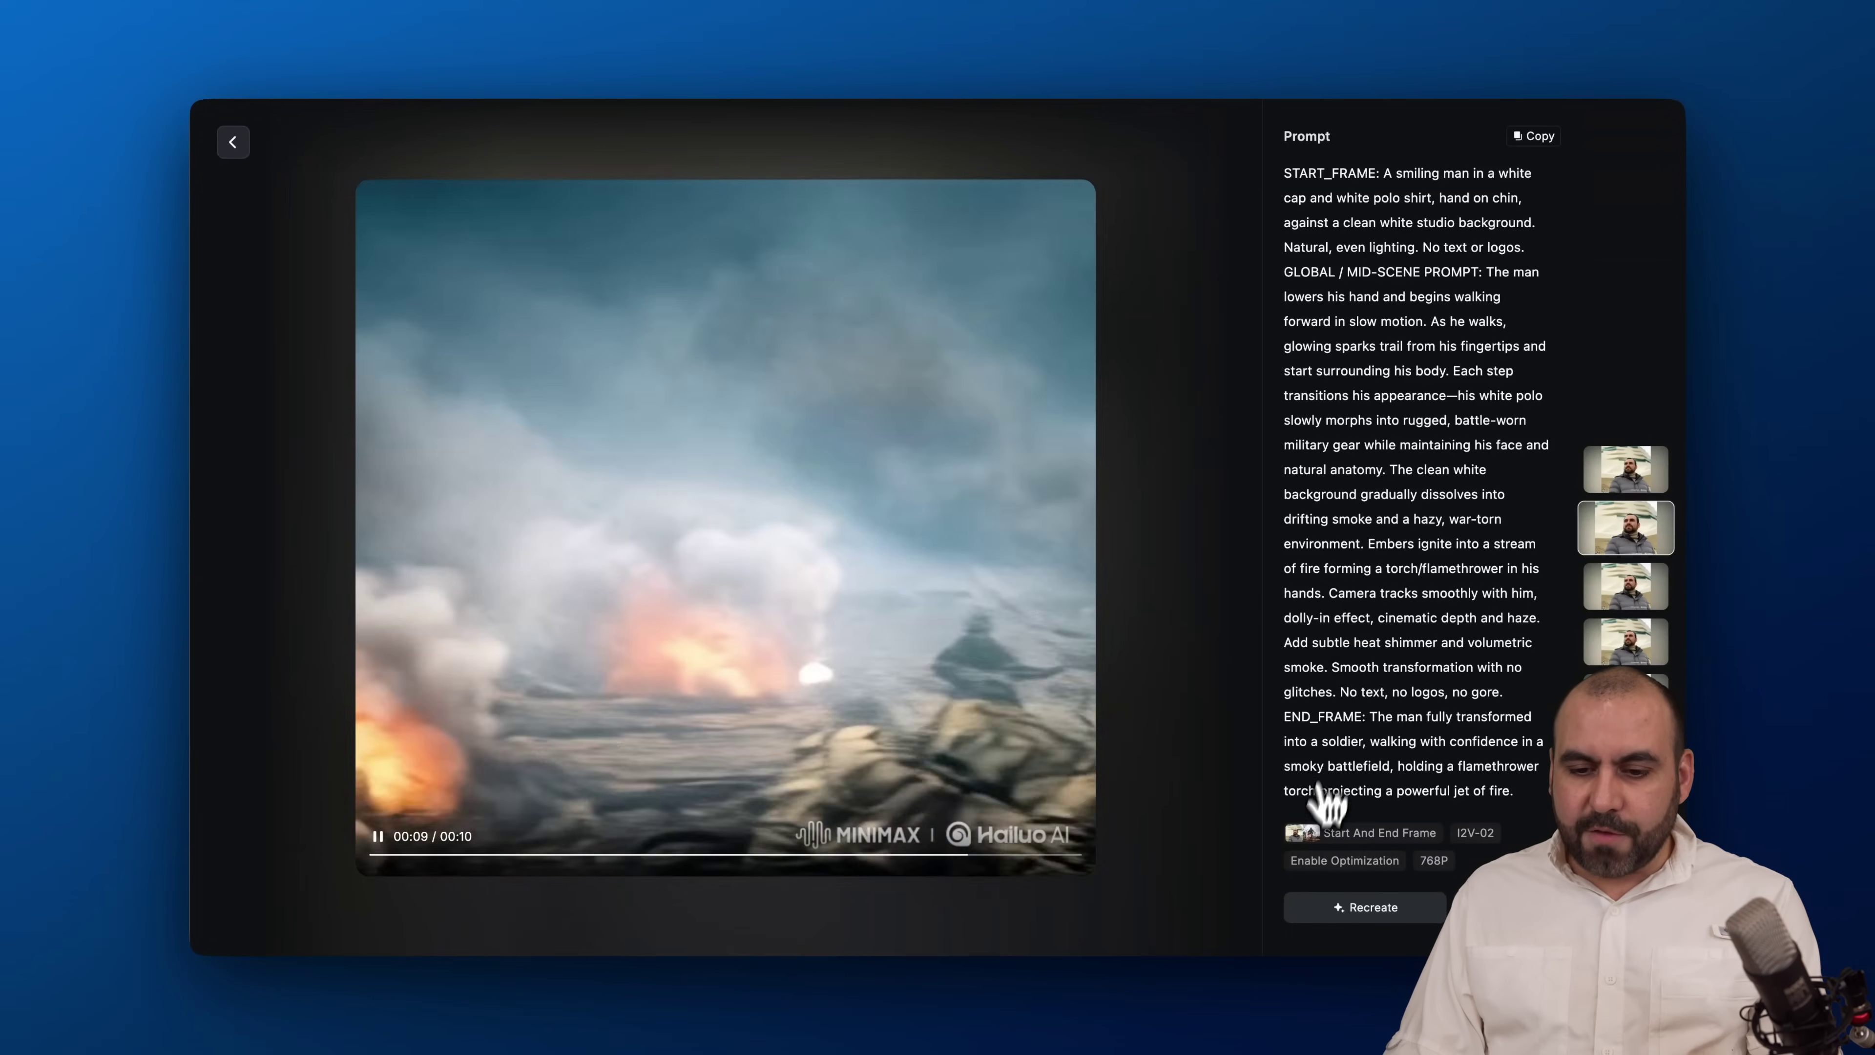
mouse_move(1303, 840)
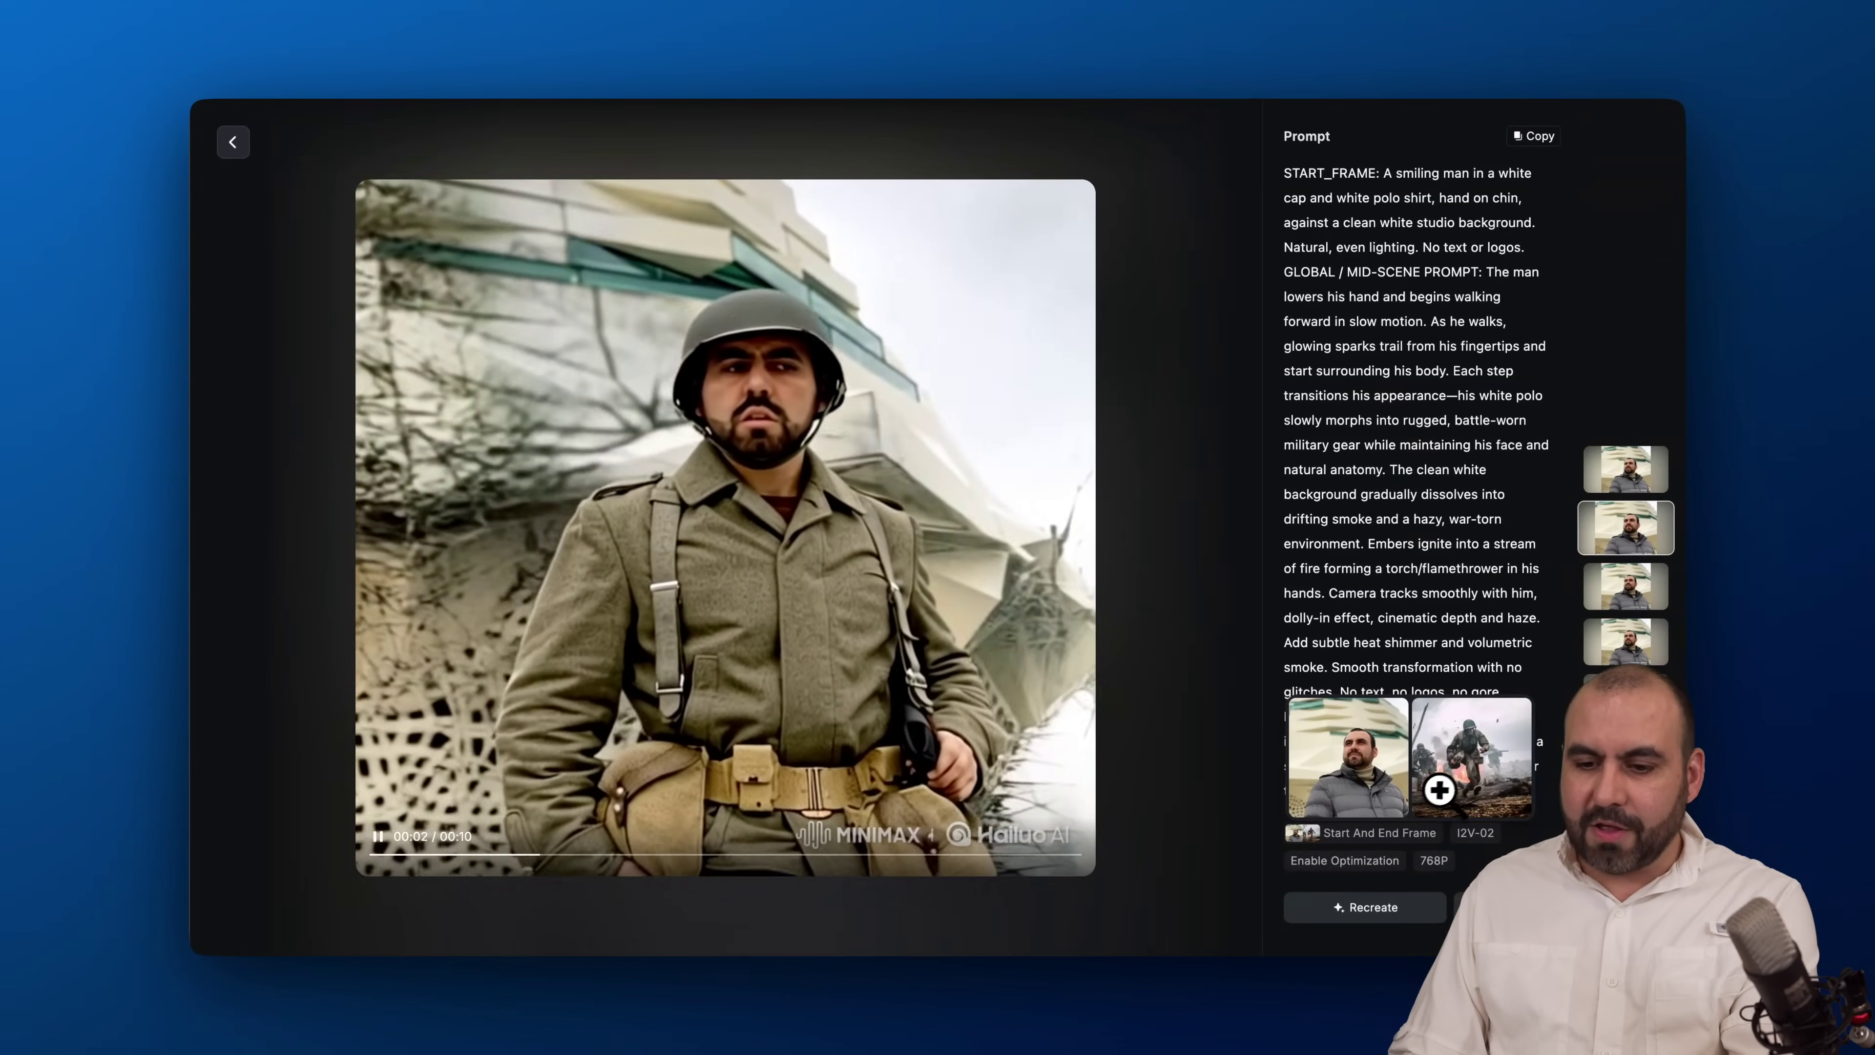
left_click(1462, 779)
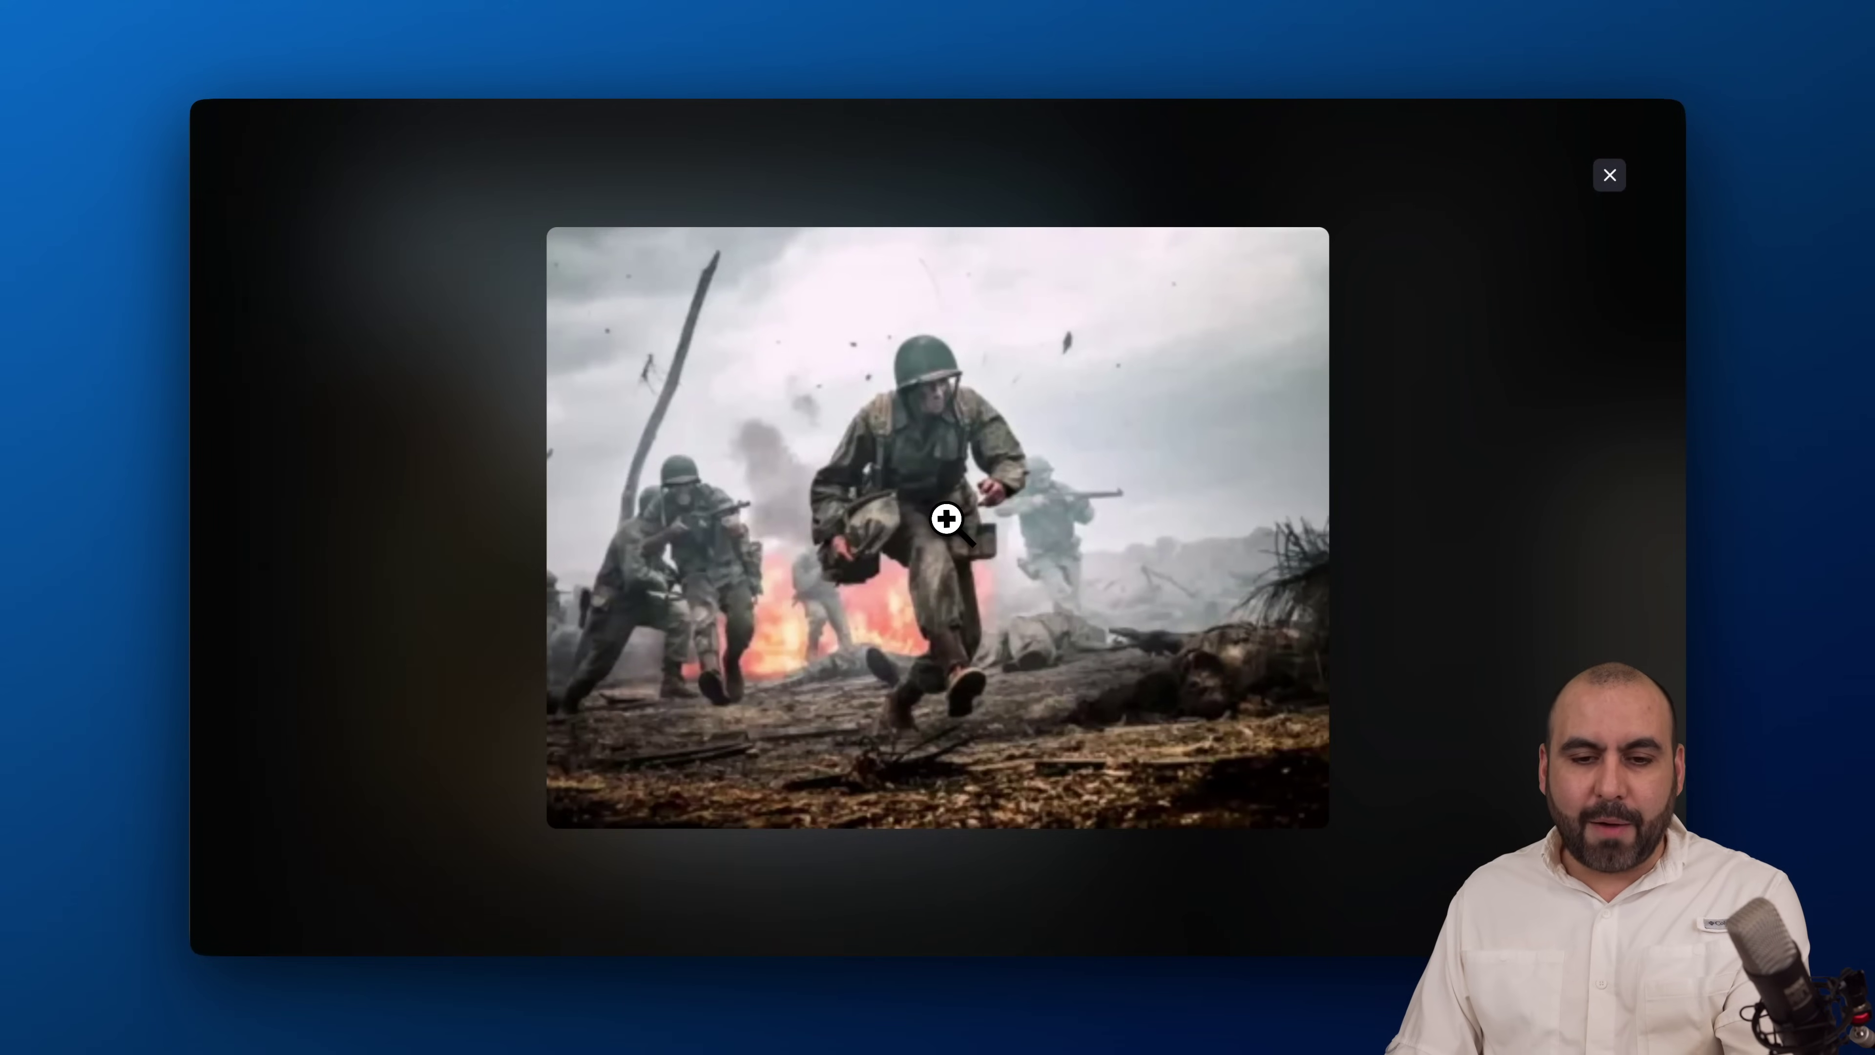
left_click(1609, 174)
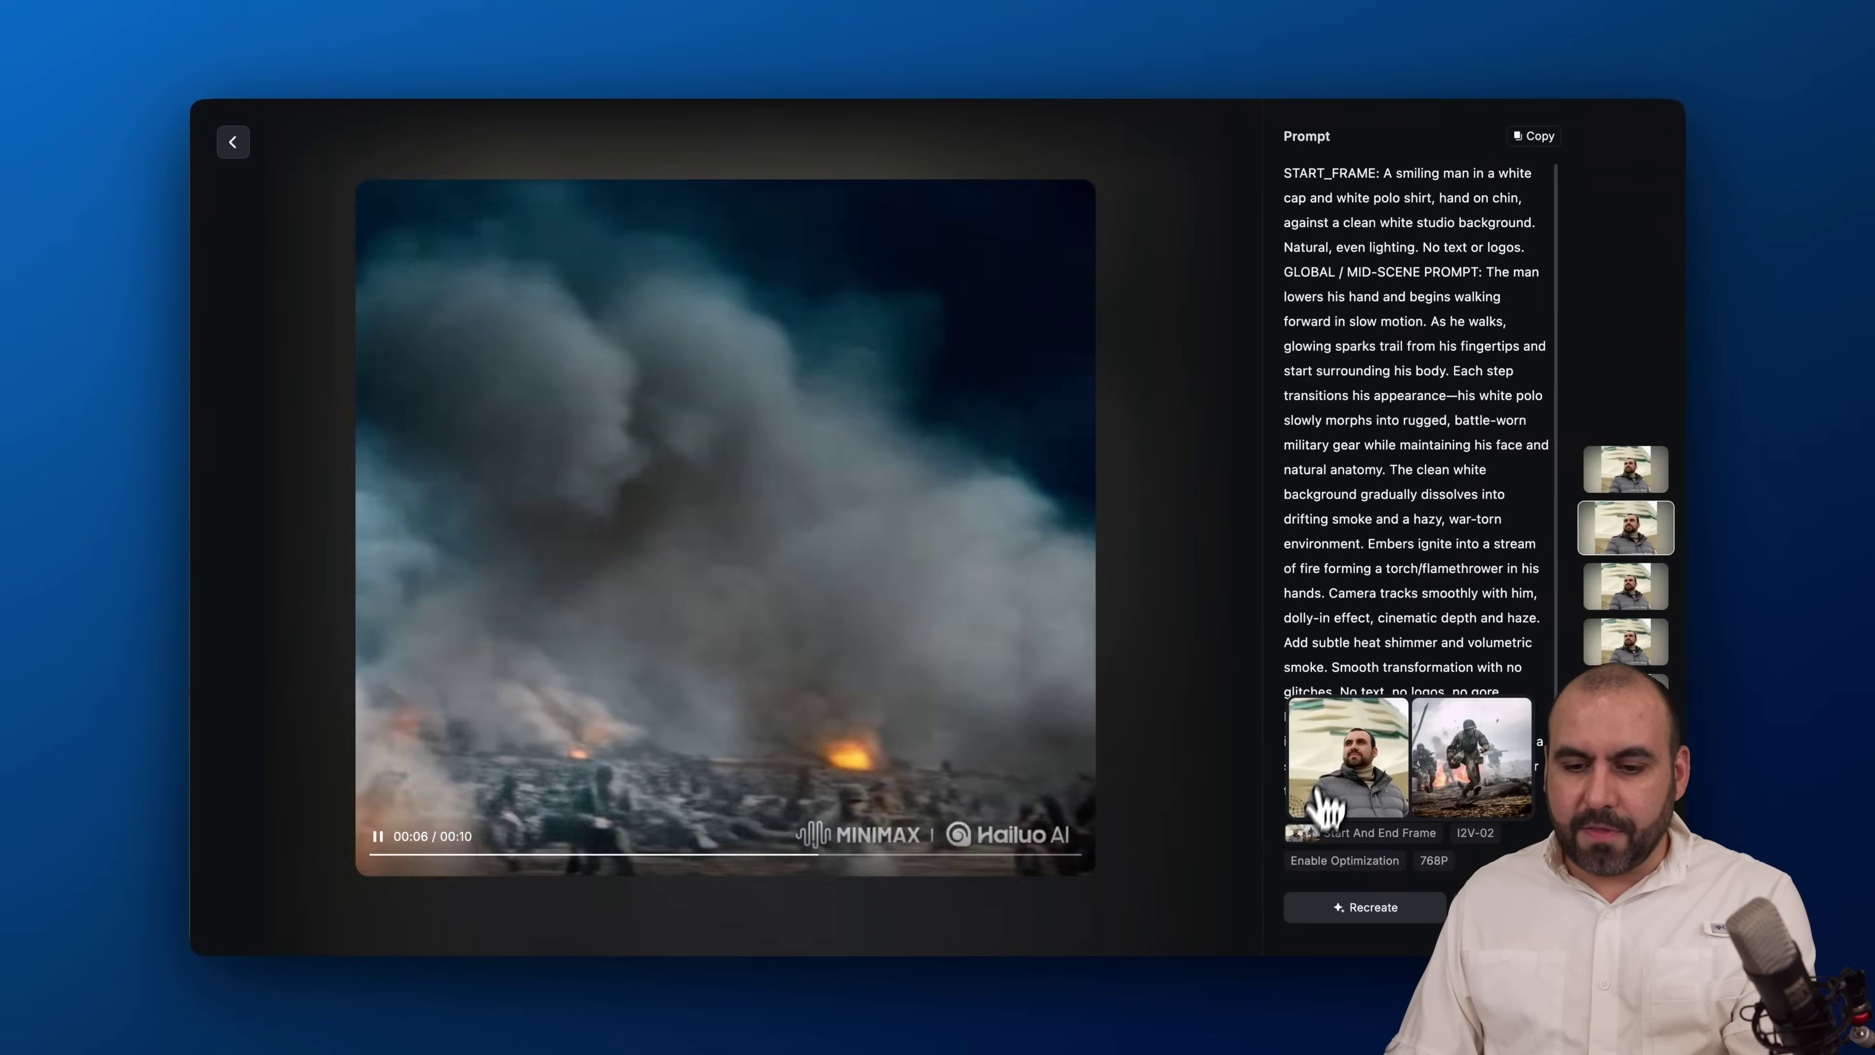
left_click(1319, 808)
left_click(1608, 175)
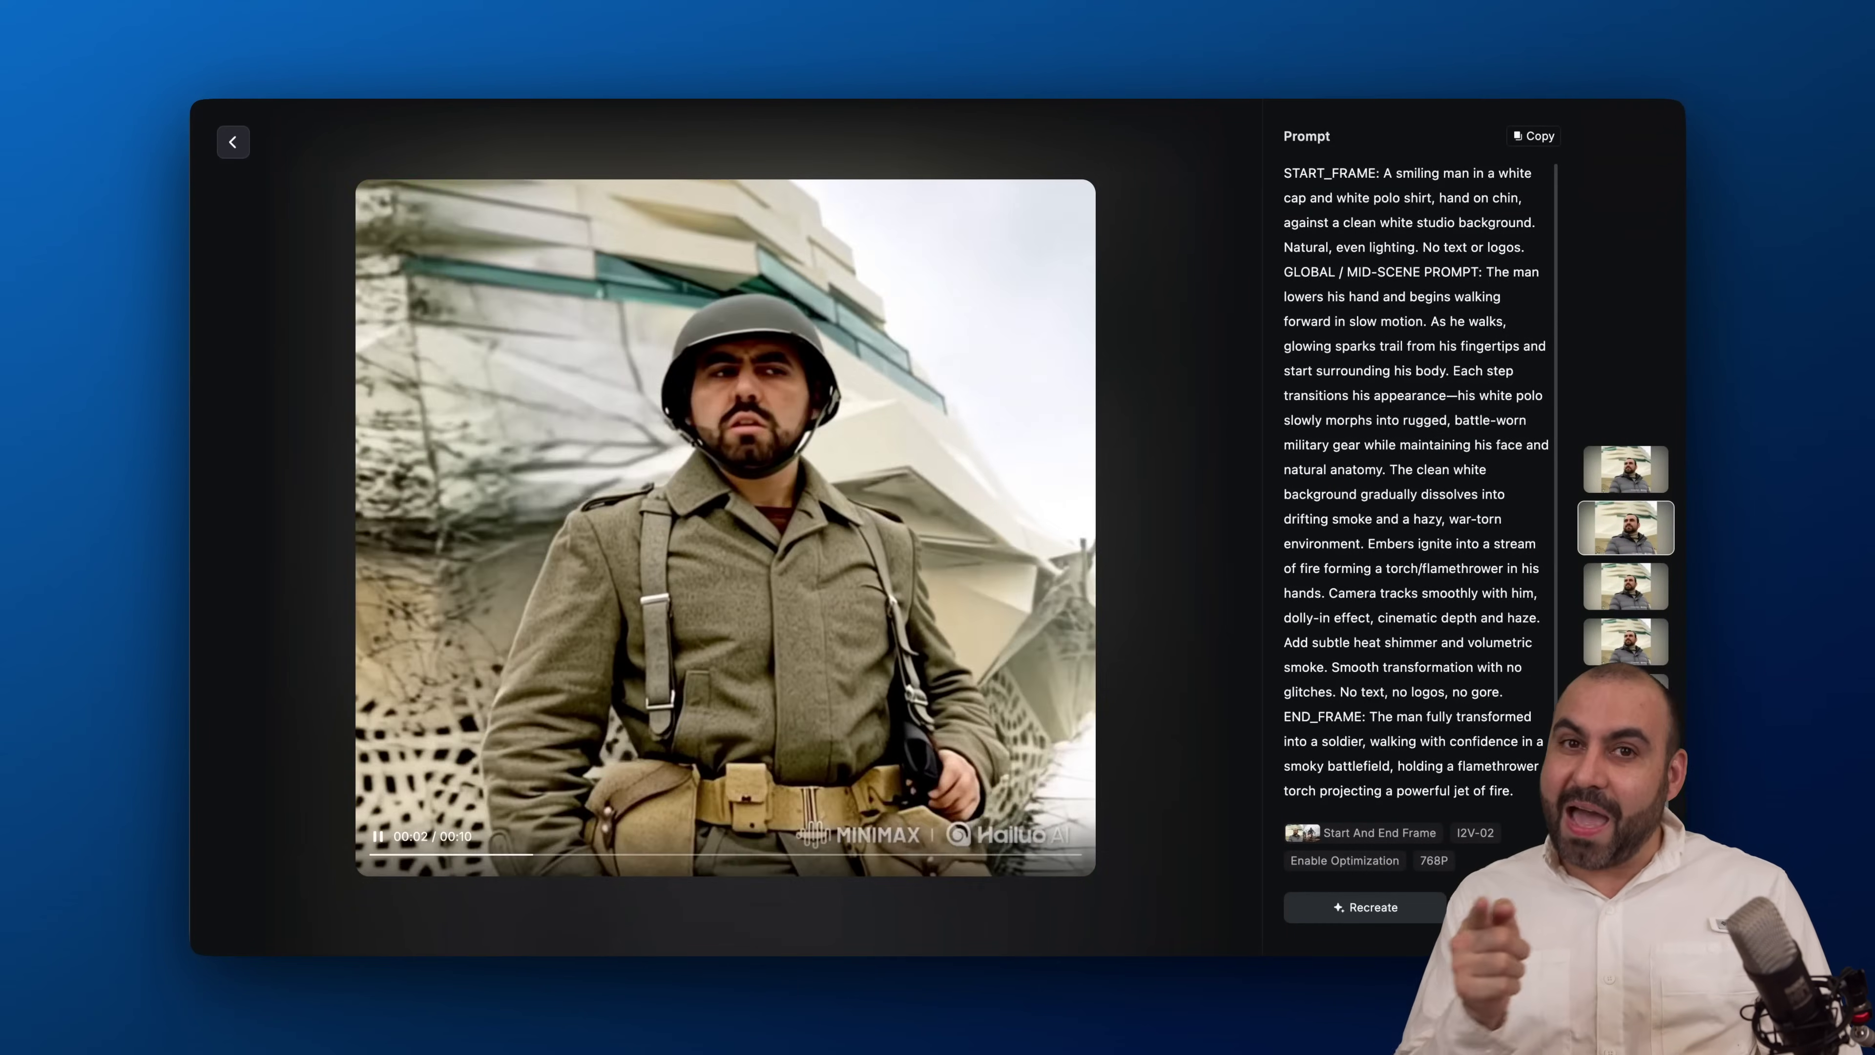
left_click(233, 141)
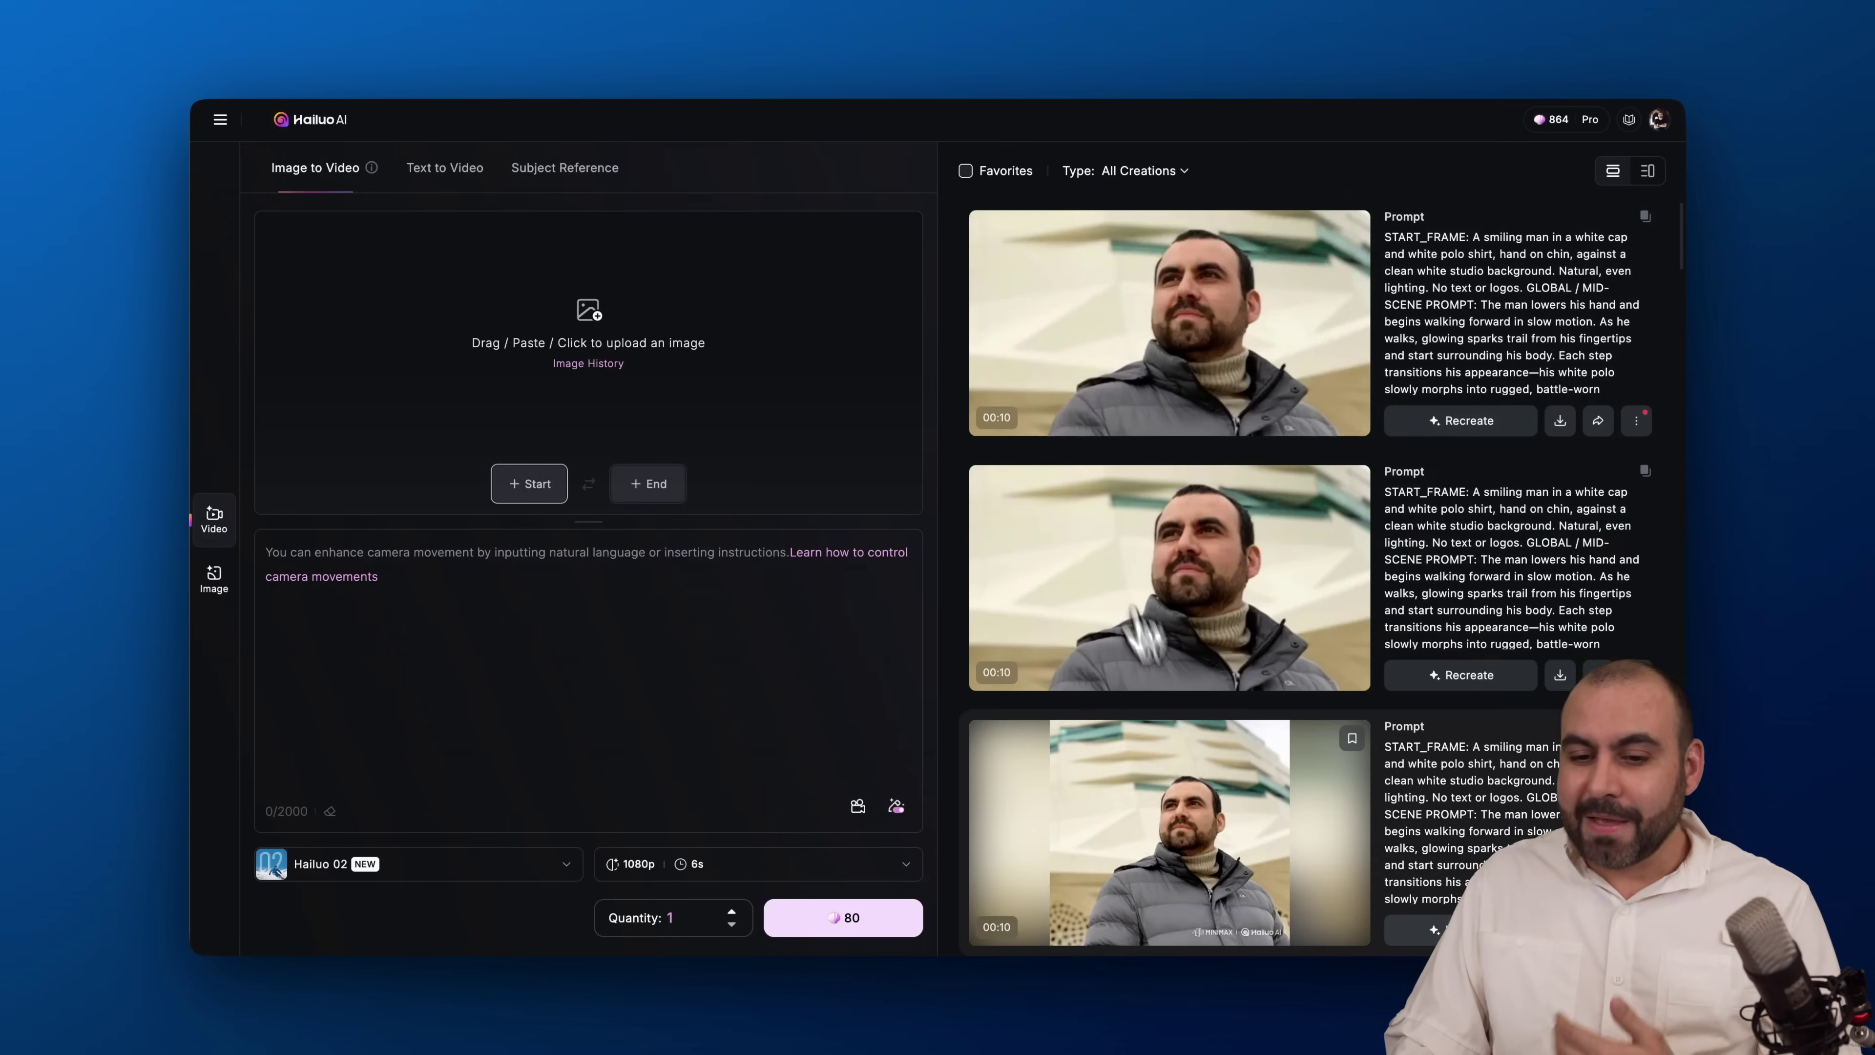
Play the third soldier transformation video in the creations list and view its start frame and flamethrower end frame full size
left_click(1170, 804)
mouse_move(1305, 828)
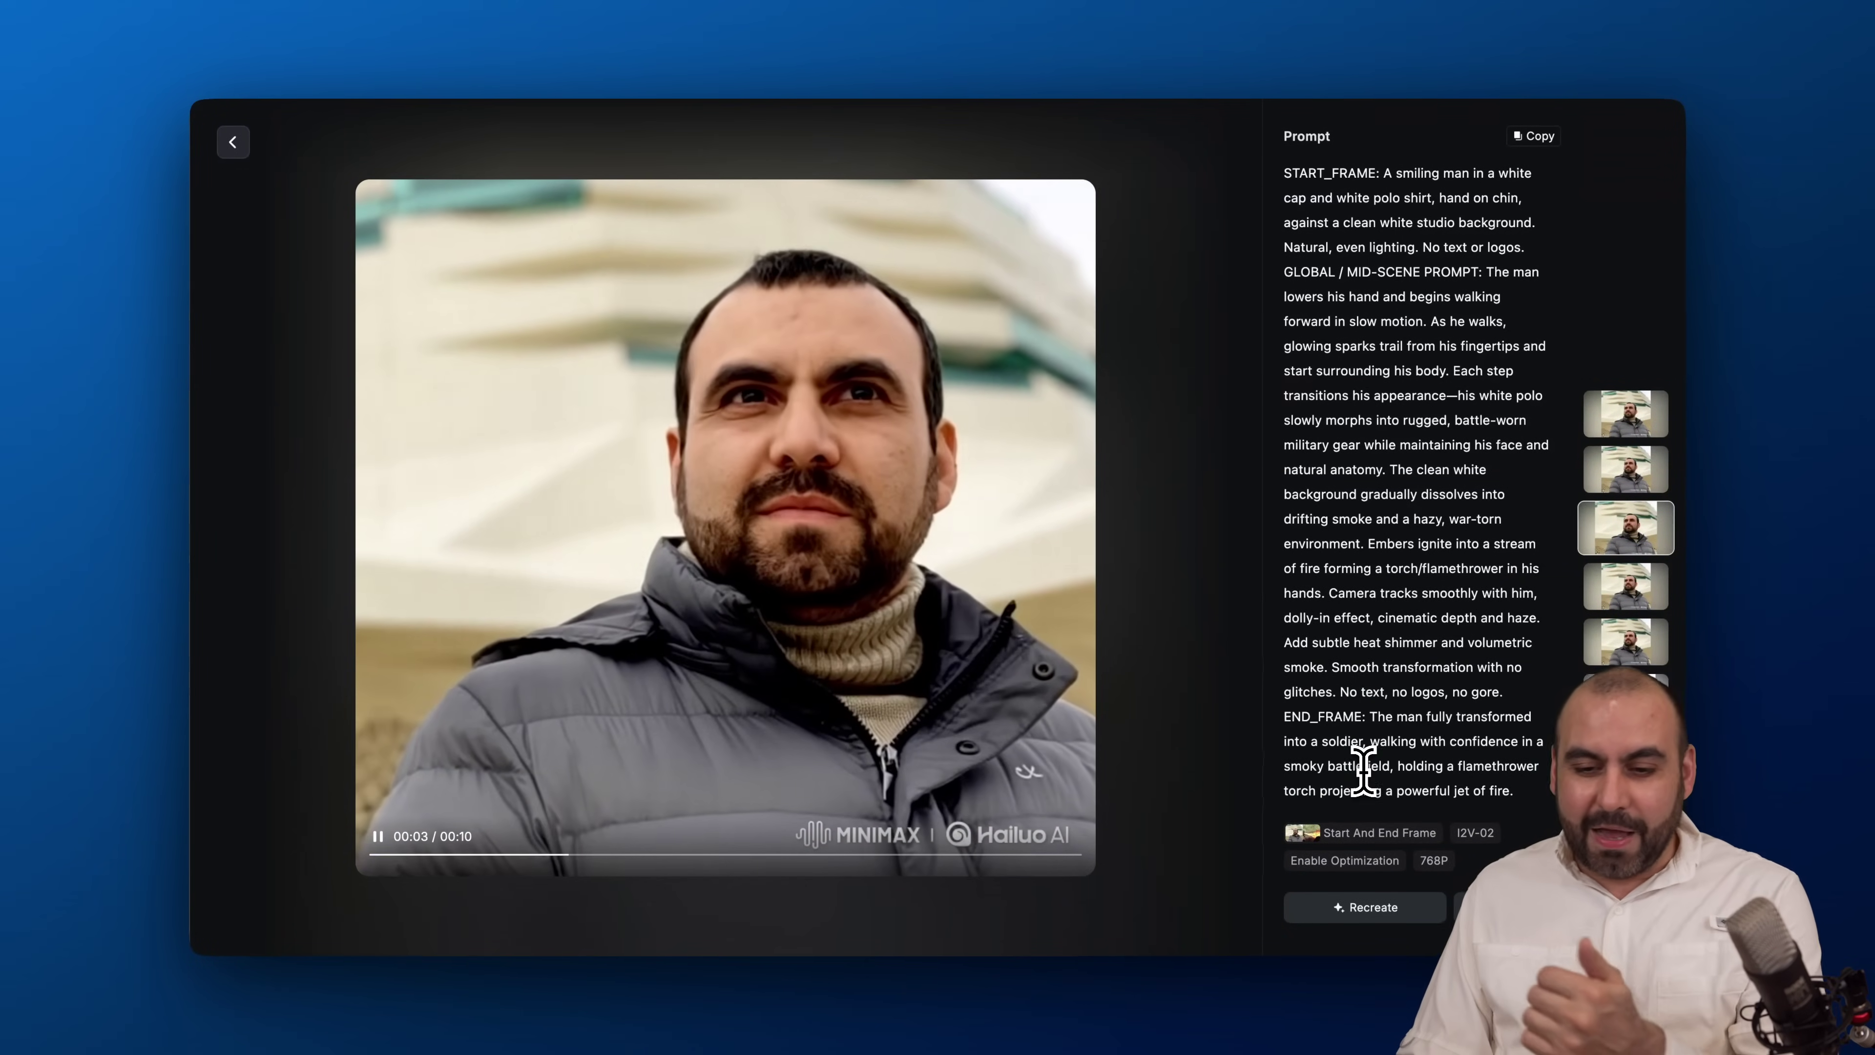
left_click(1334, 756)
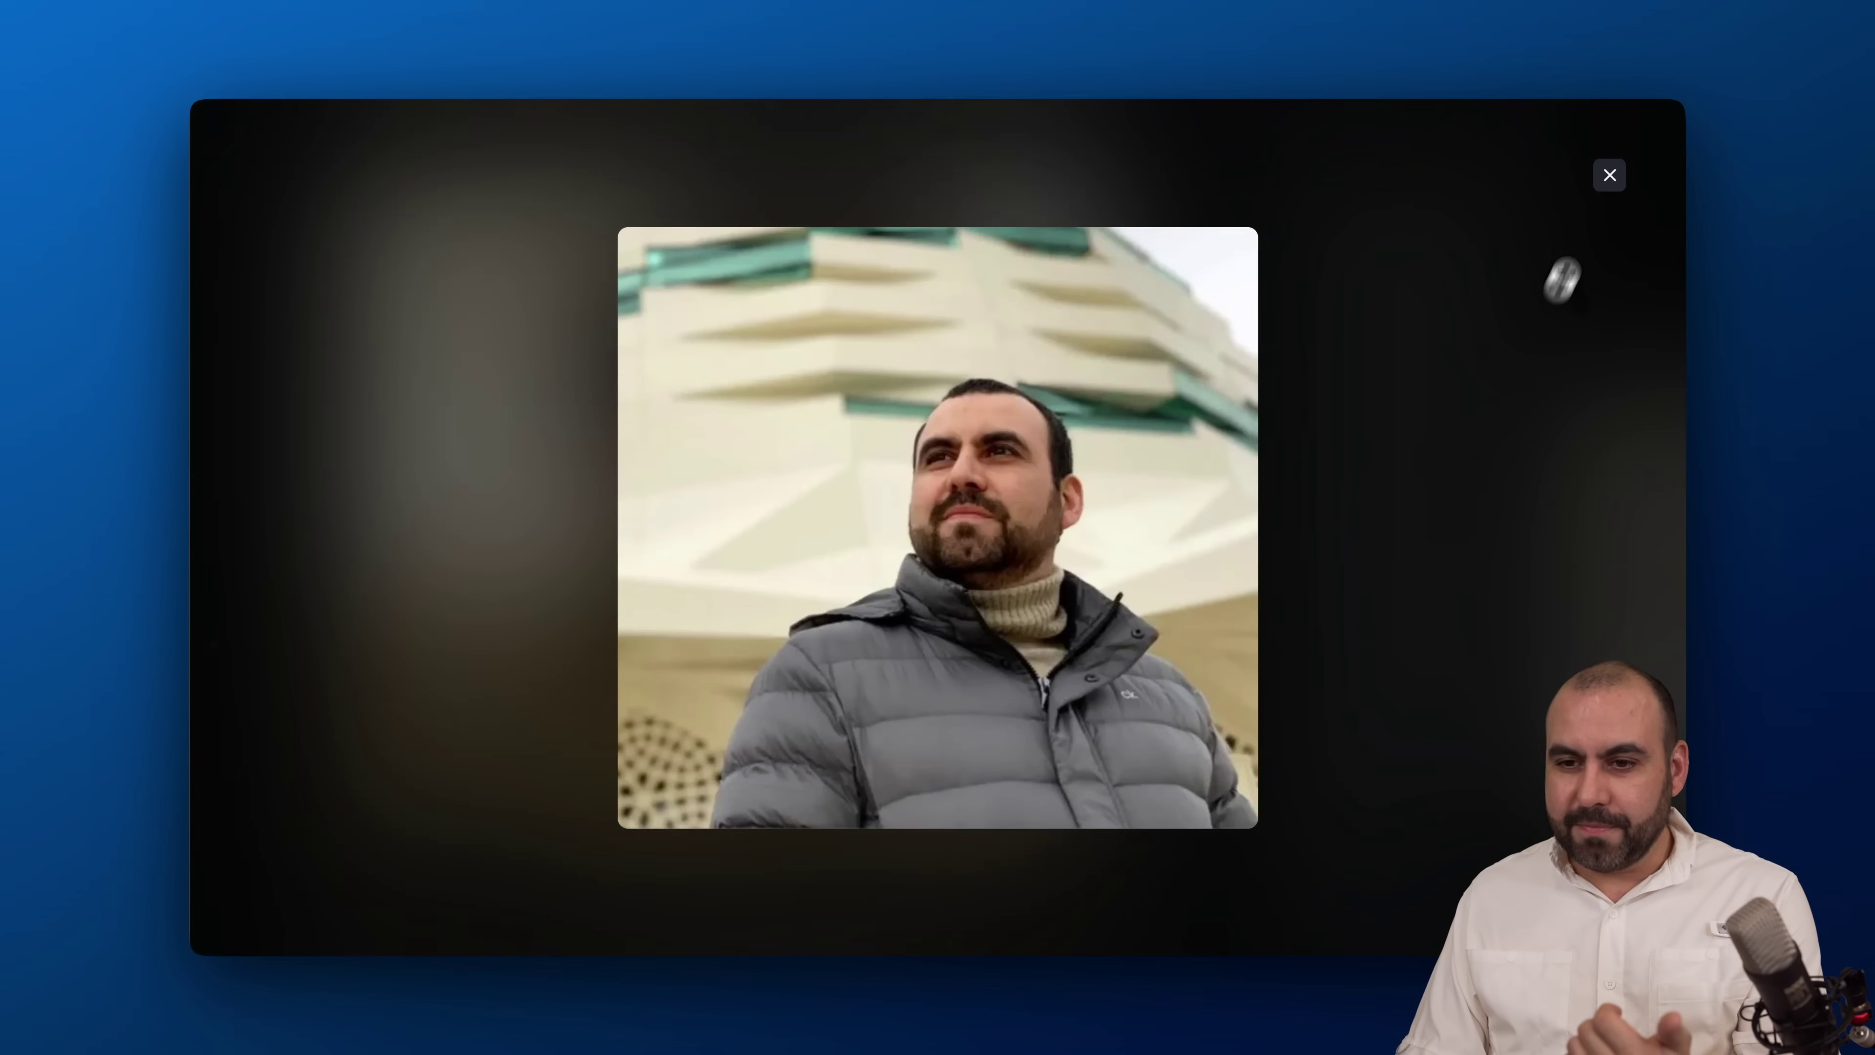
left_click(1608, 173)
mouse_move(1380, 824)
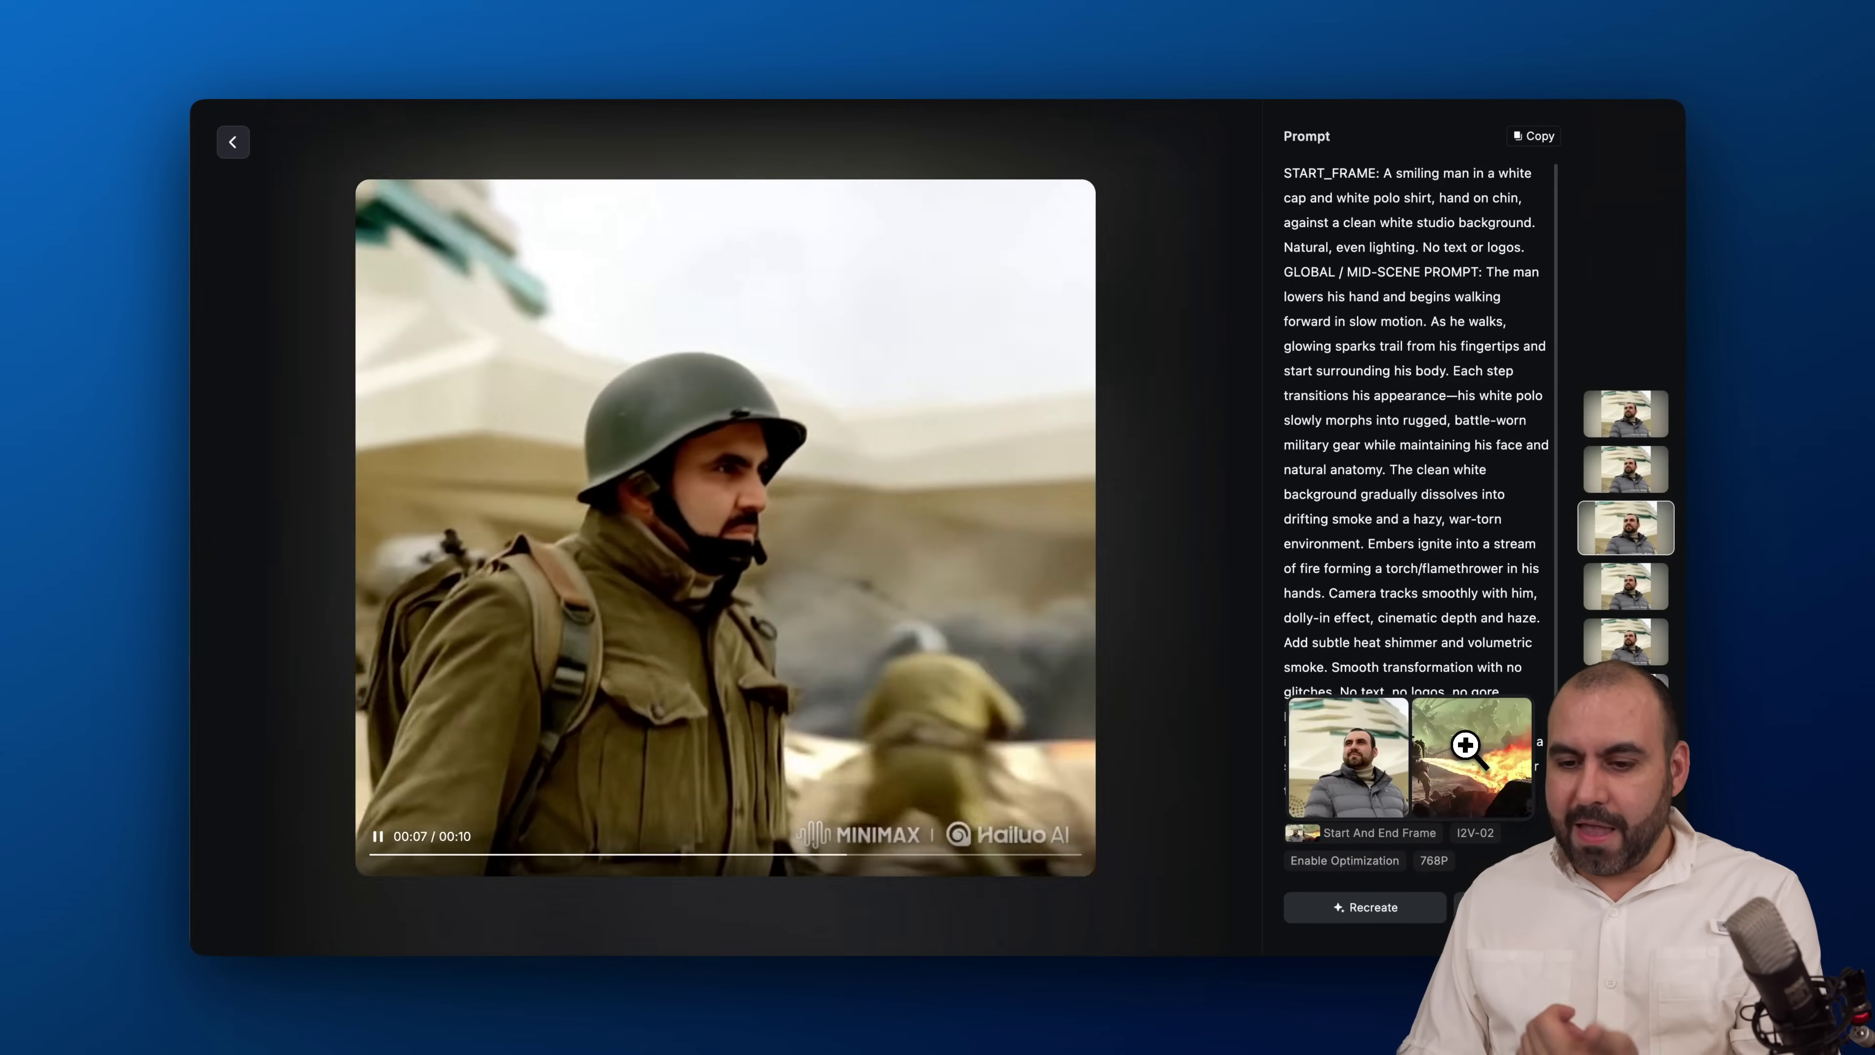
left_click(1424, 754)
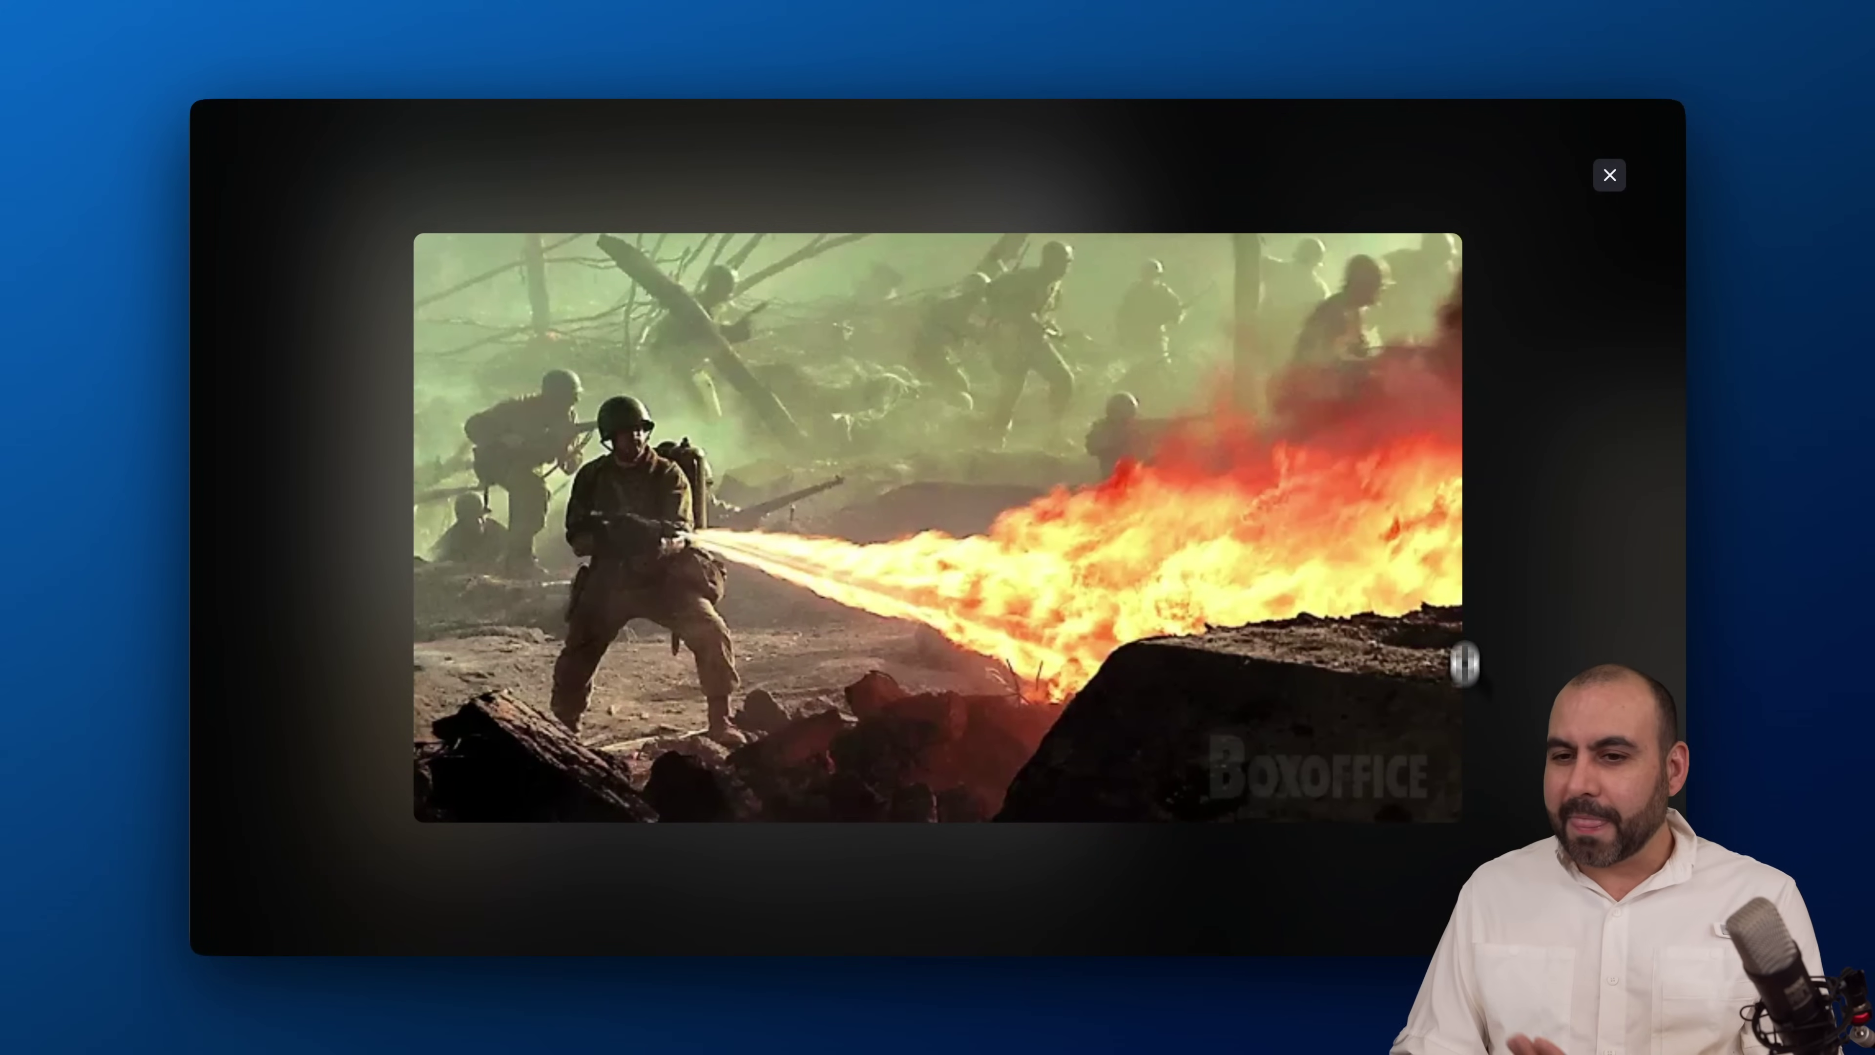
left_click(1609, 177)
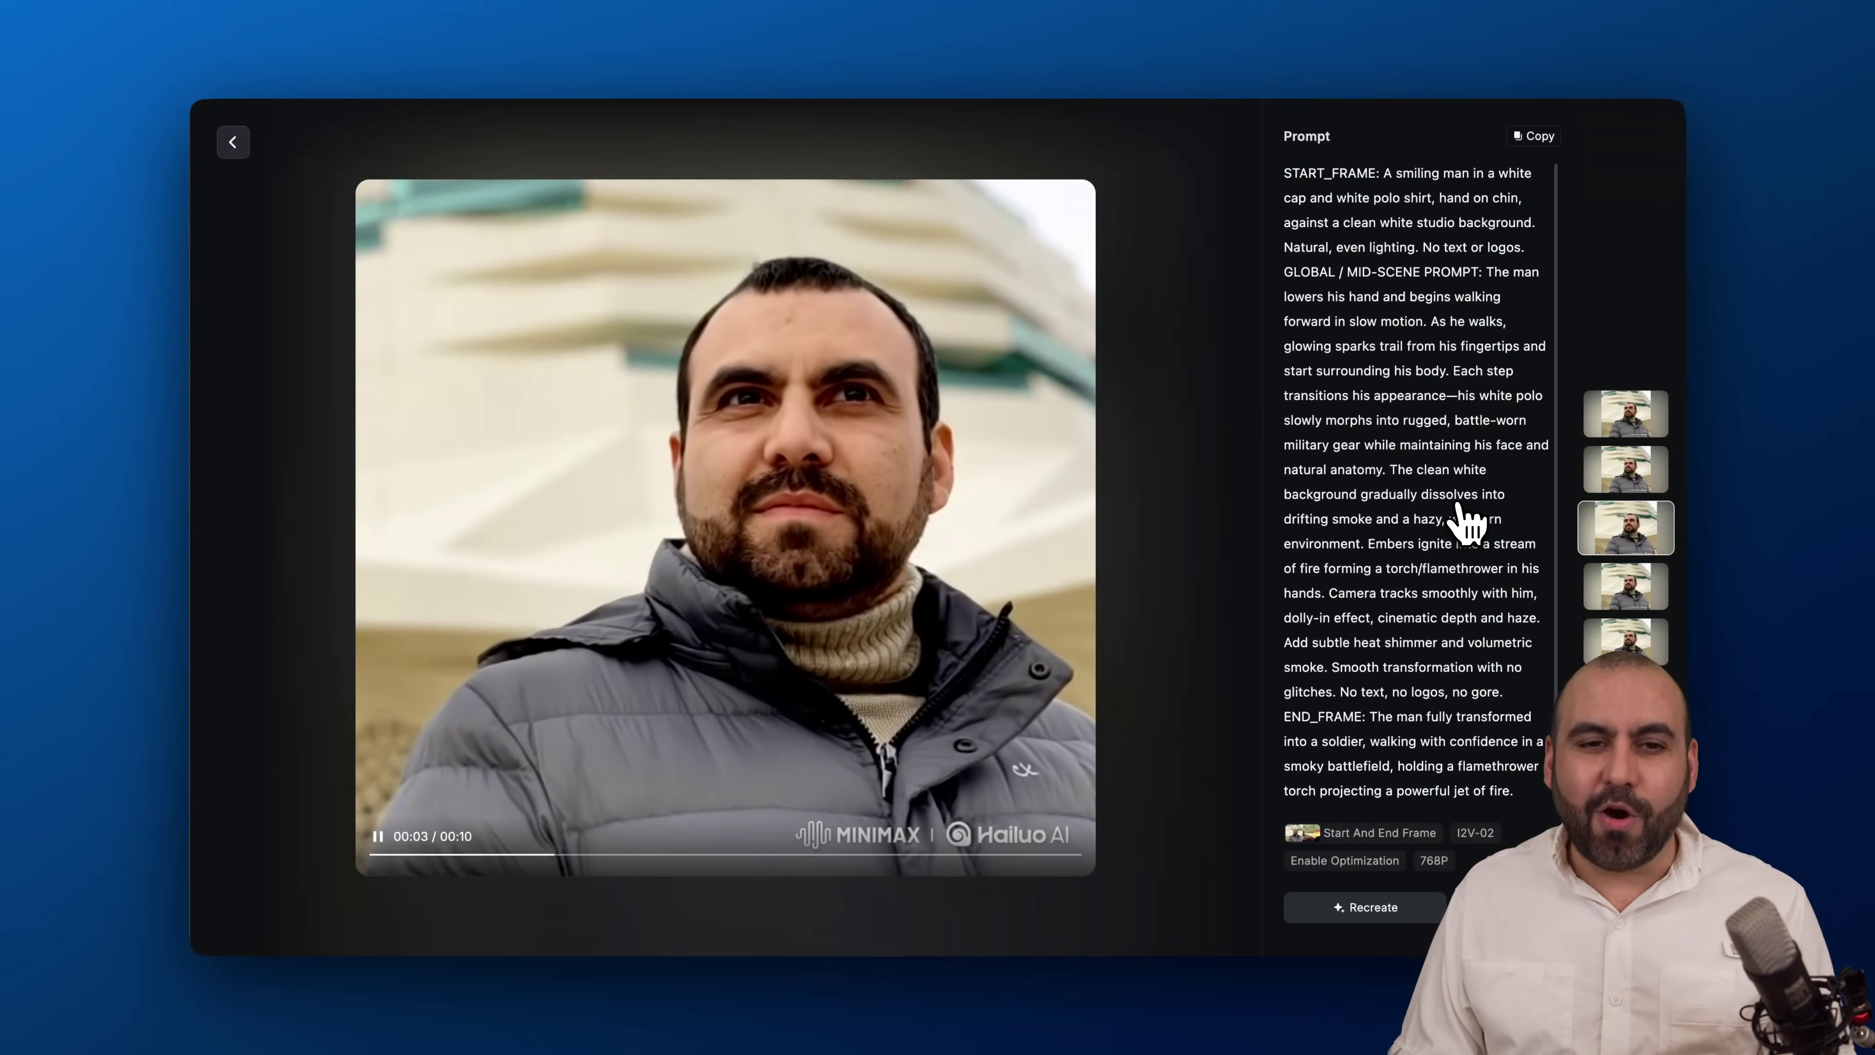
left_click(232, 142)
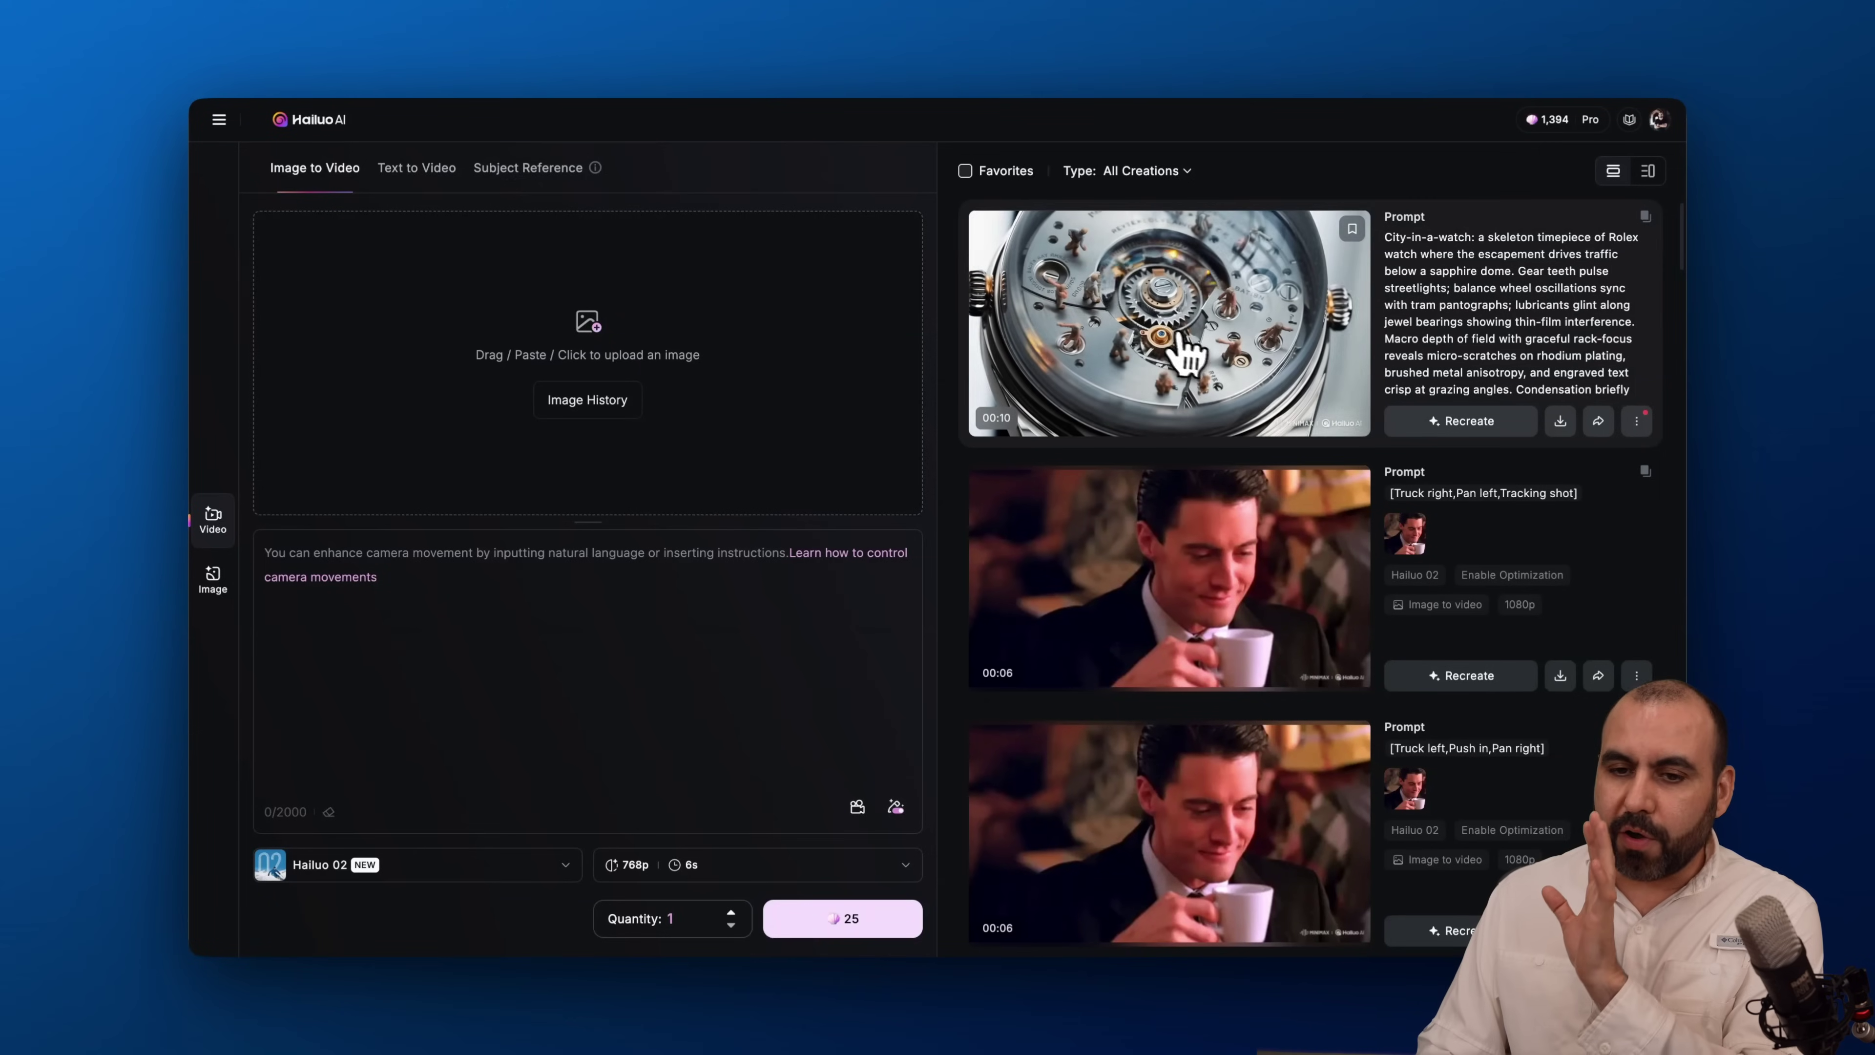
Play the ten-second city-in-a-watch video and the coffee clip made with the [Truck right,Pan left,Tracking shot] prompt
left_click(1191, 348)
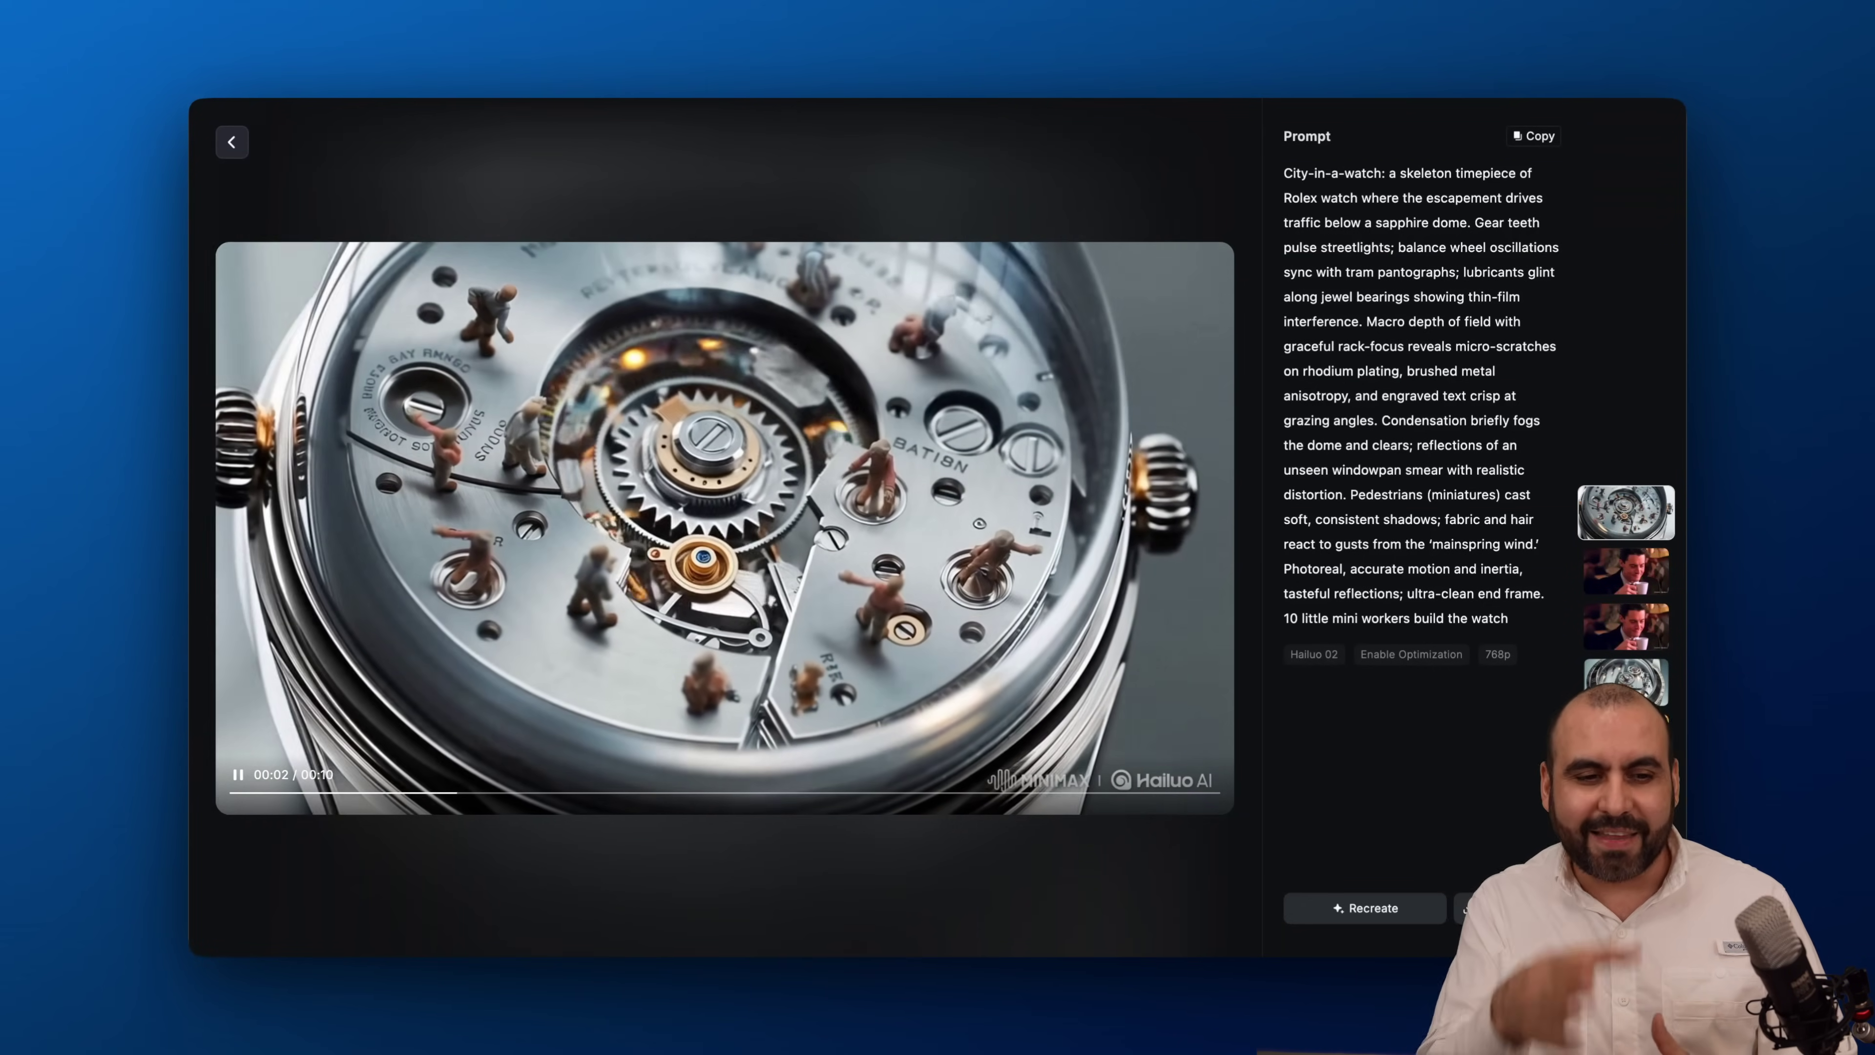
left_click(231, 142)
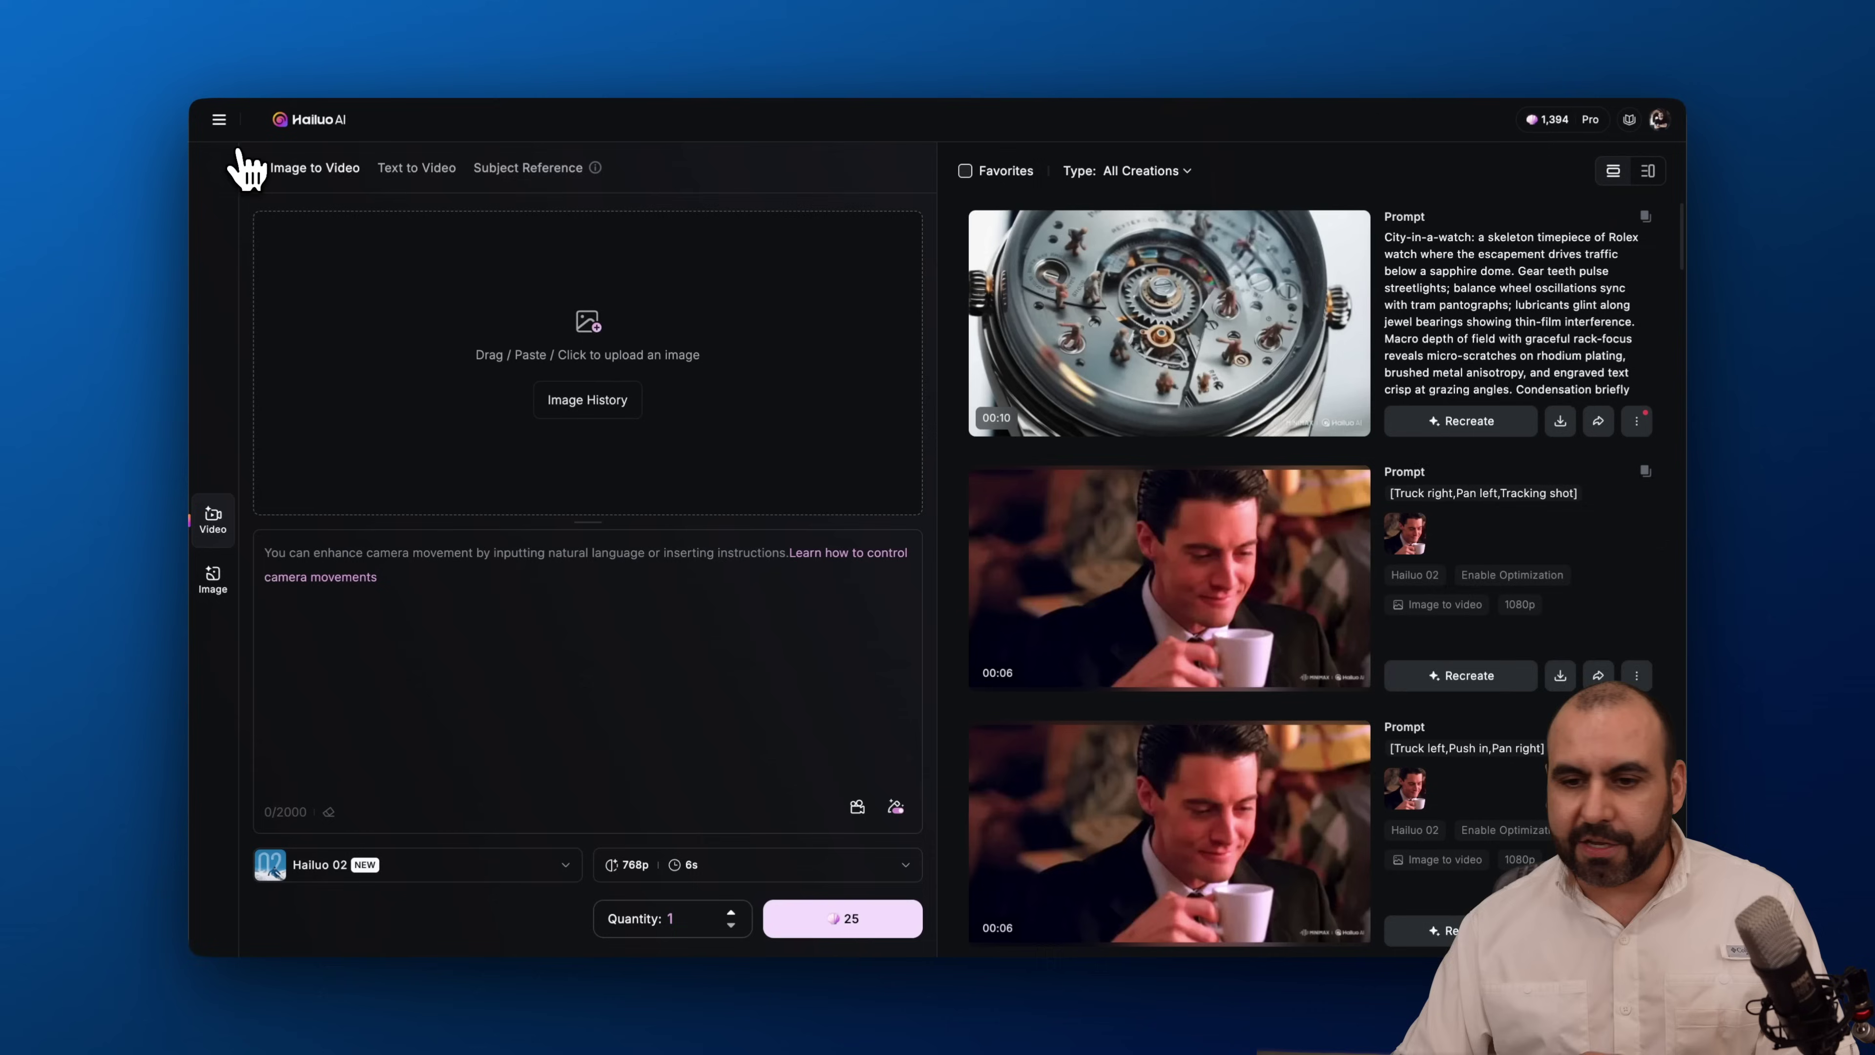
left_click(1242, 622)
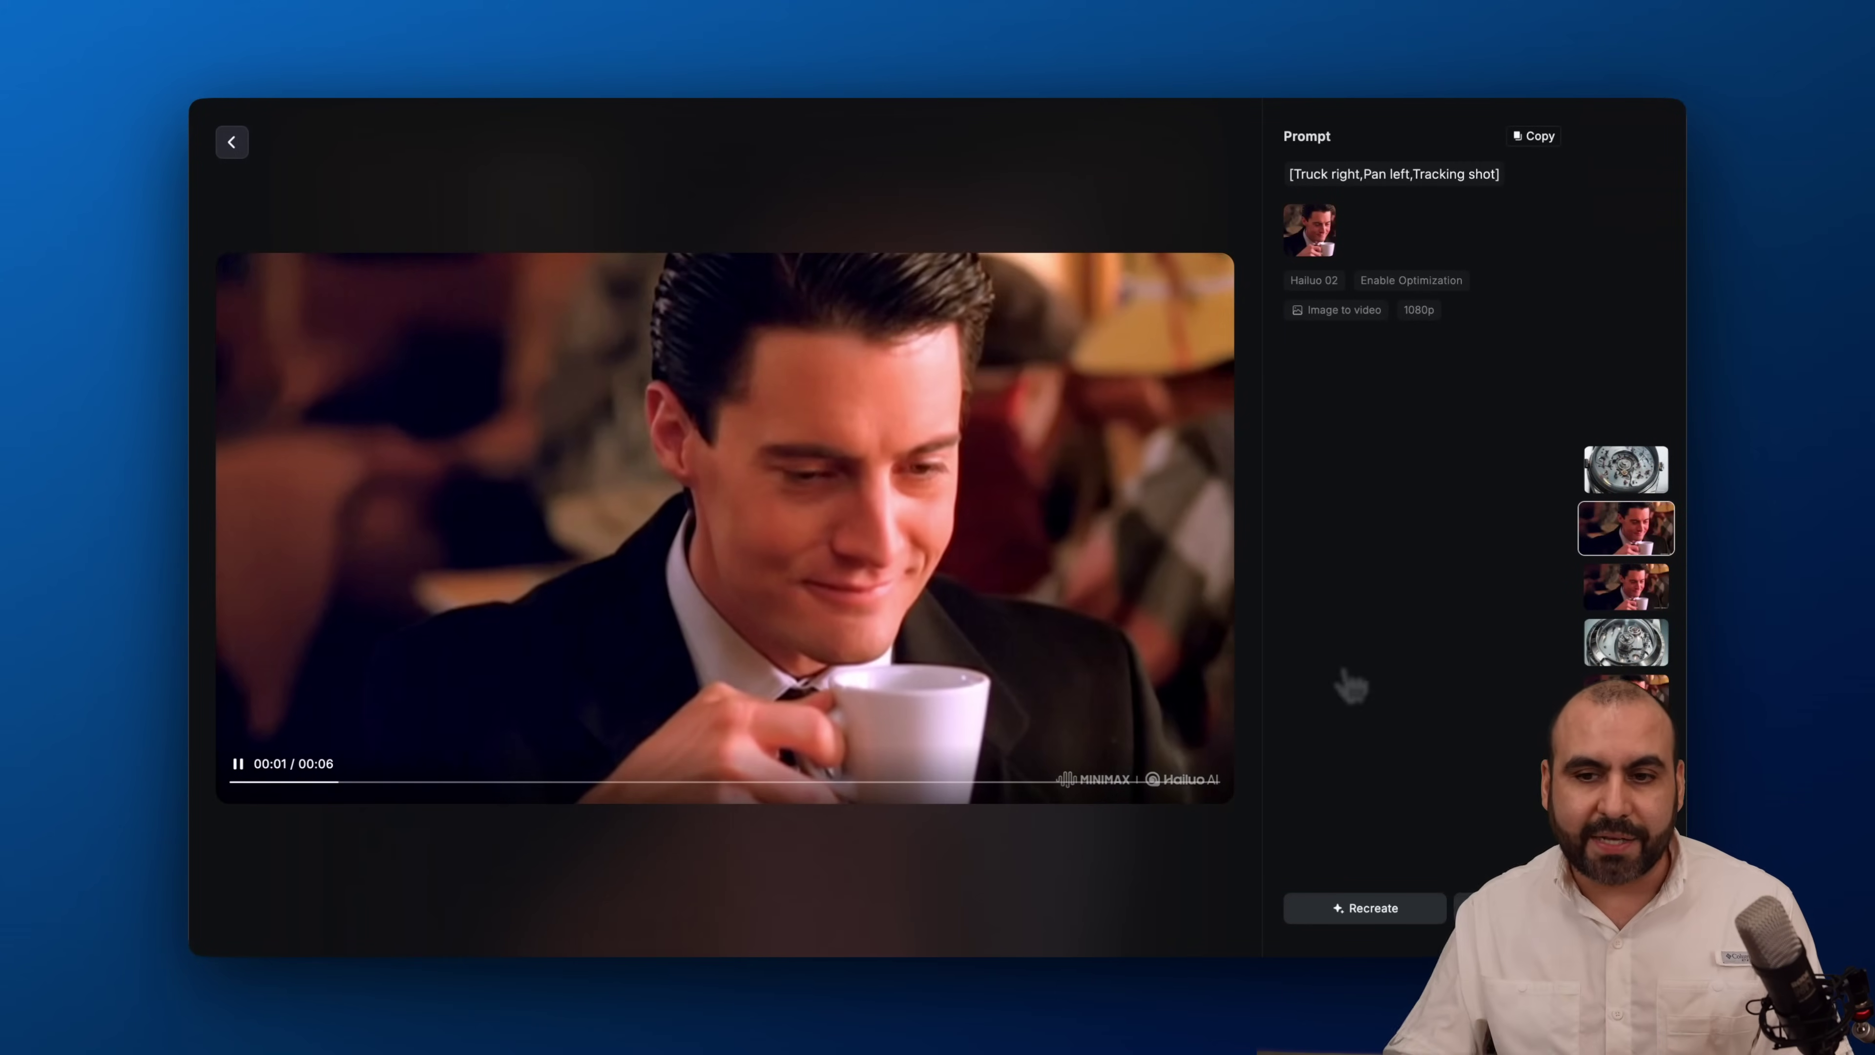
left_click(231, 142)
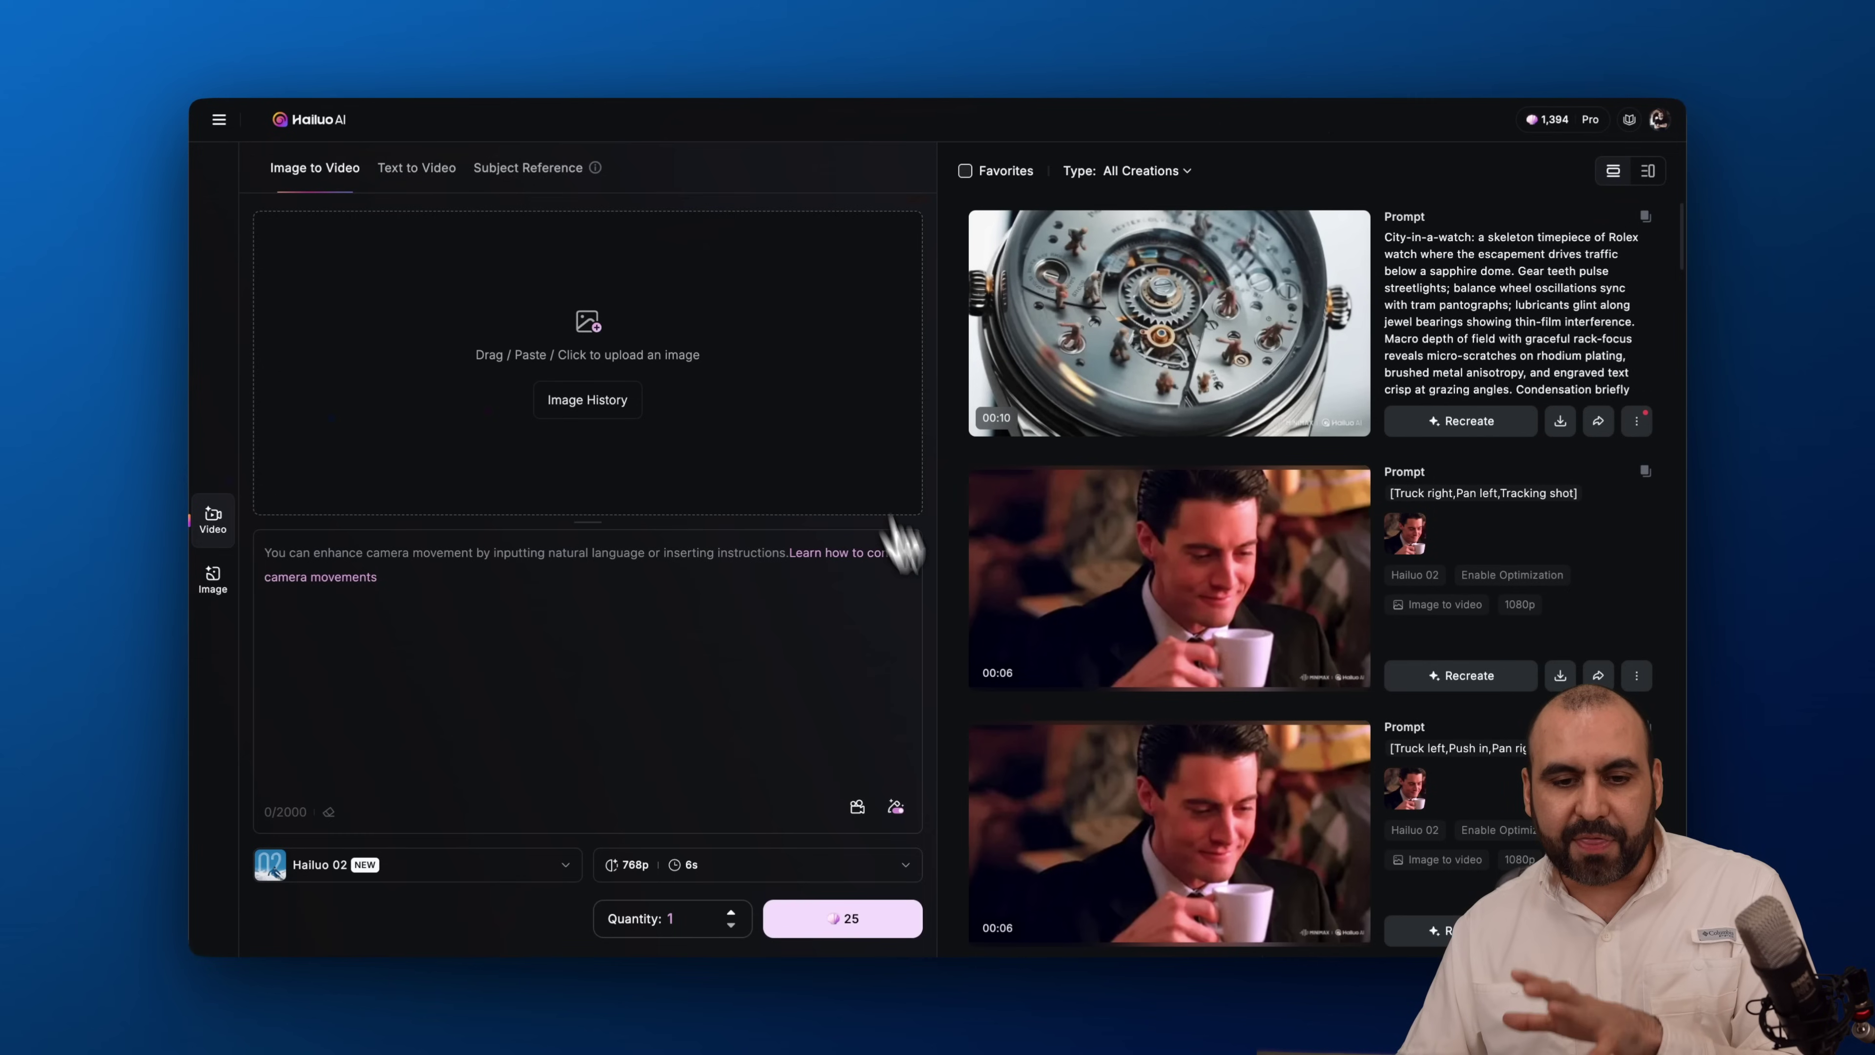
Play the coffee clip made with the [Truck left,Push in,Pan right] prompt and the six-second city-in-a-watch video
scroll(971, 772, "down", 6)
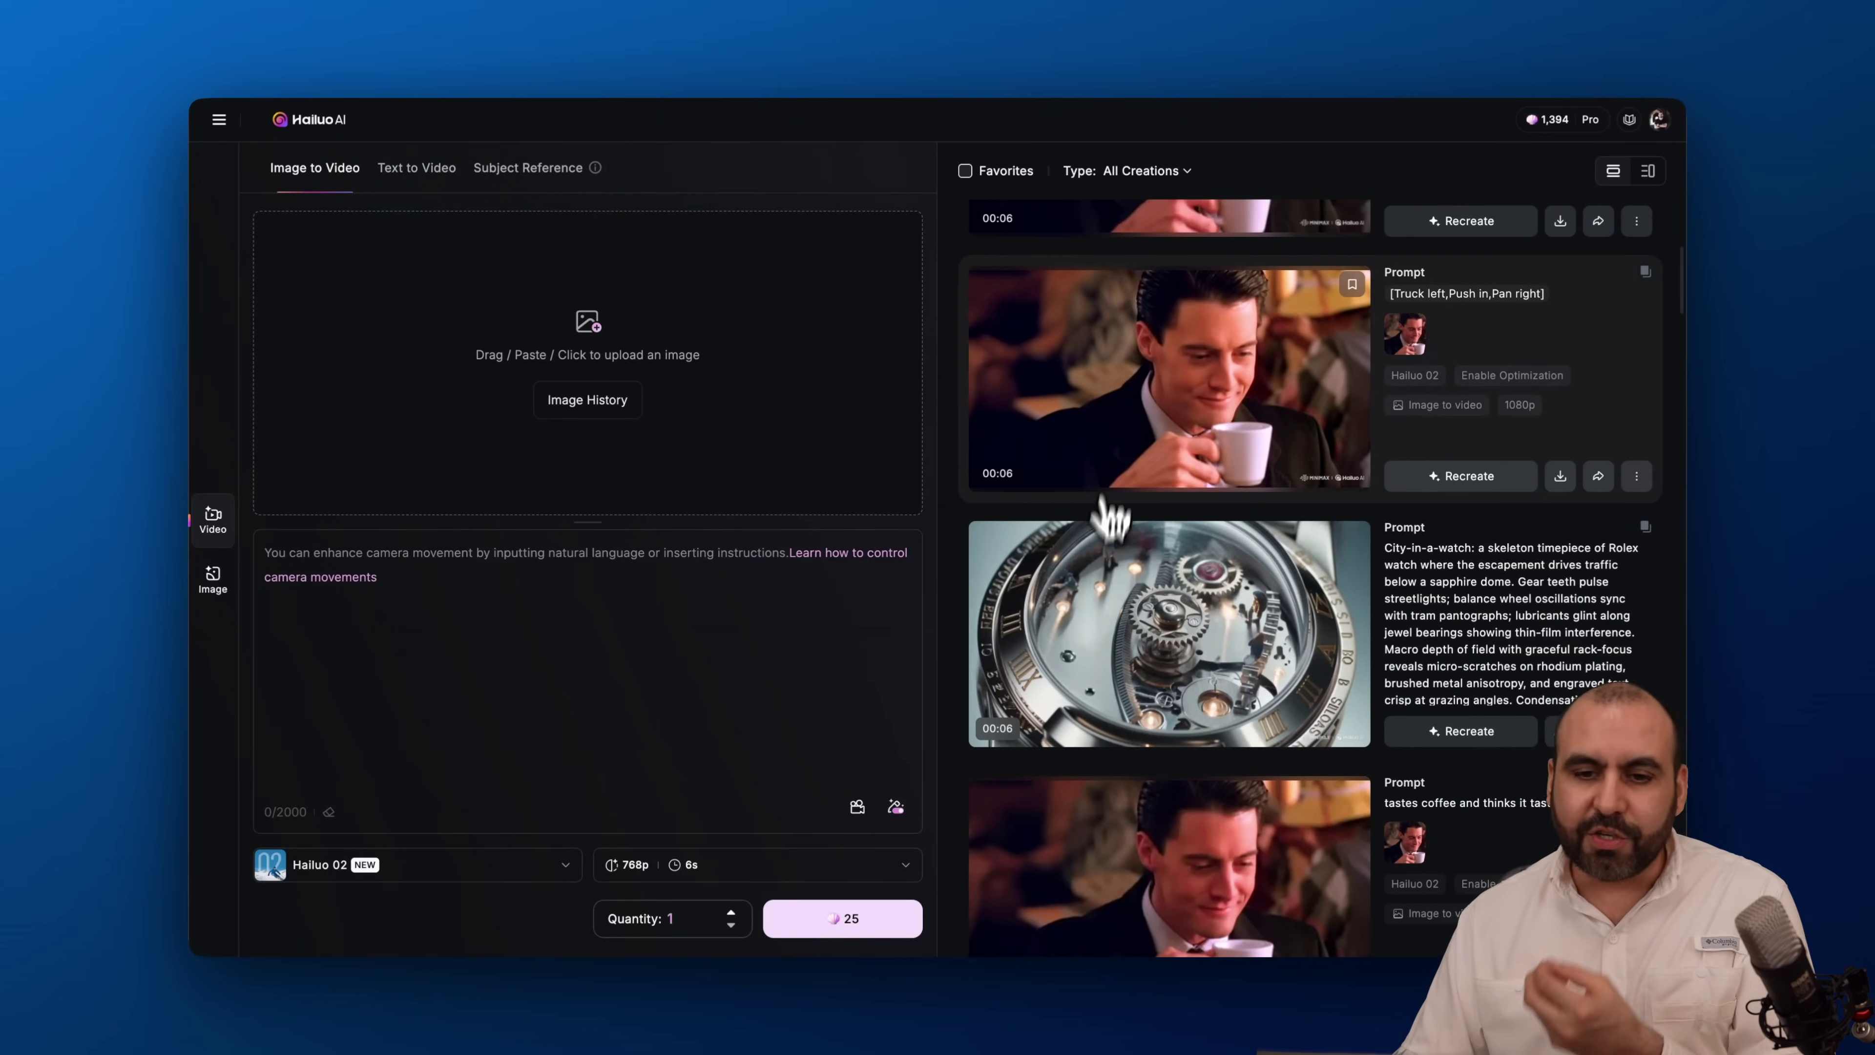
left_click(1192, 406)
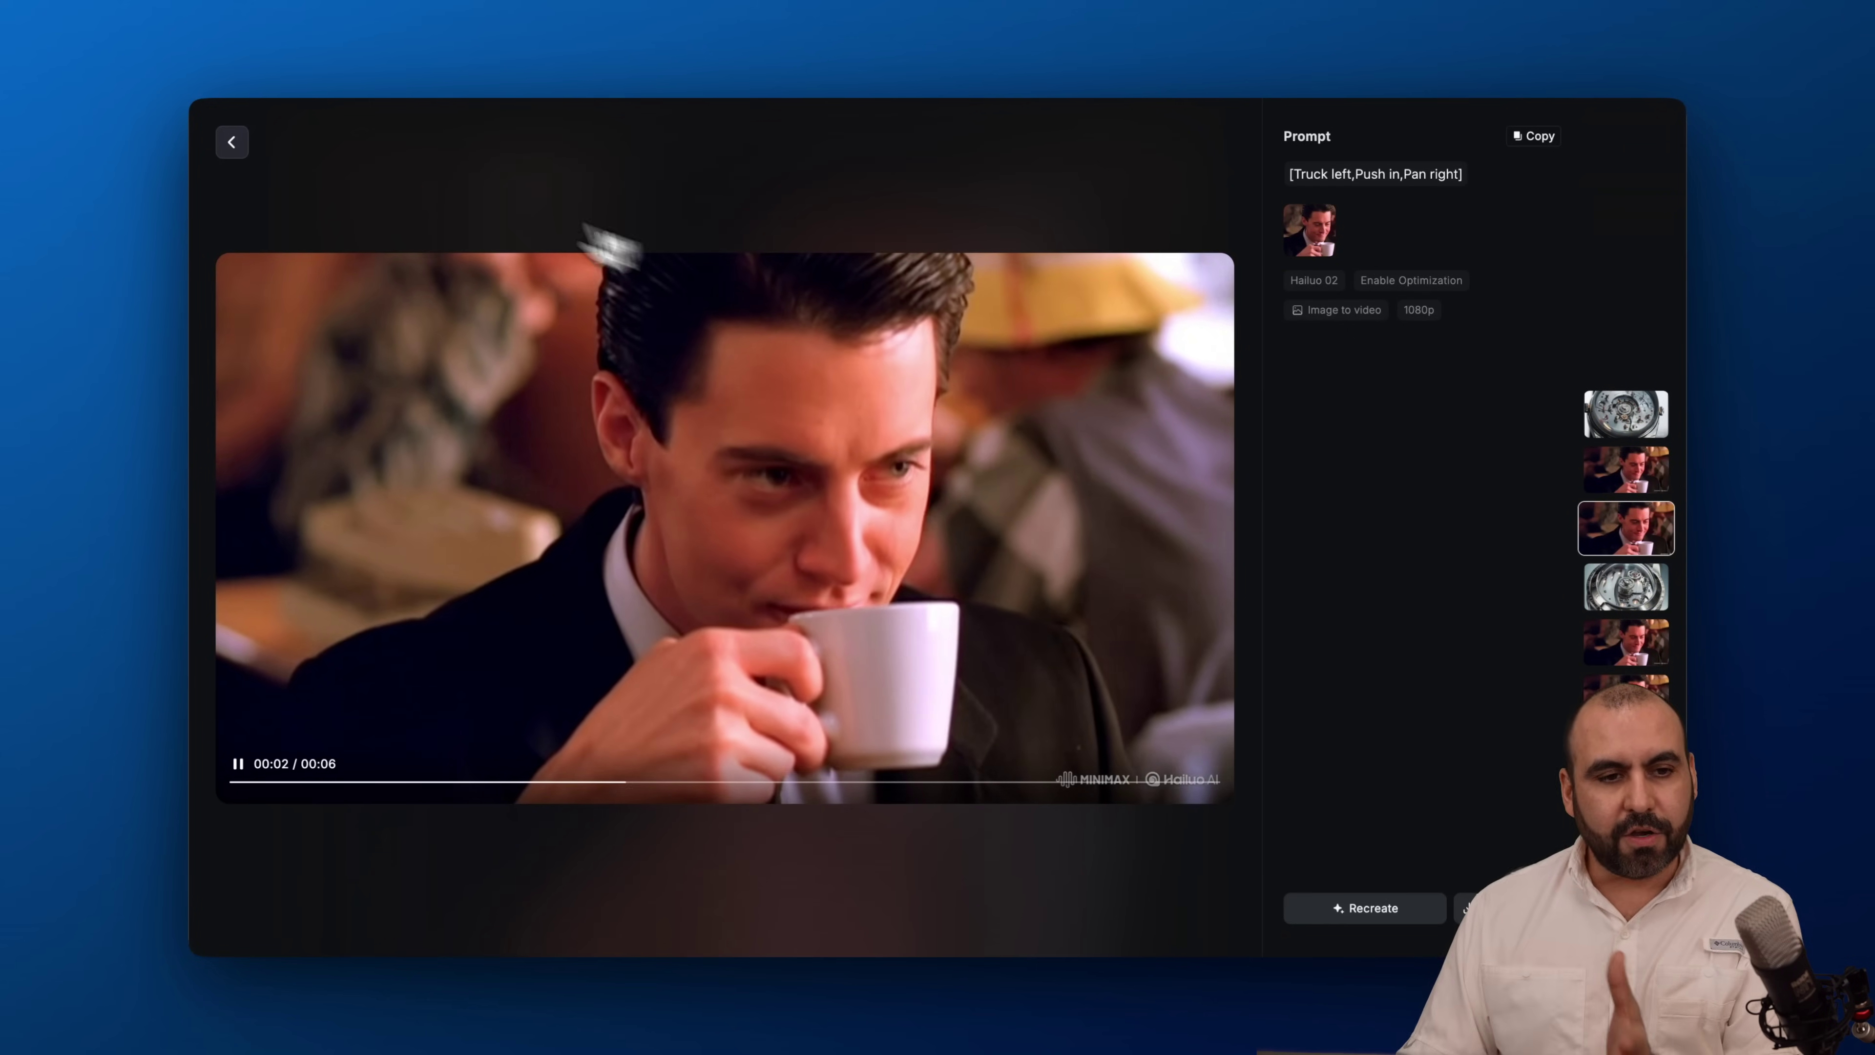
left_click(233, 142)
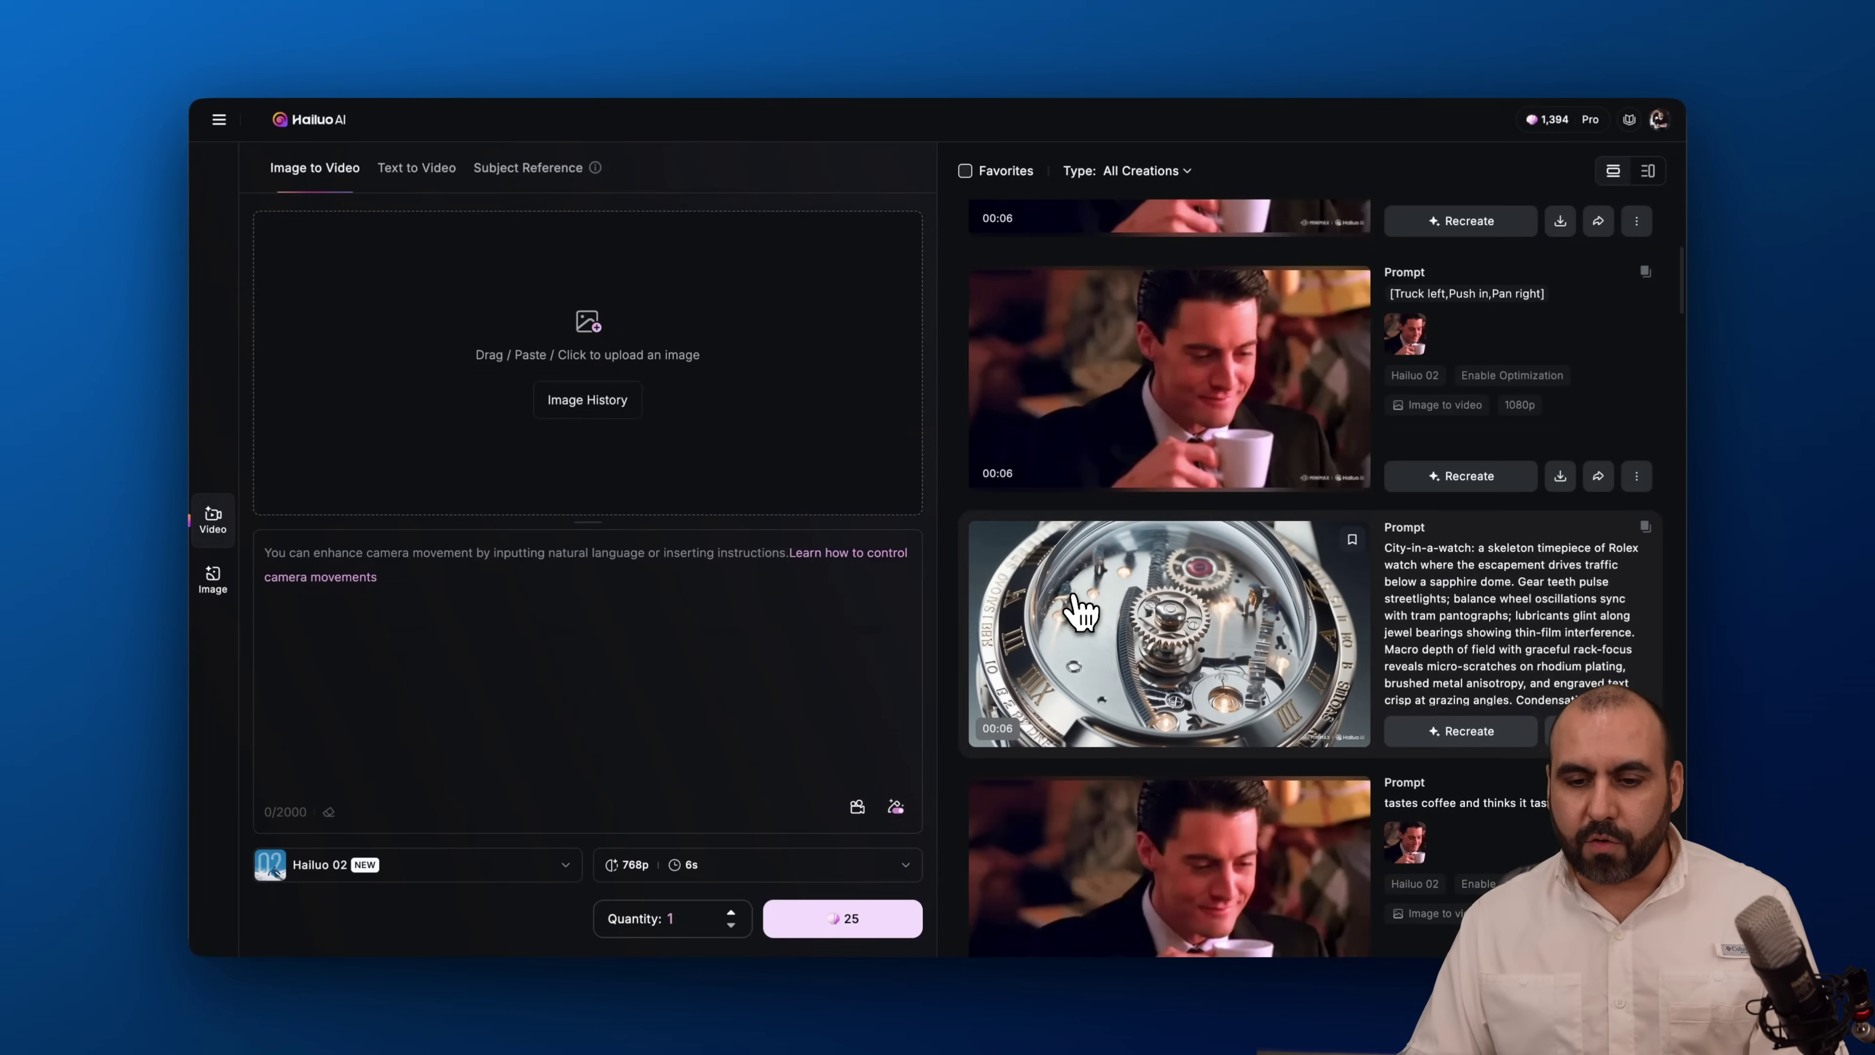
left_click(1081, 613)
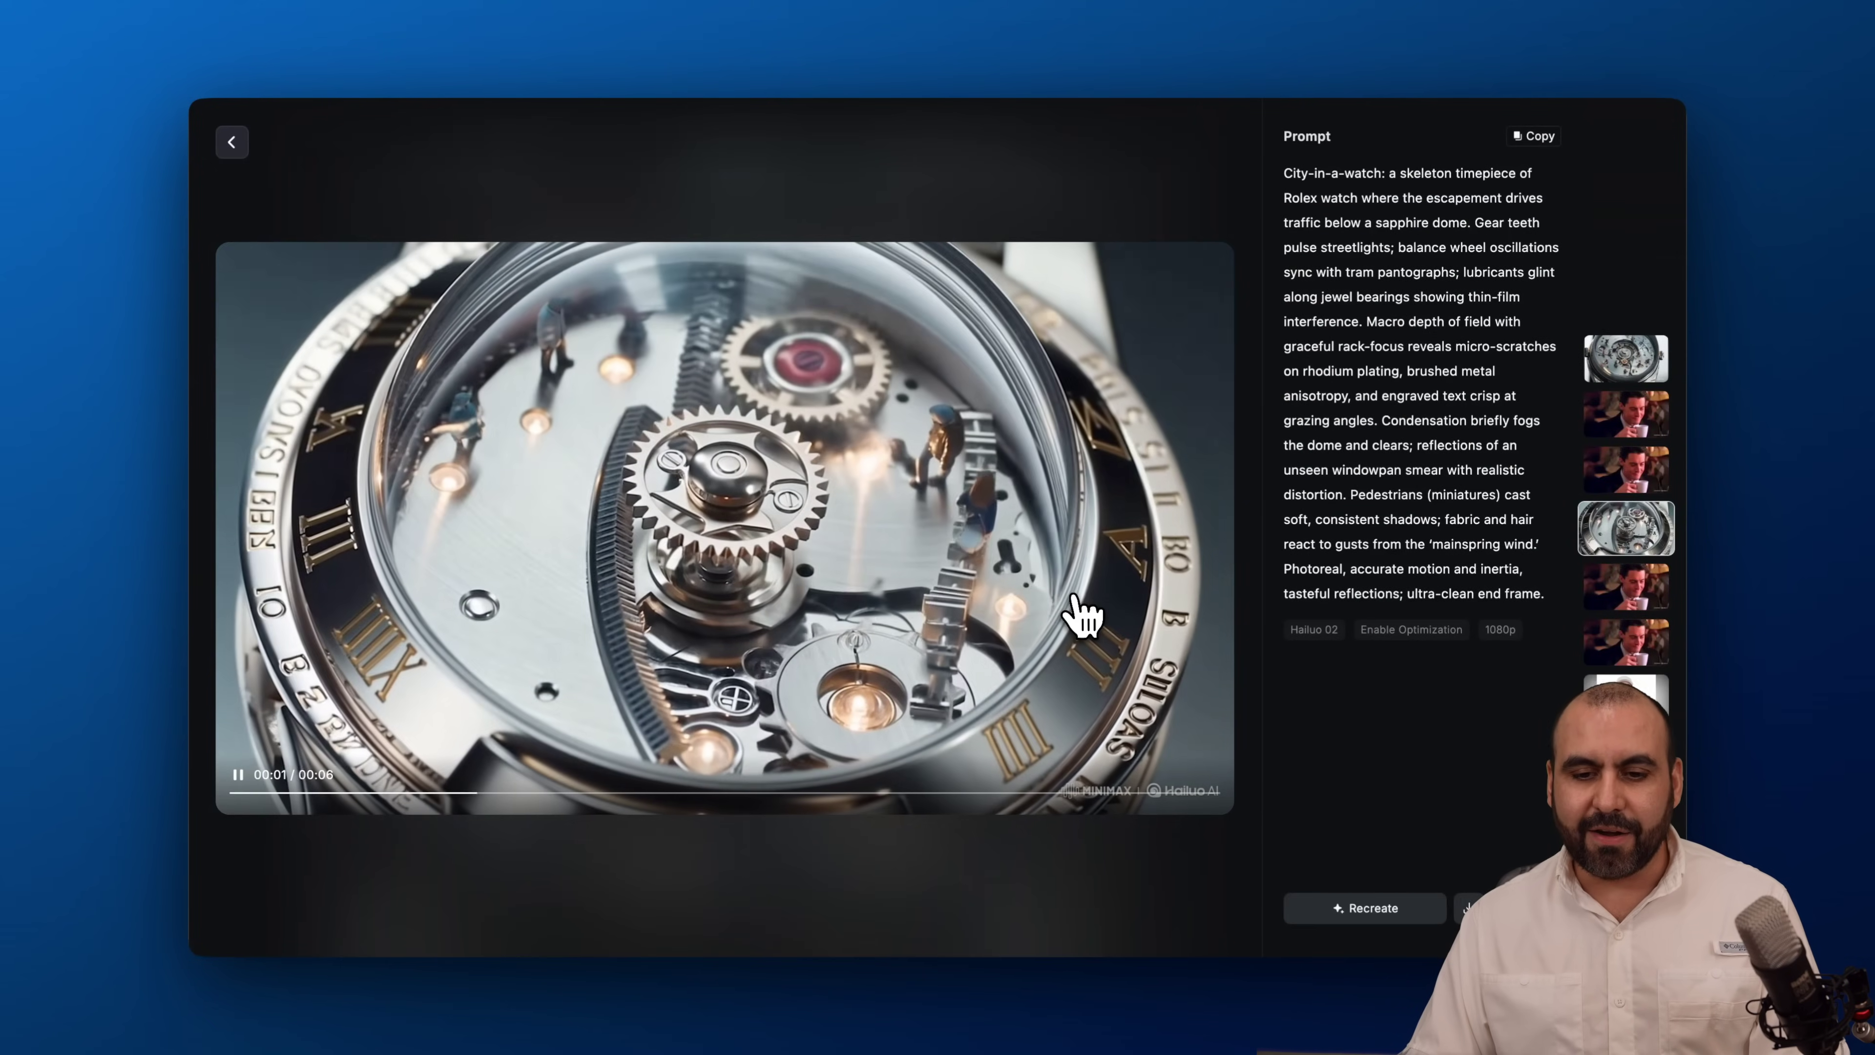
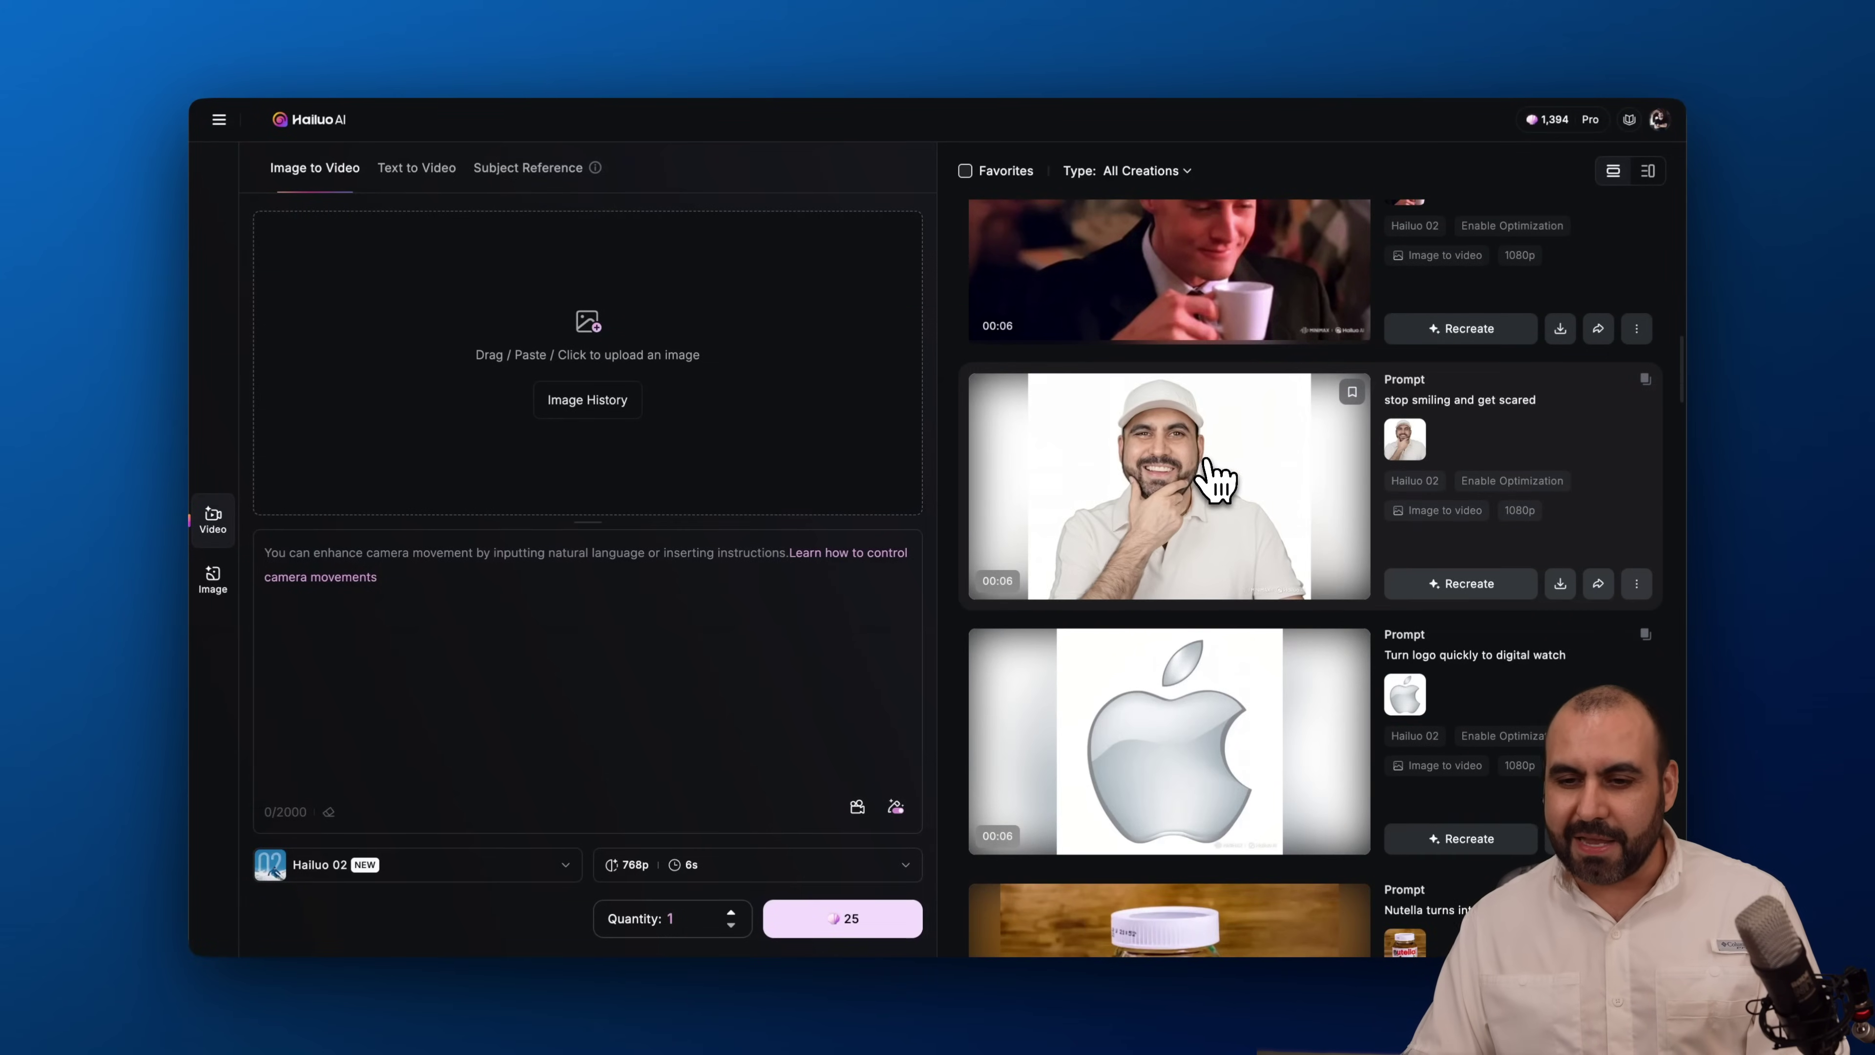
Play the "stop smiling and get scared" video and the "Turn logo quickly to digital watch" video
left_click(1211, 477)
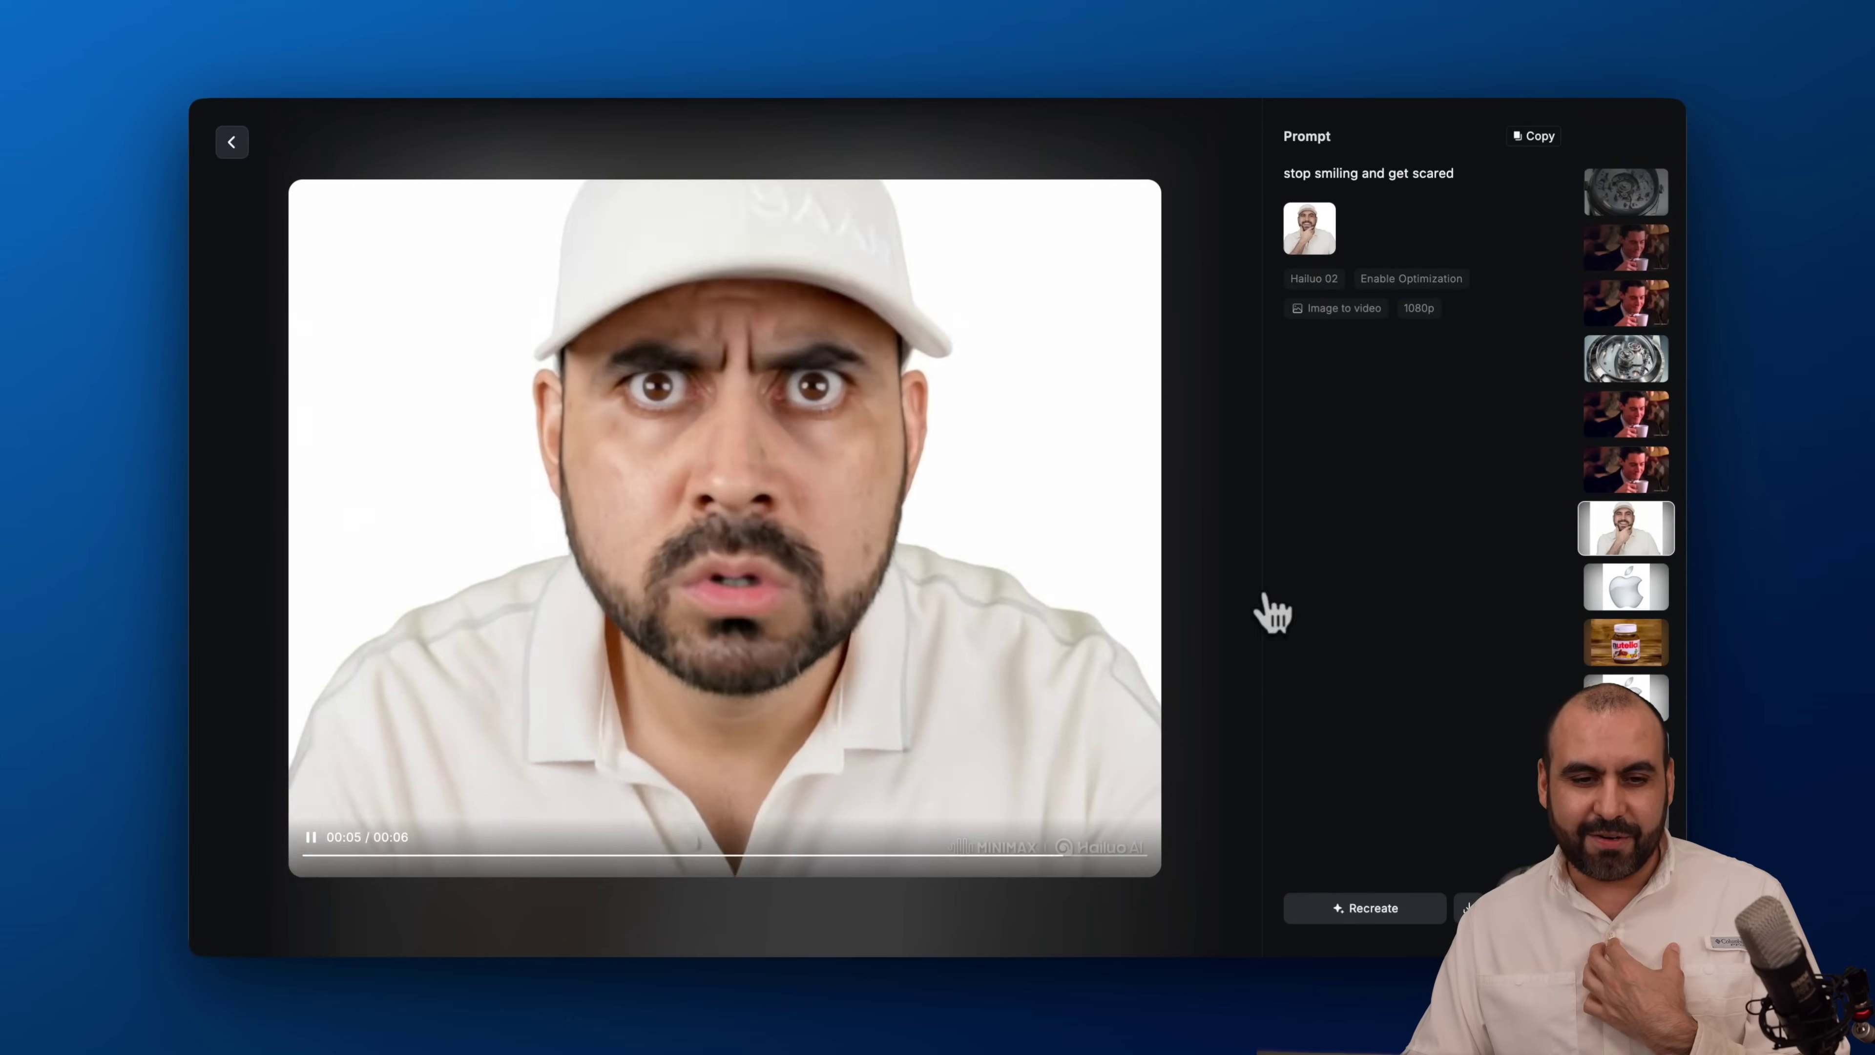
left_click(232, 141)
scroll(1062, 490, "down", 4)
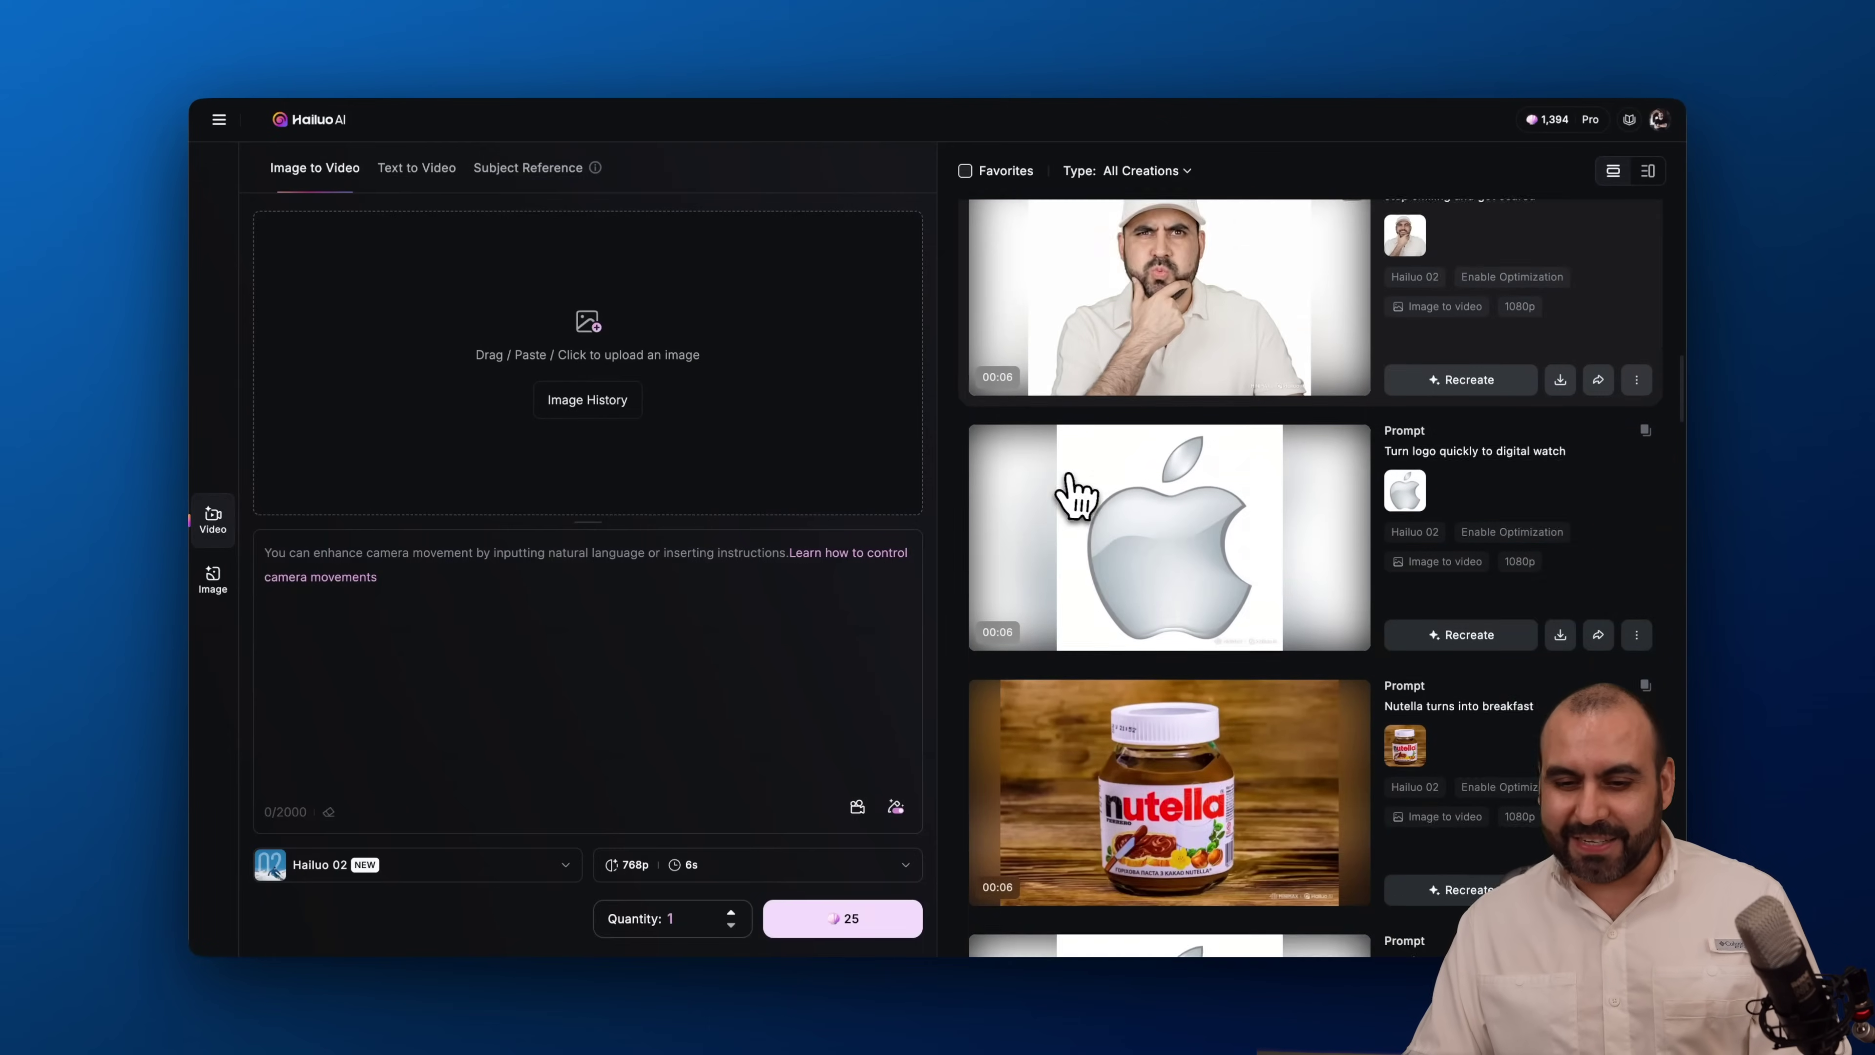
left_click(1220, 485)
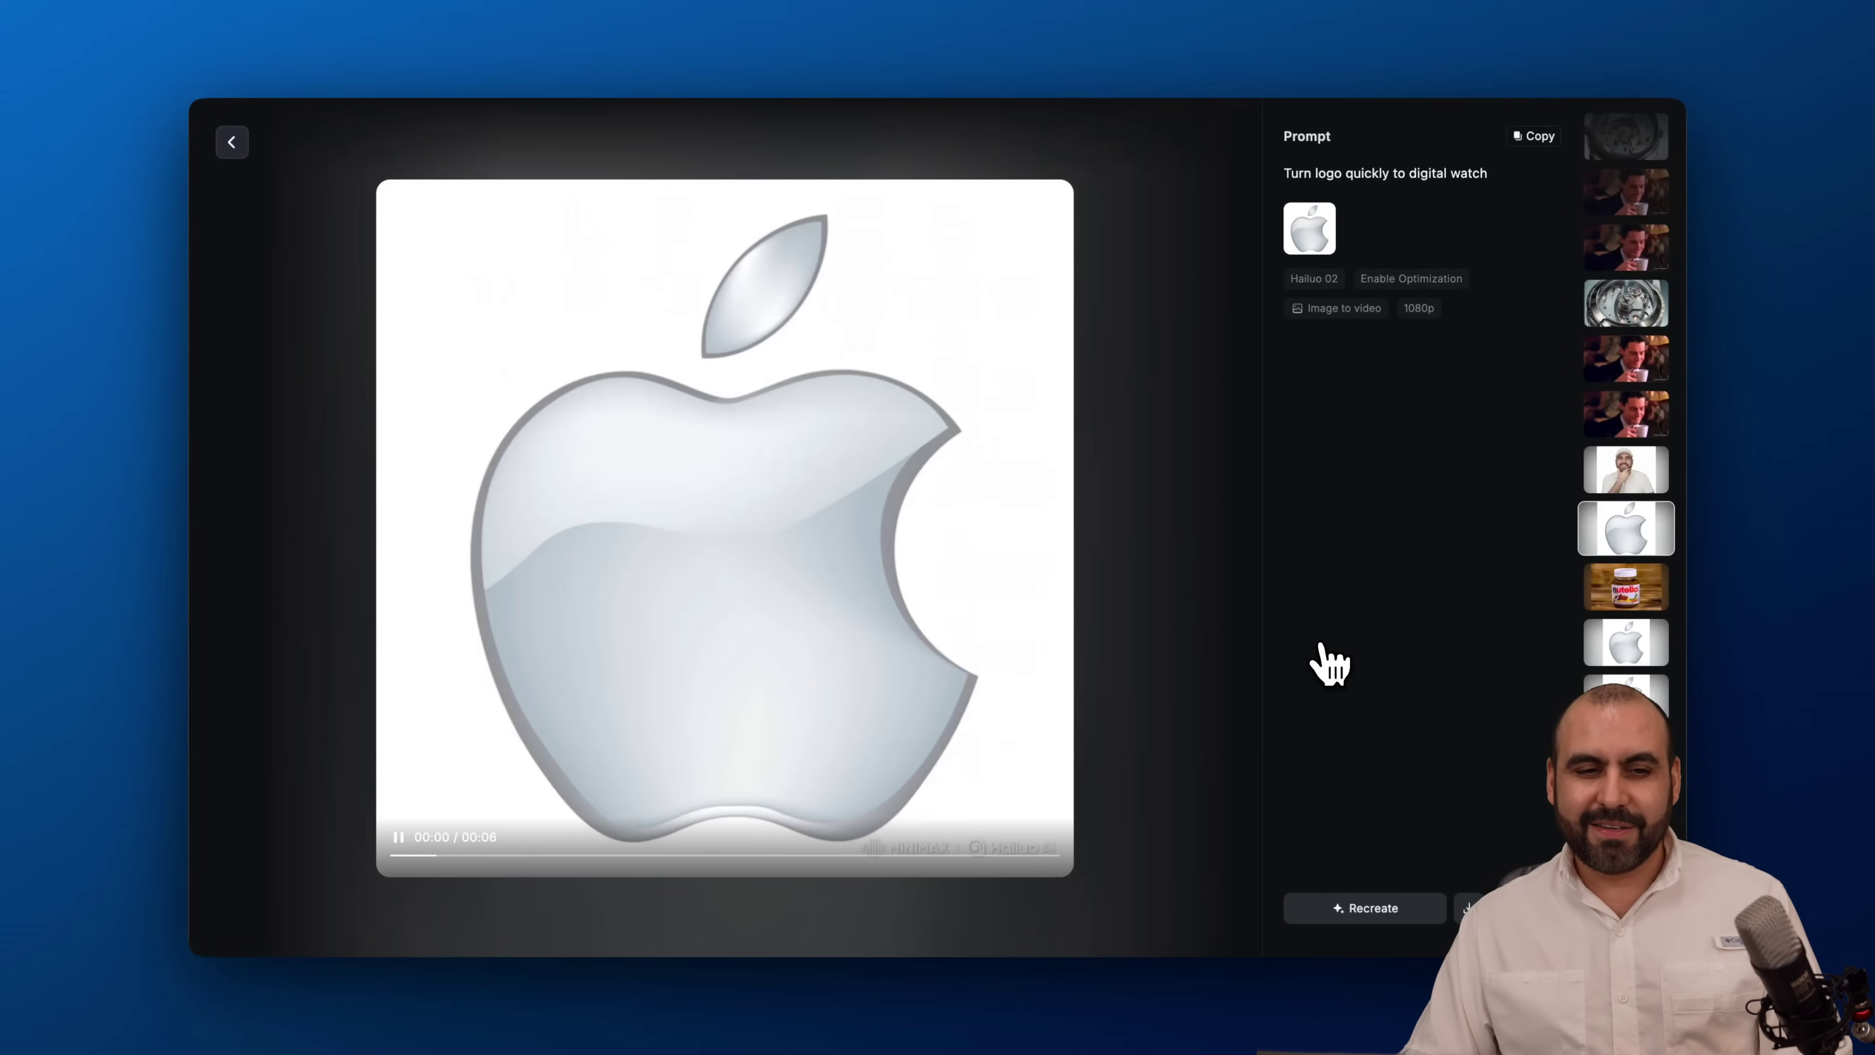
left_click(245, 148)
Play the "Nutella turns into breakfast" video and the wind-swept iceberg video from the creations list
scroll(1137, 532, "down", 3)
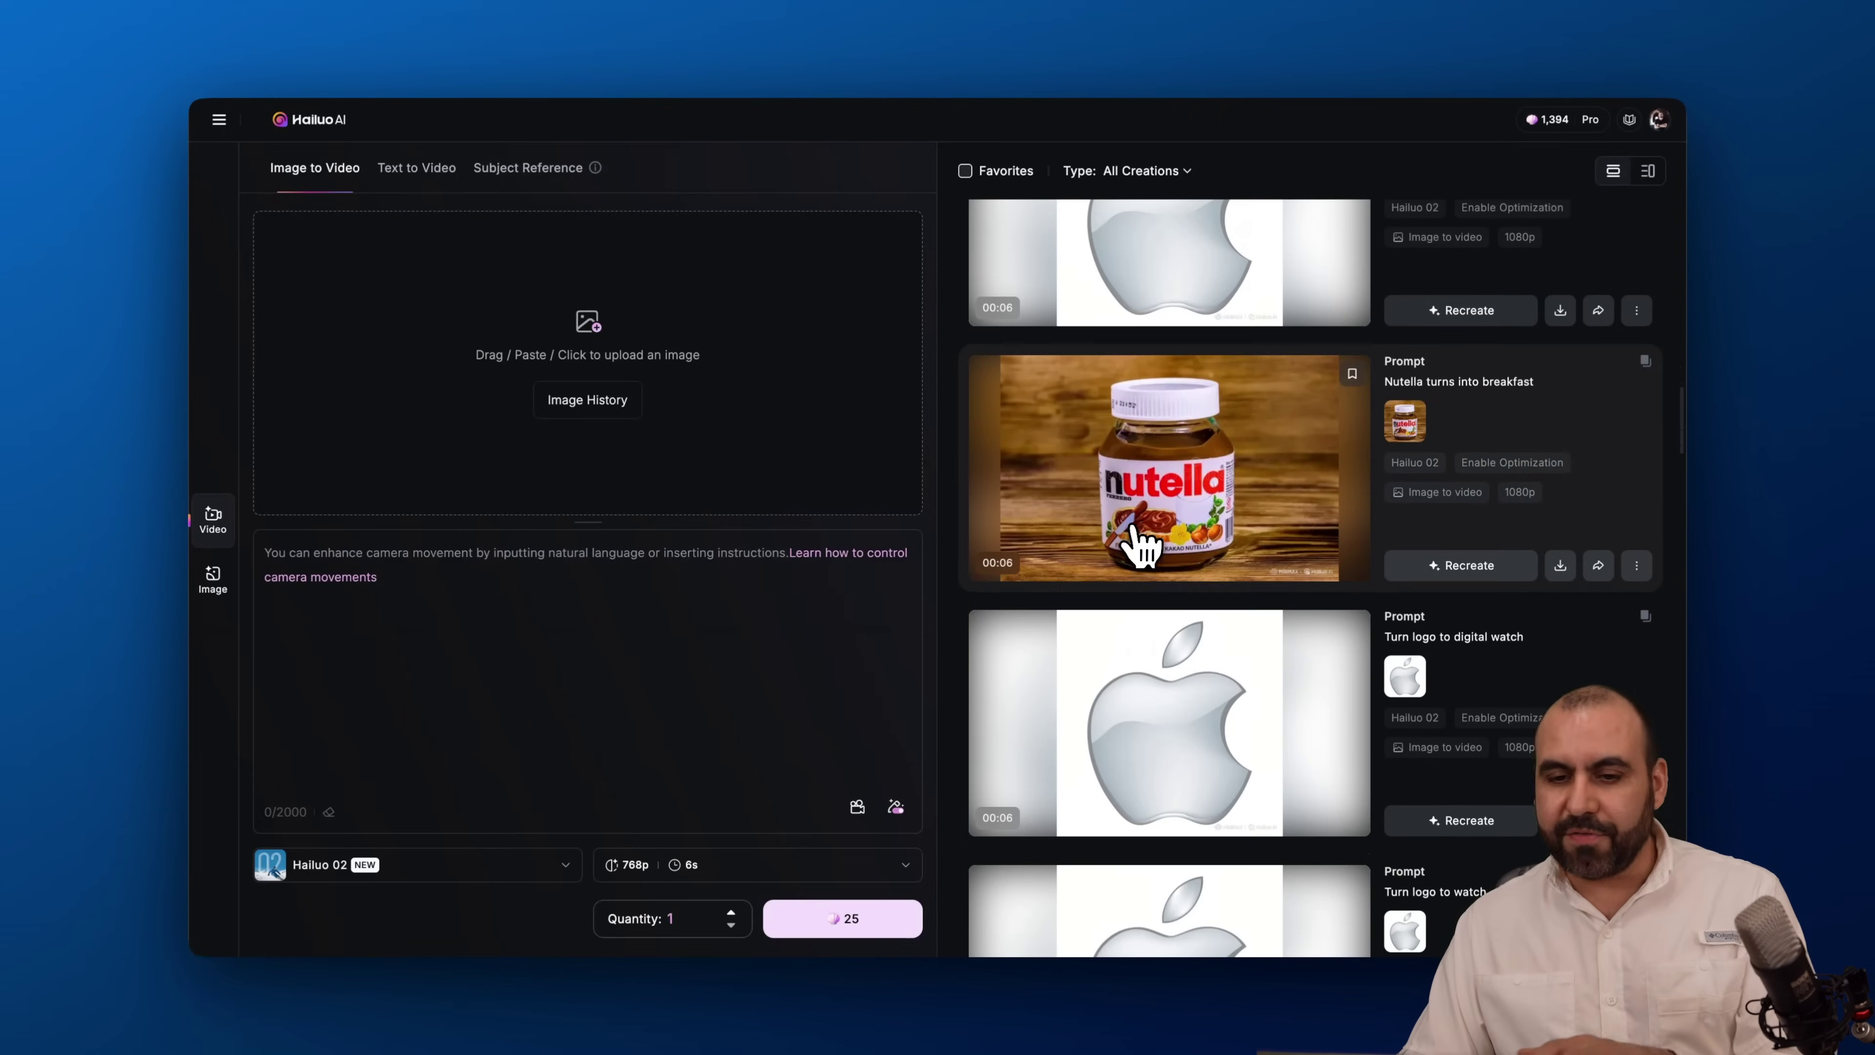
left_click(1261, 452)
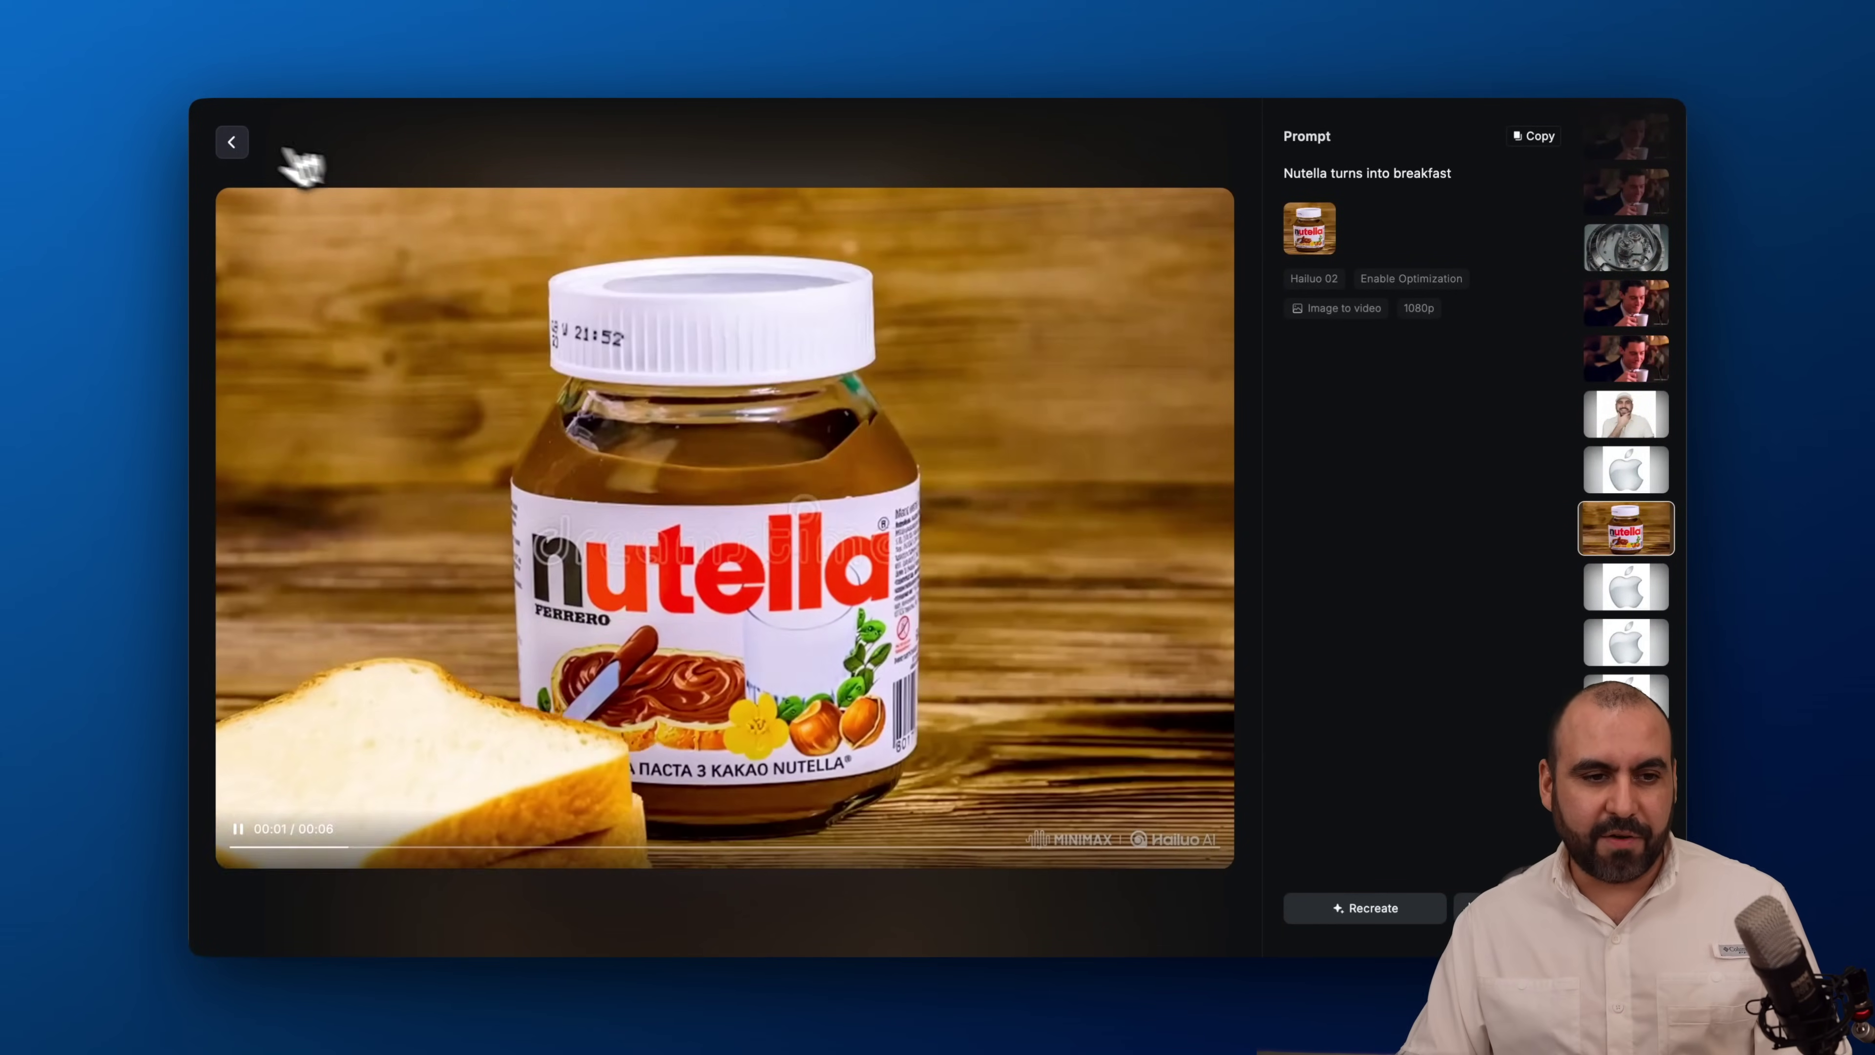
left_click(231, 141)
scroll(1192, 585, "down", 10)
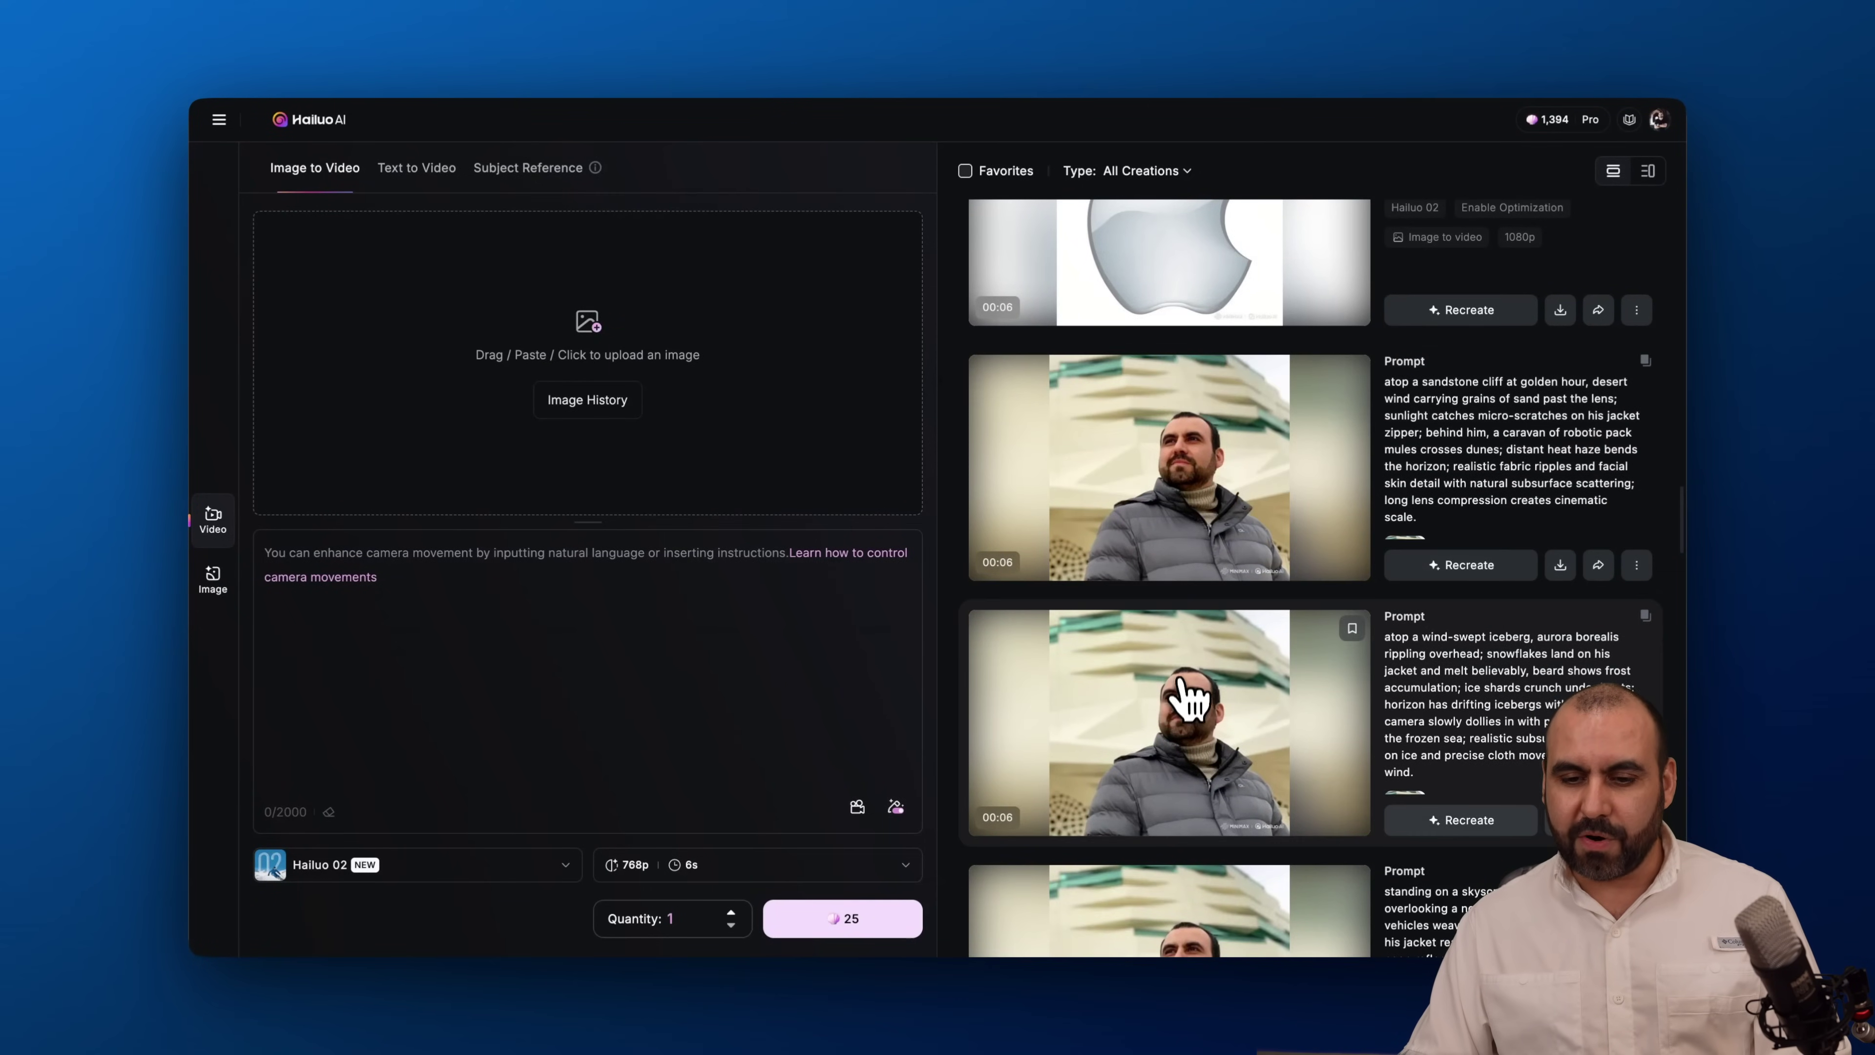
mouse_move(1184, 701)
left_click(1186, 705)
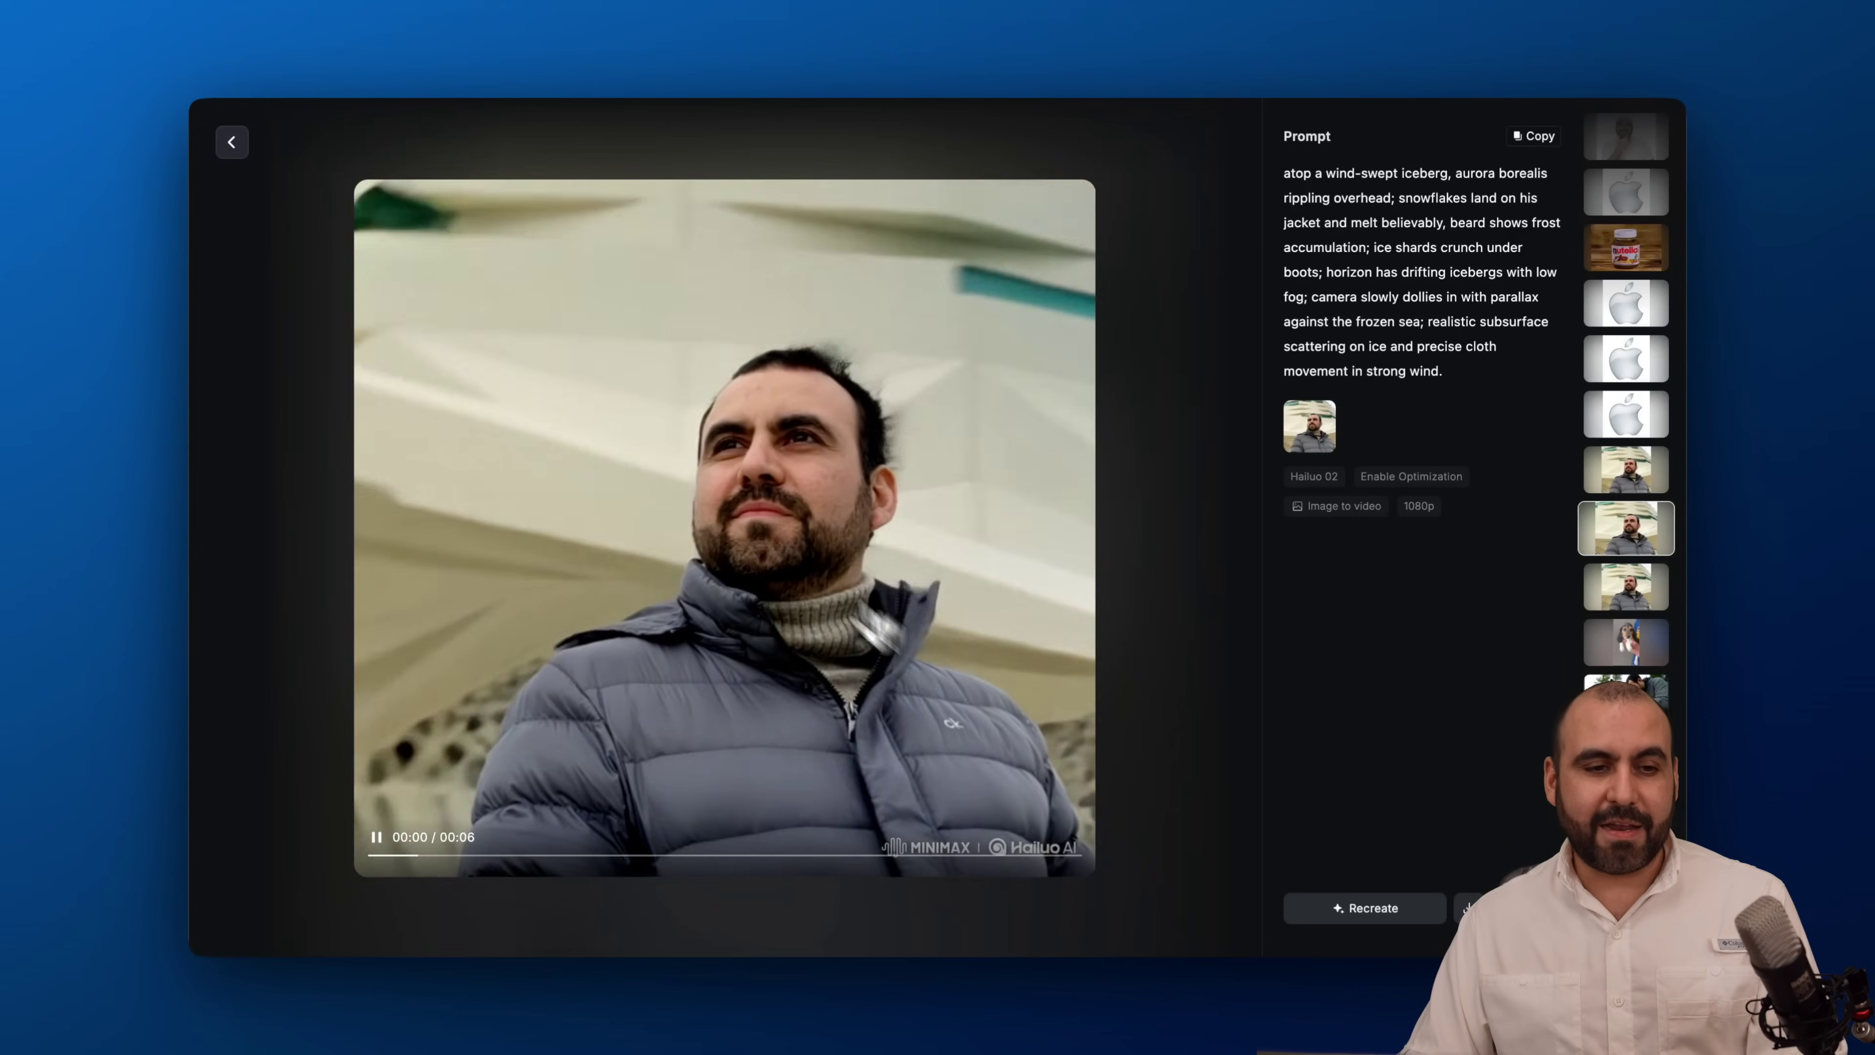
left_click(234, 143)
Play the museum guard video further down the creations list and return to the list
scroll(1092, 599, "down", 10)
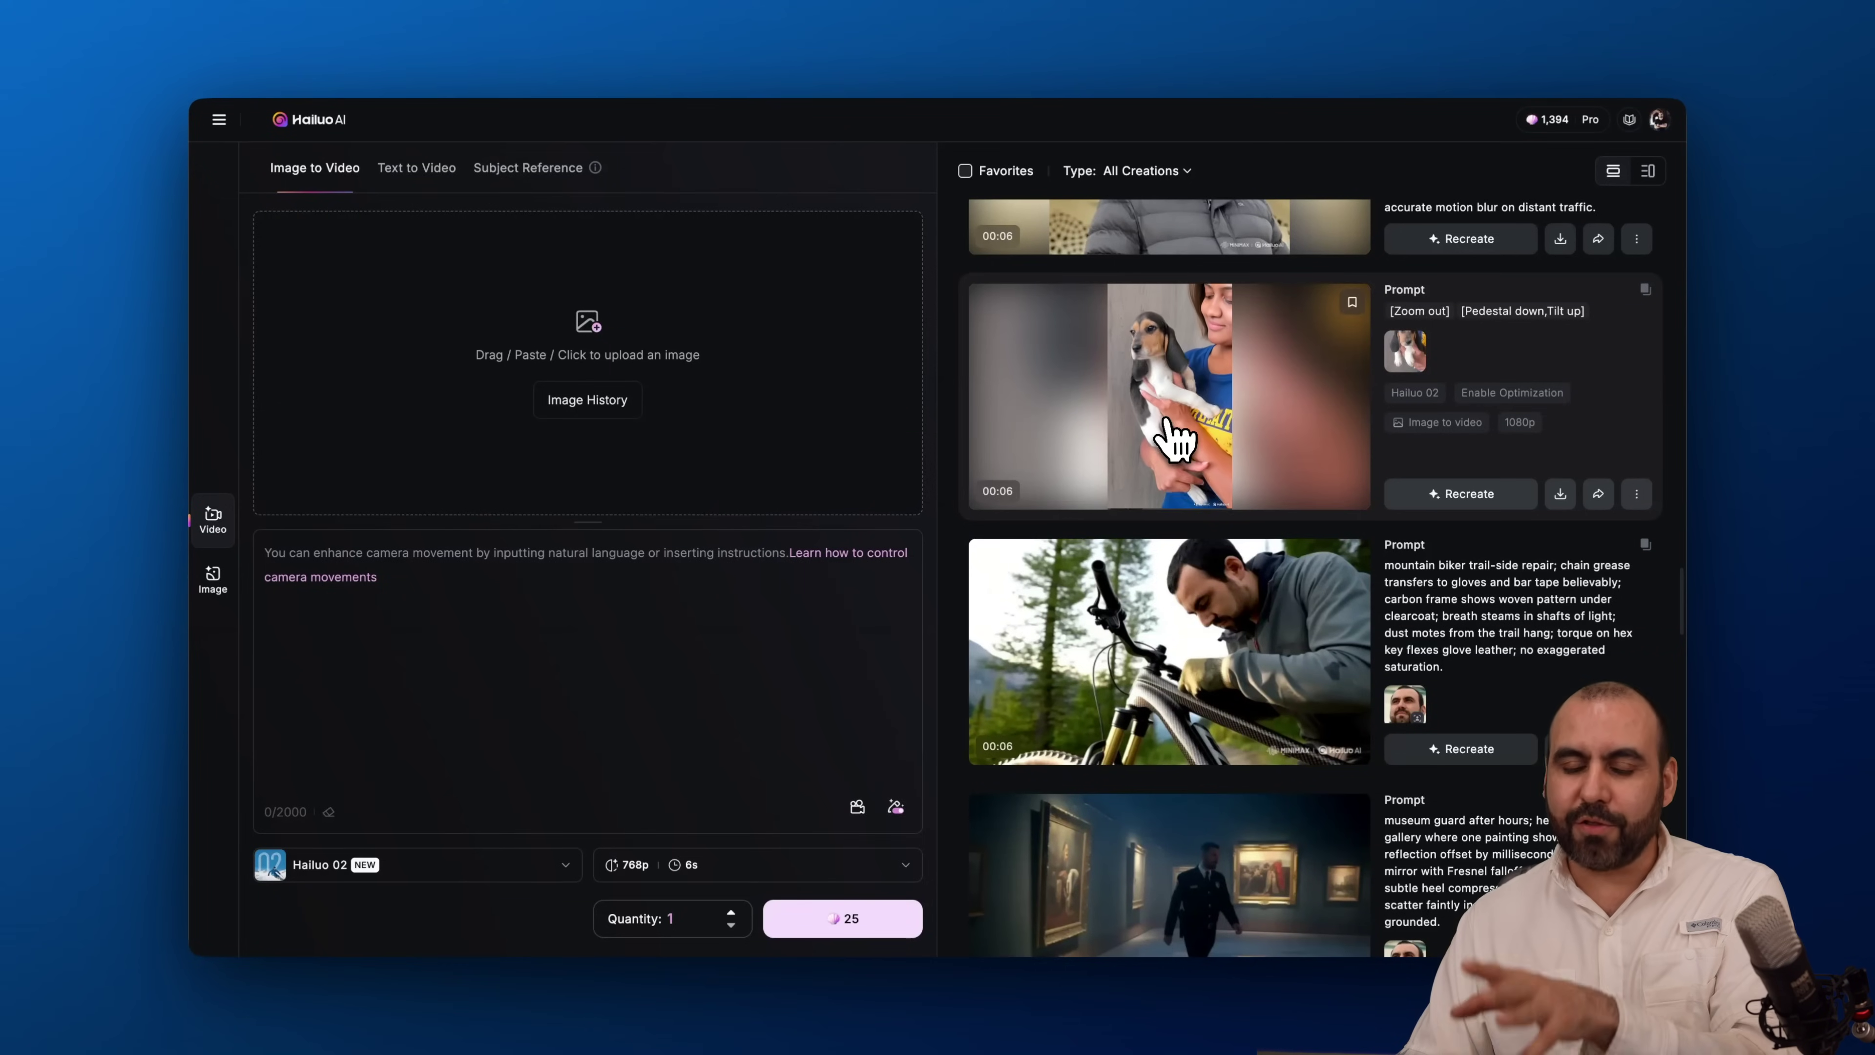
scroll(1173, 439, "down", 3)
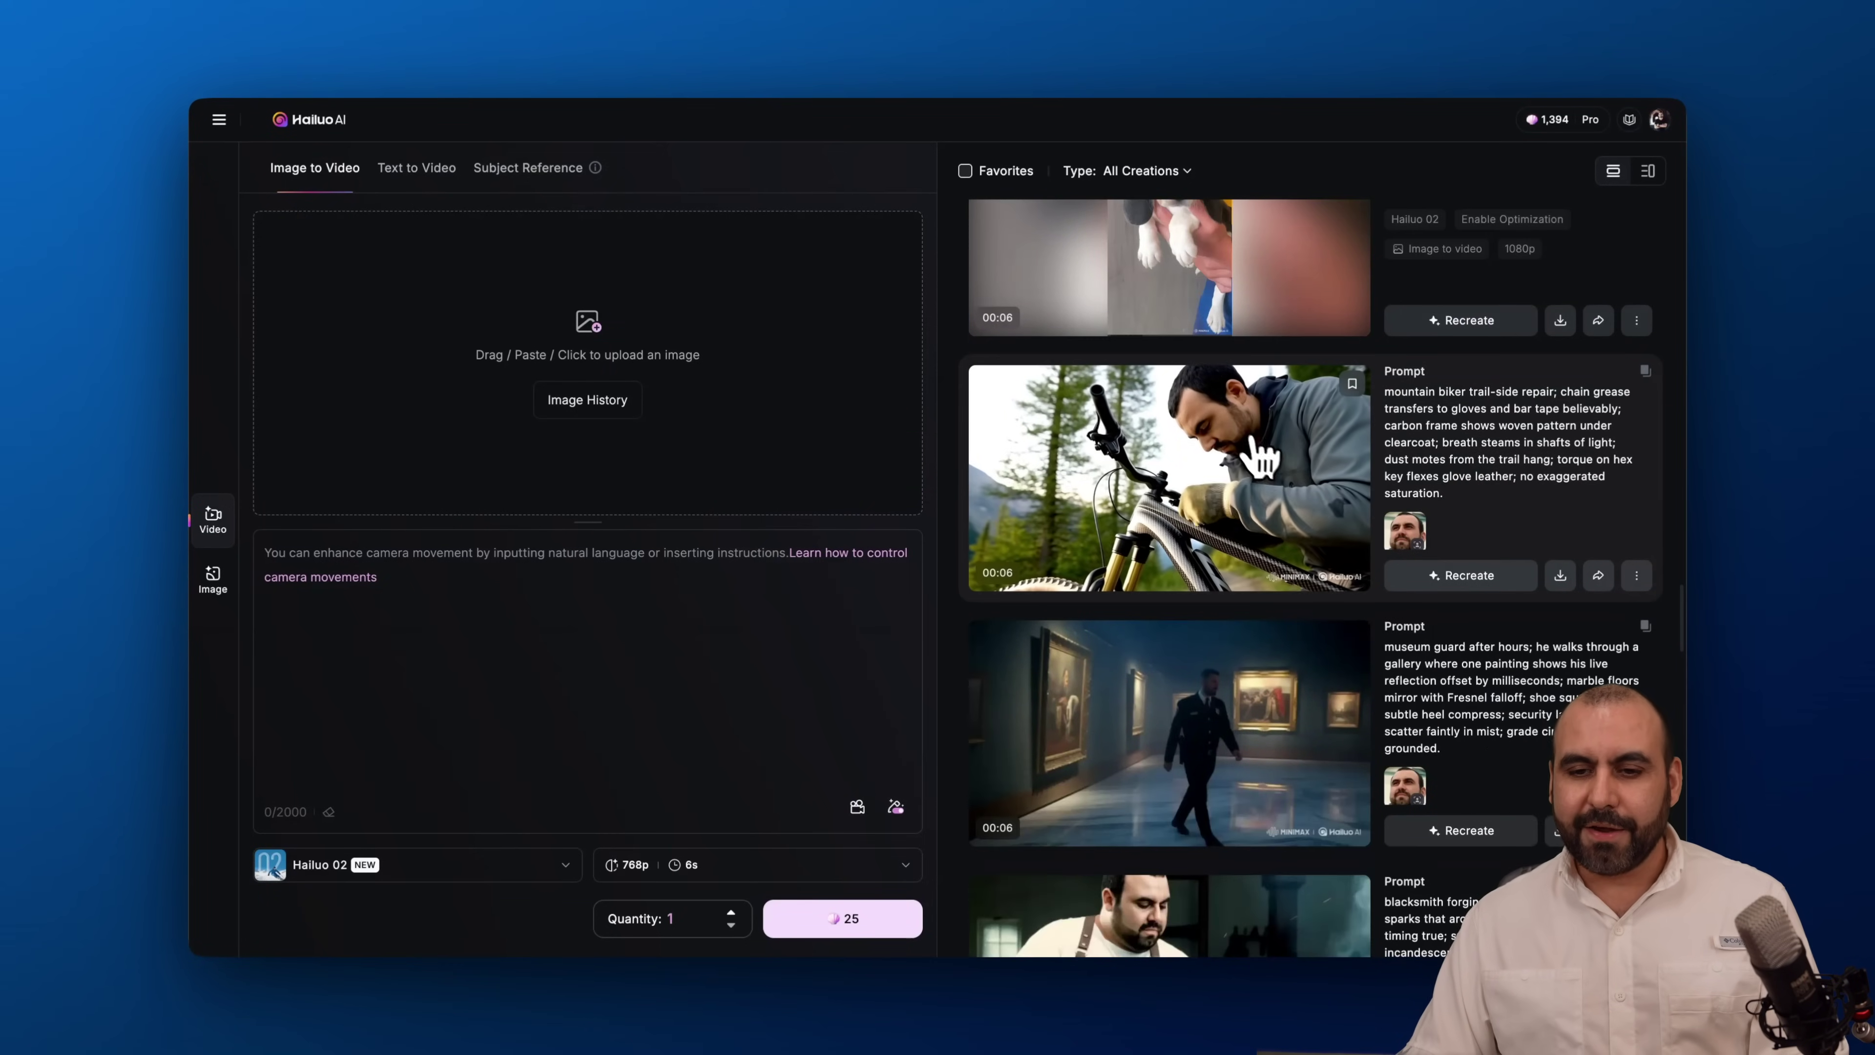
scroll(1258, 454, "down", 5)
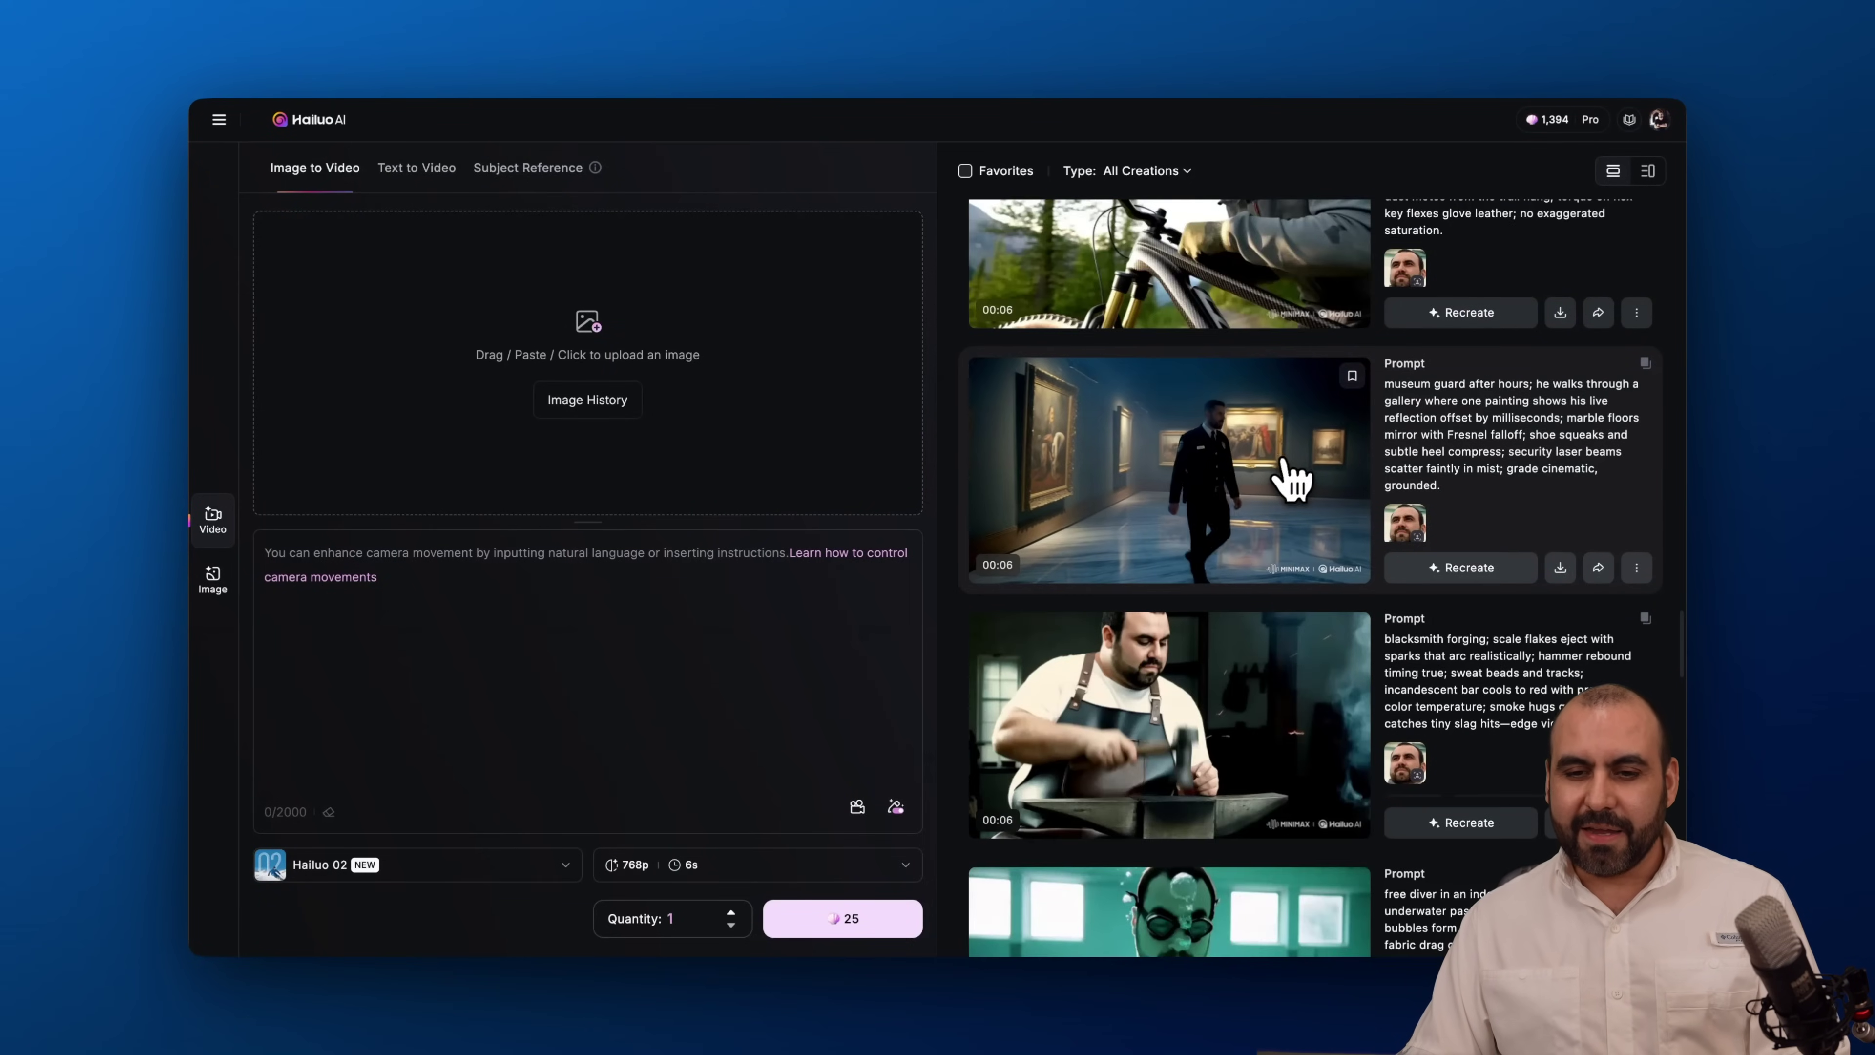
left_click(1283, 473)
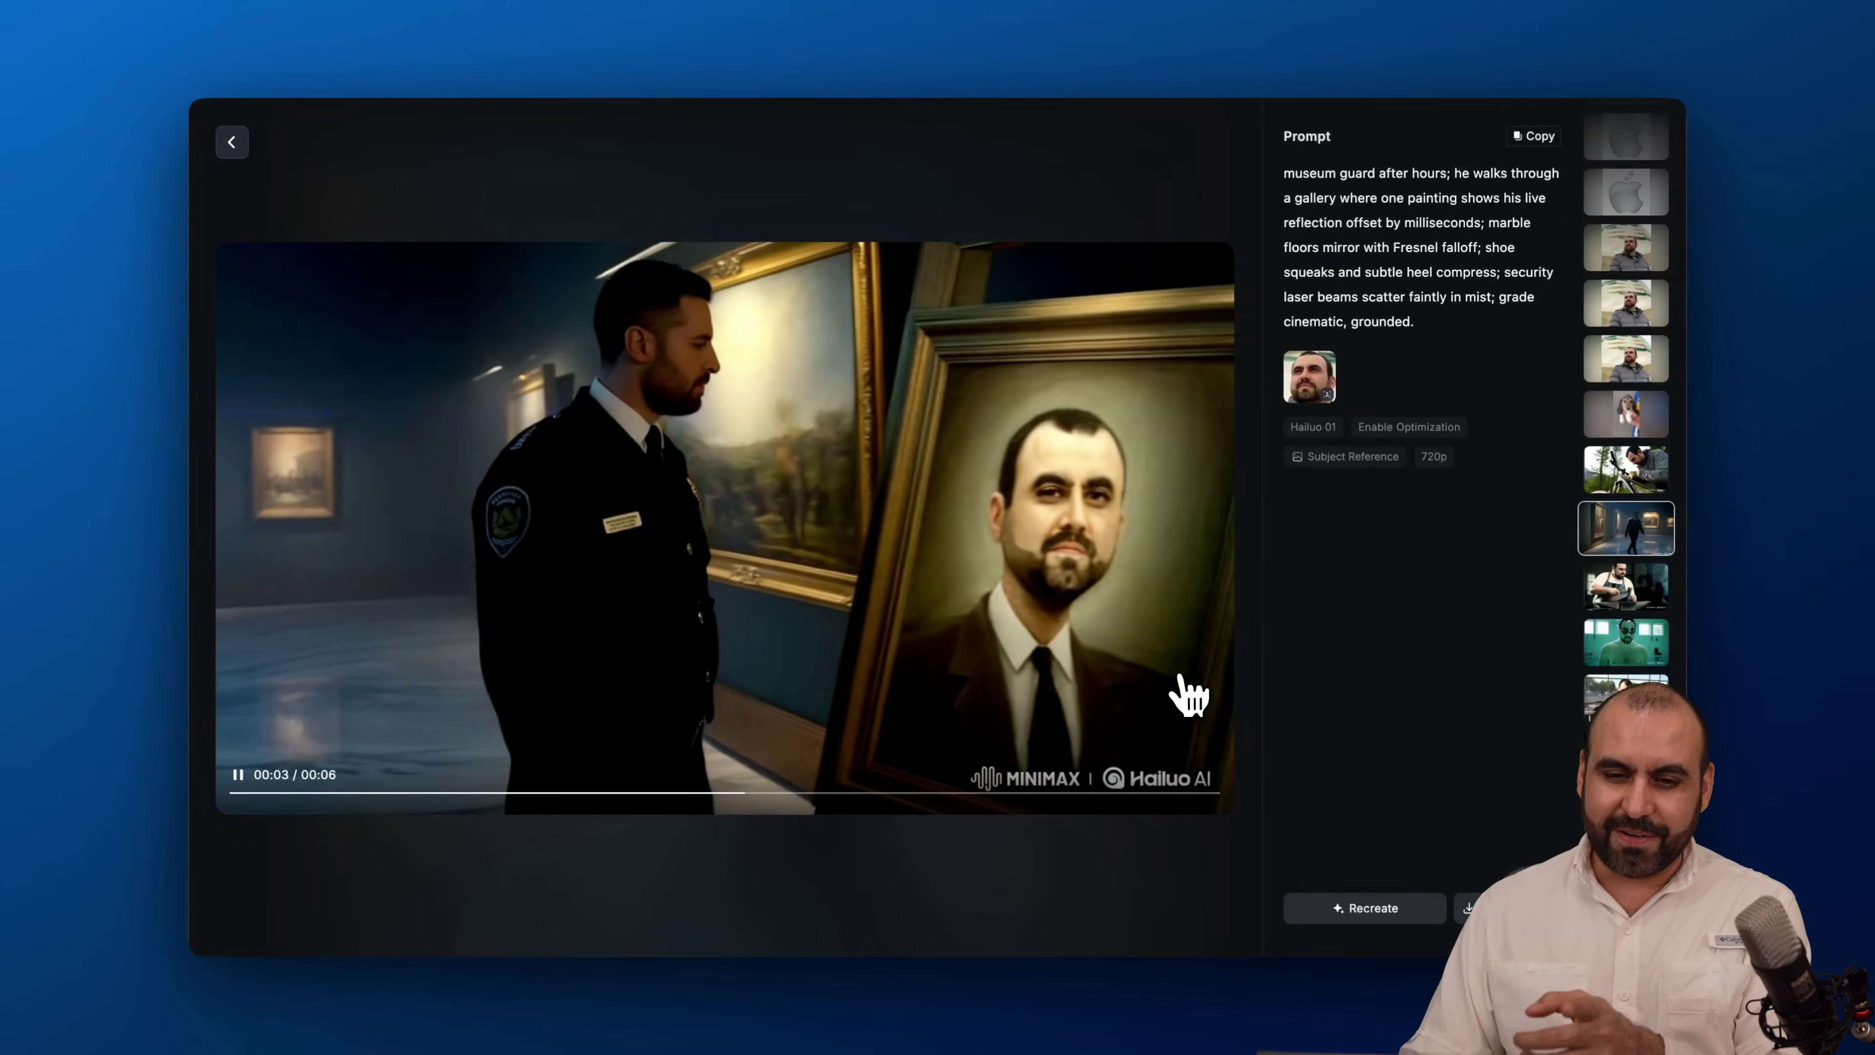
left_click(232, 143)
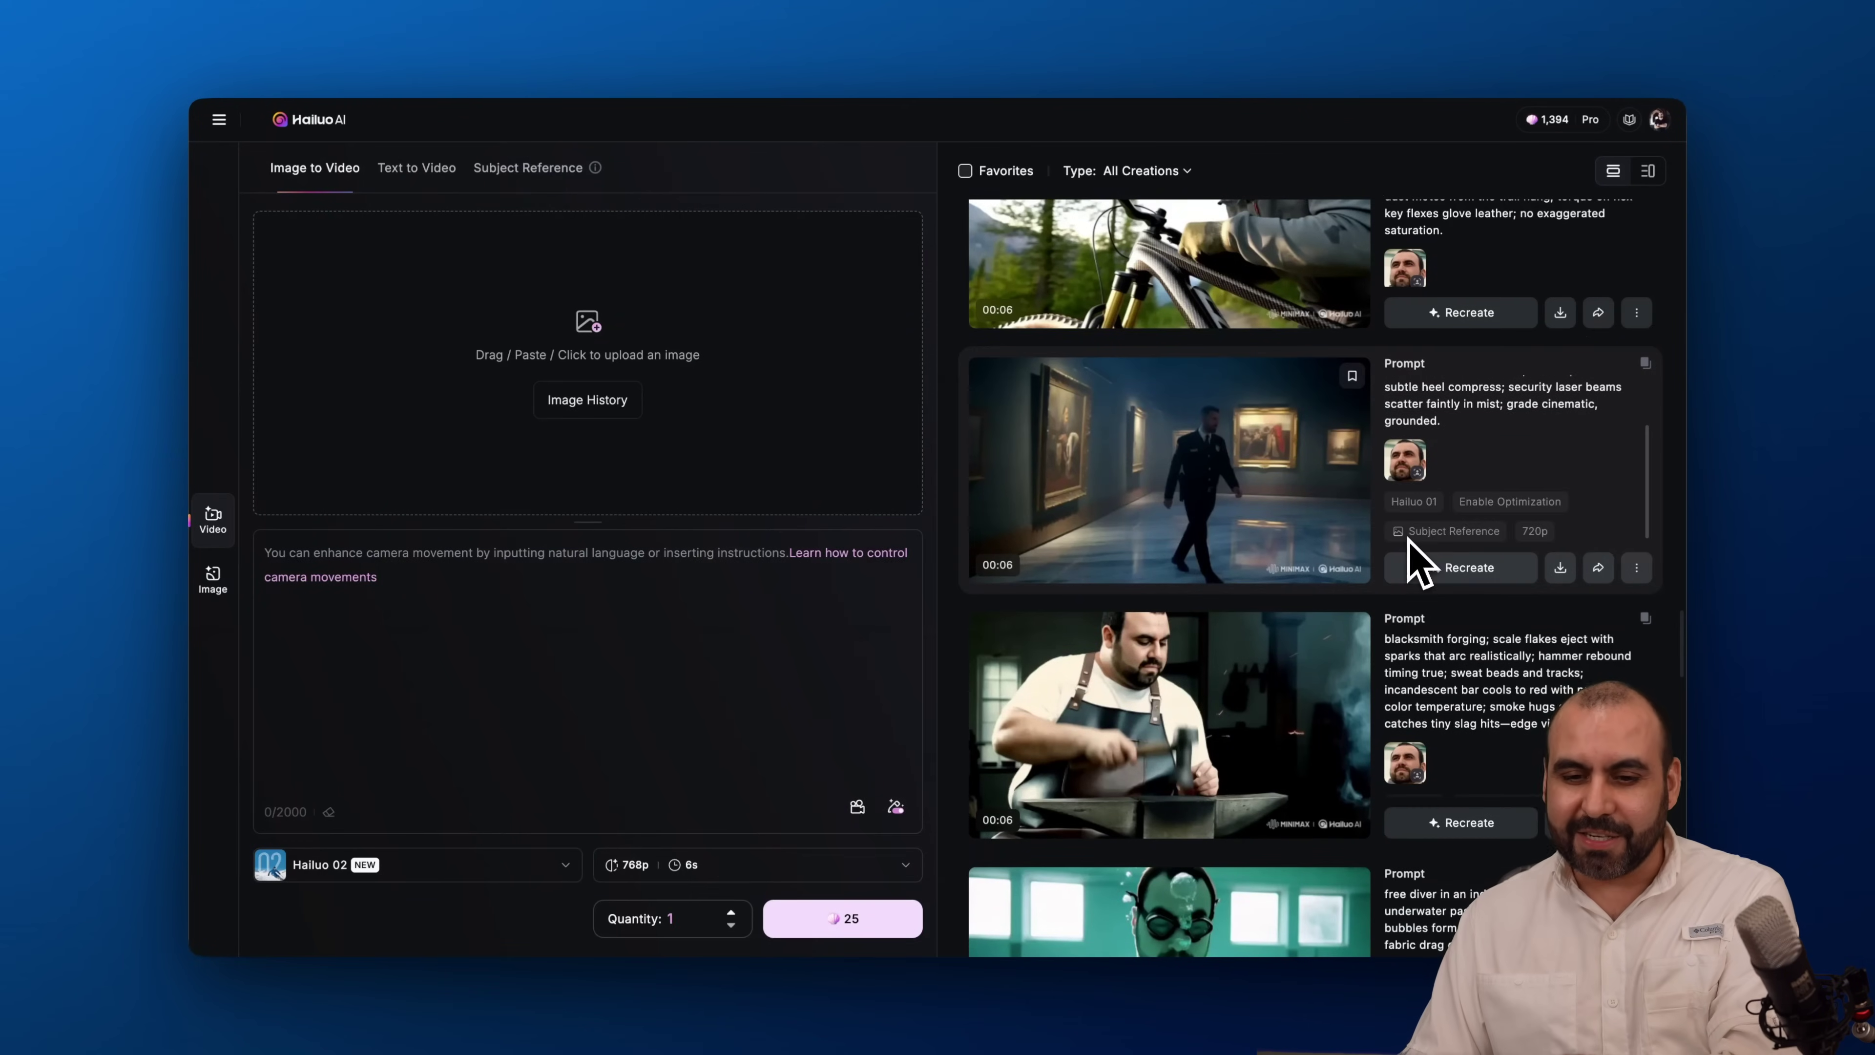
Browse the remaining subject-reference and text-to-video creations, from the blacksmith clip down to the desert heliostat clip
scroll(1406, 552, "down", 5)
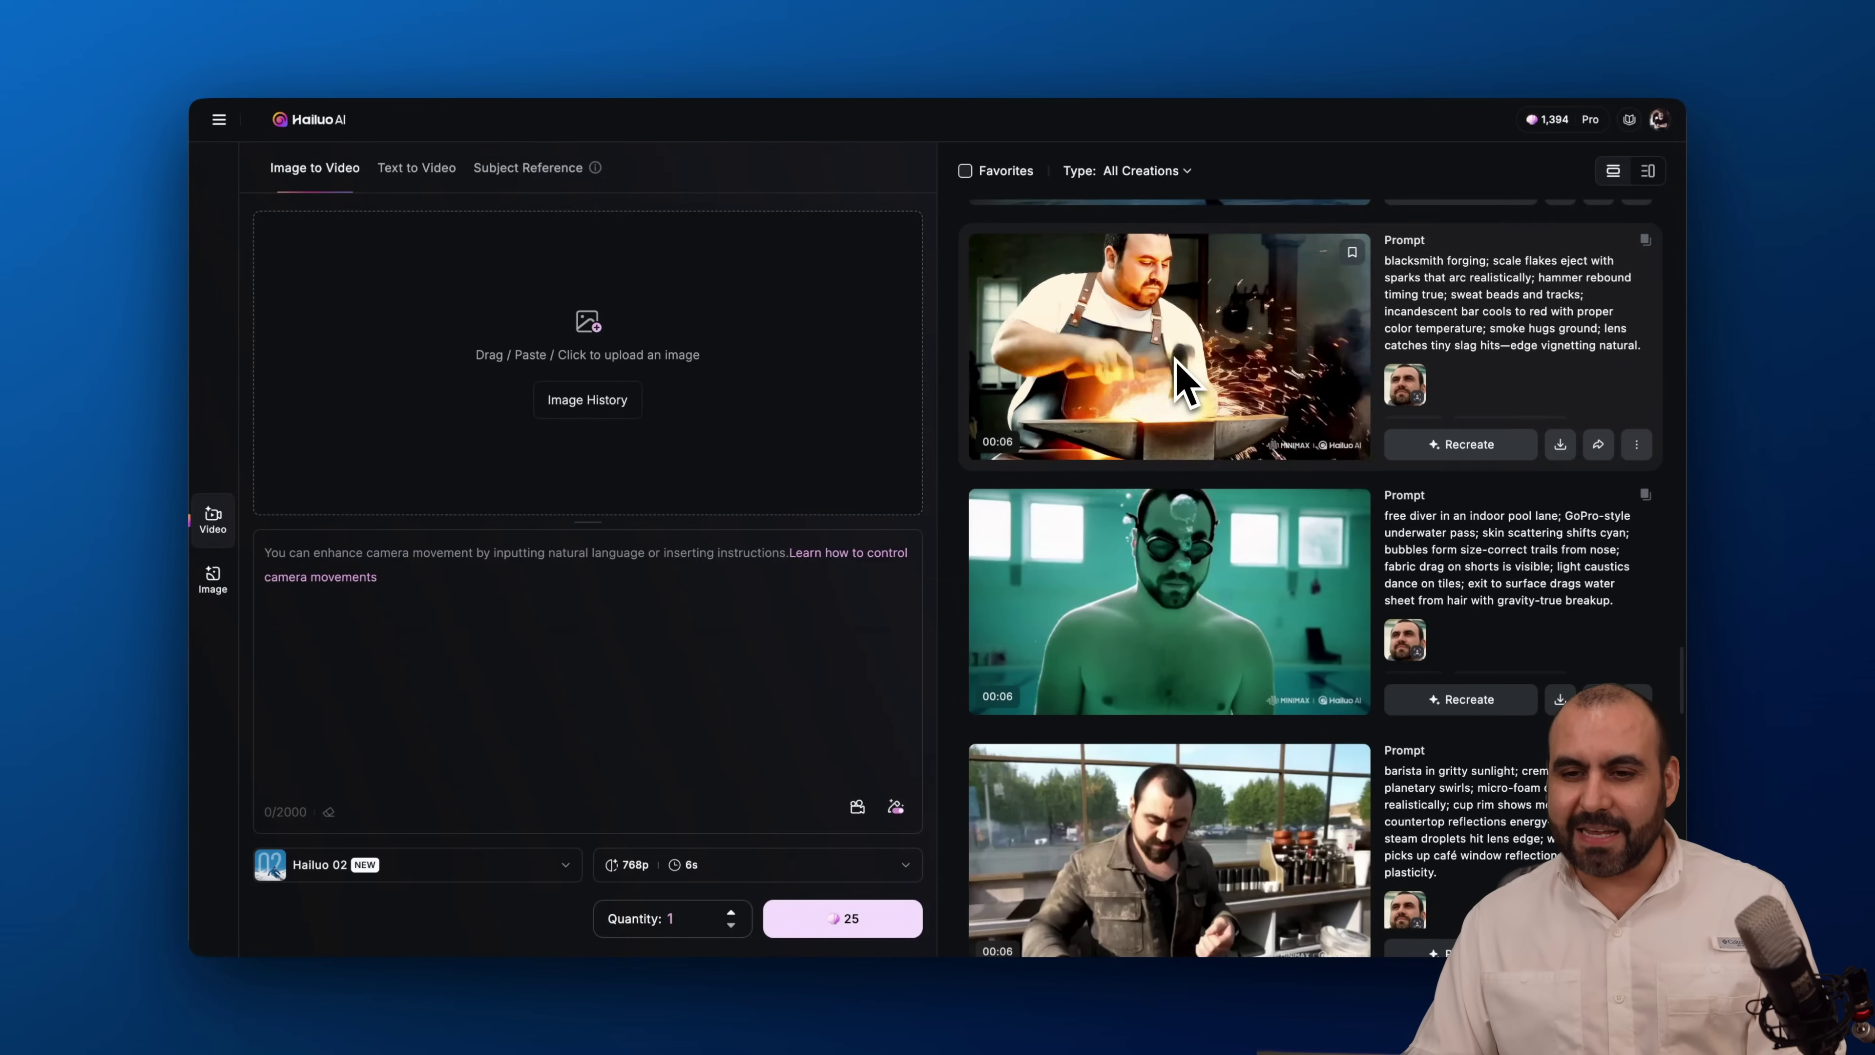
scroll(1175, 366, "down", 3)
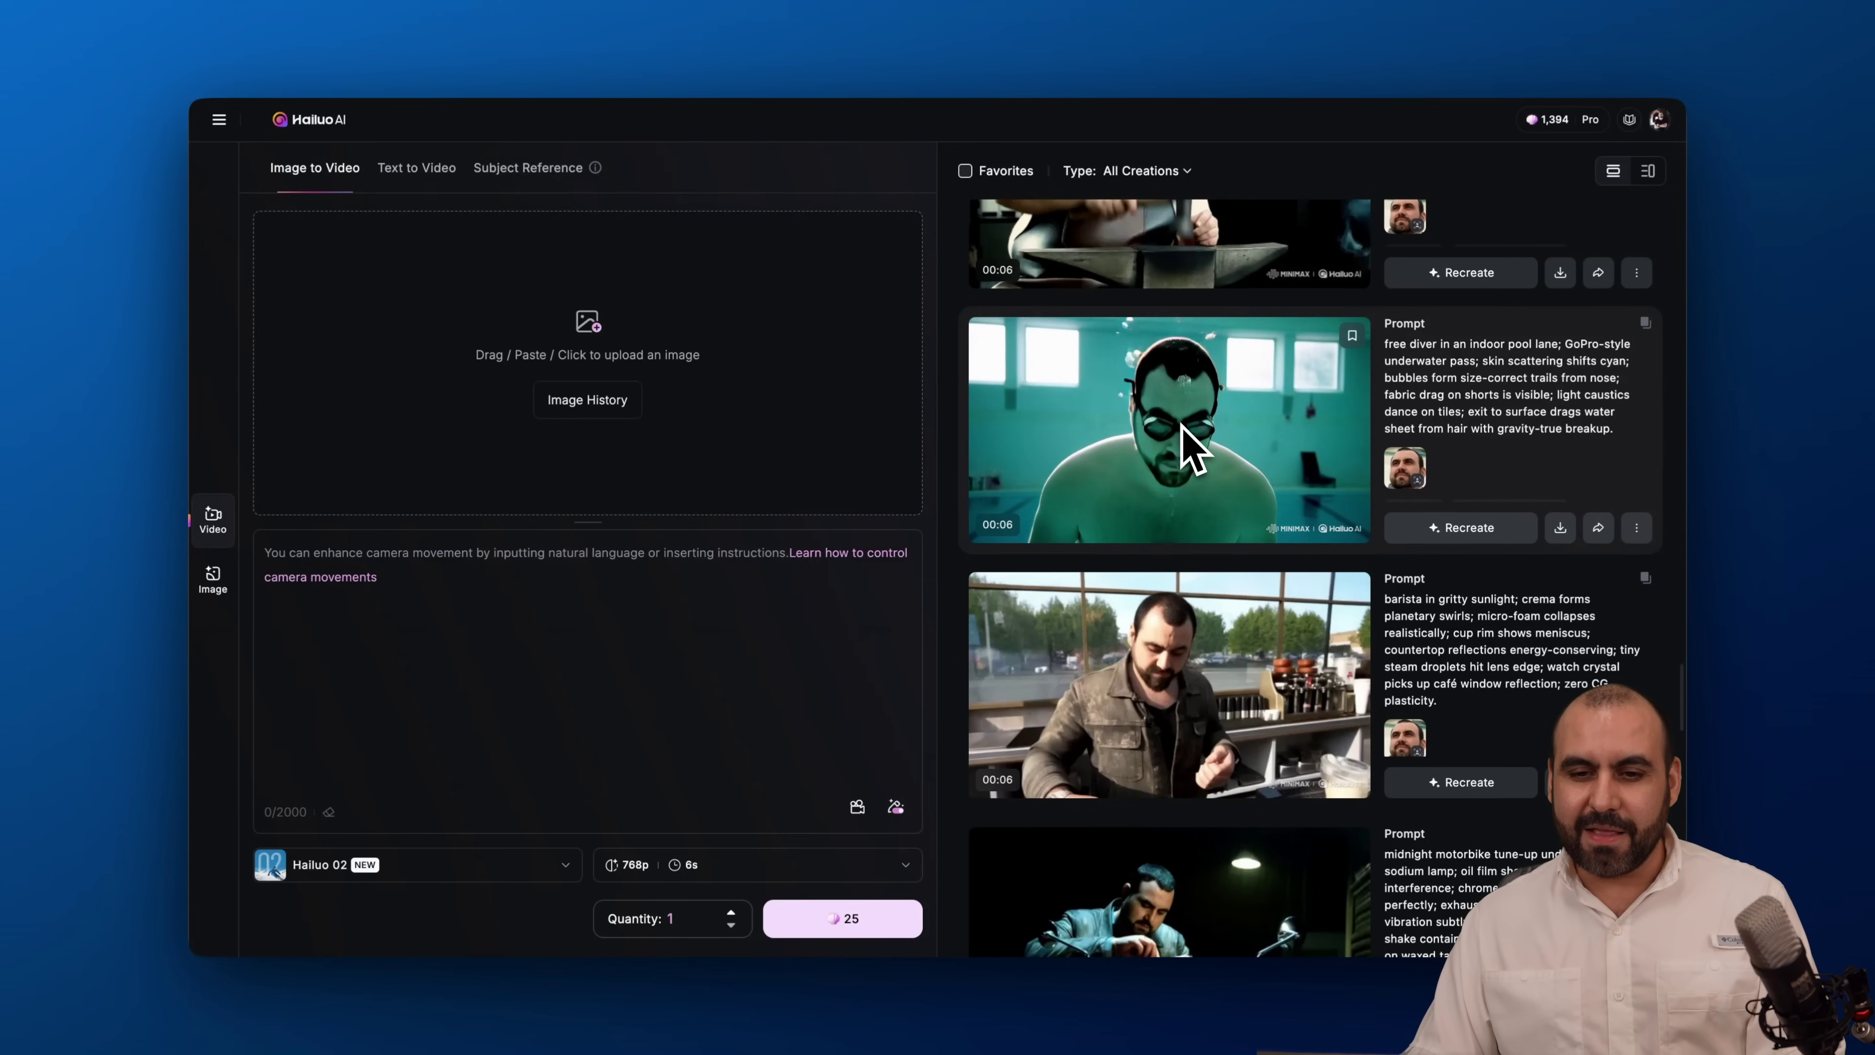
scroll(1203, 690, "down", 15)
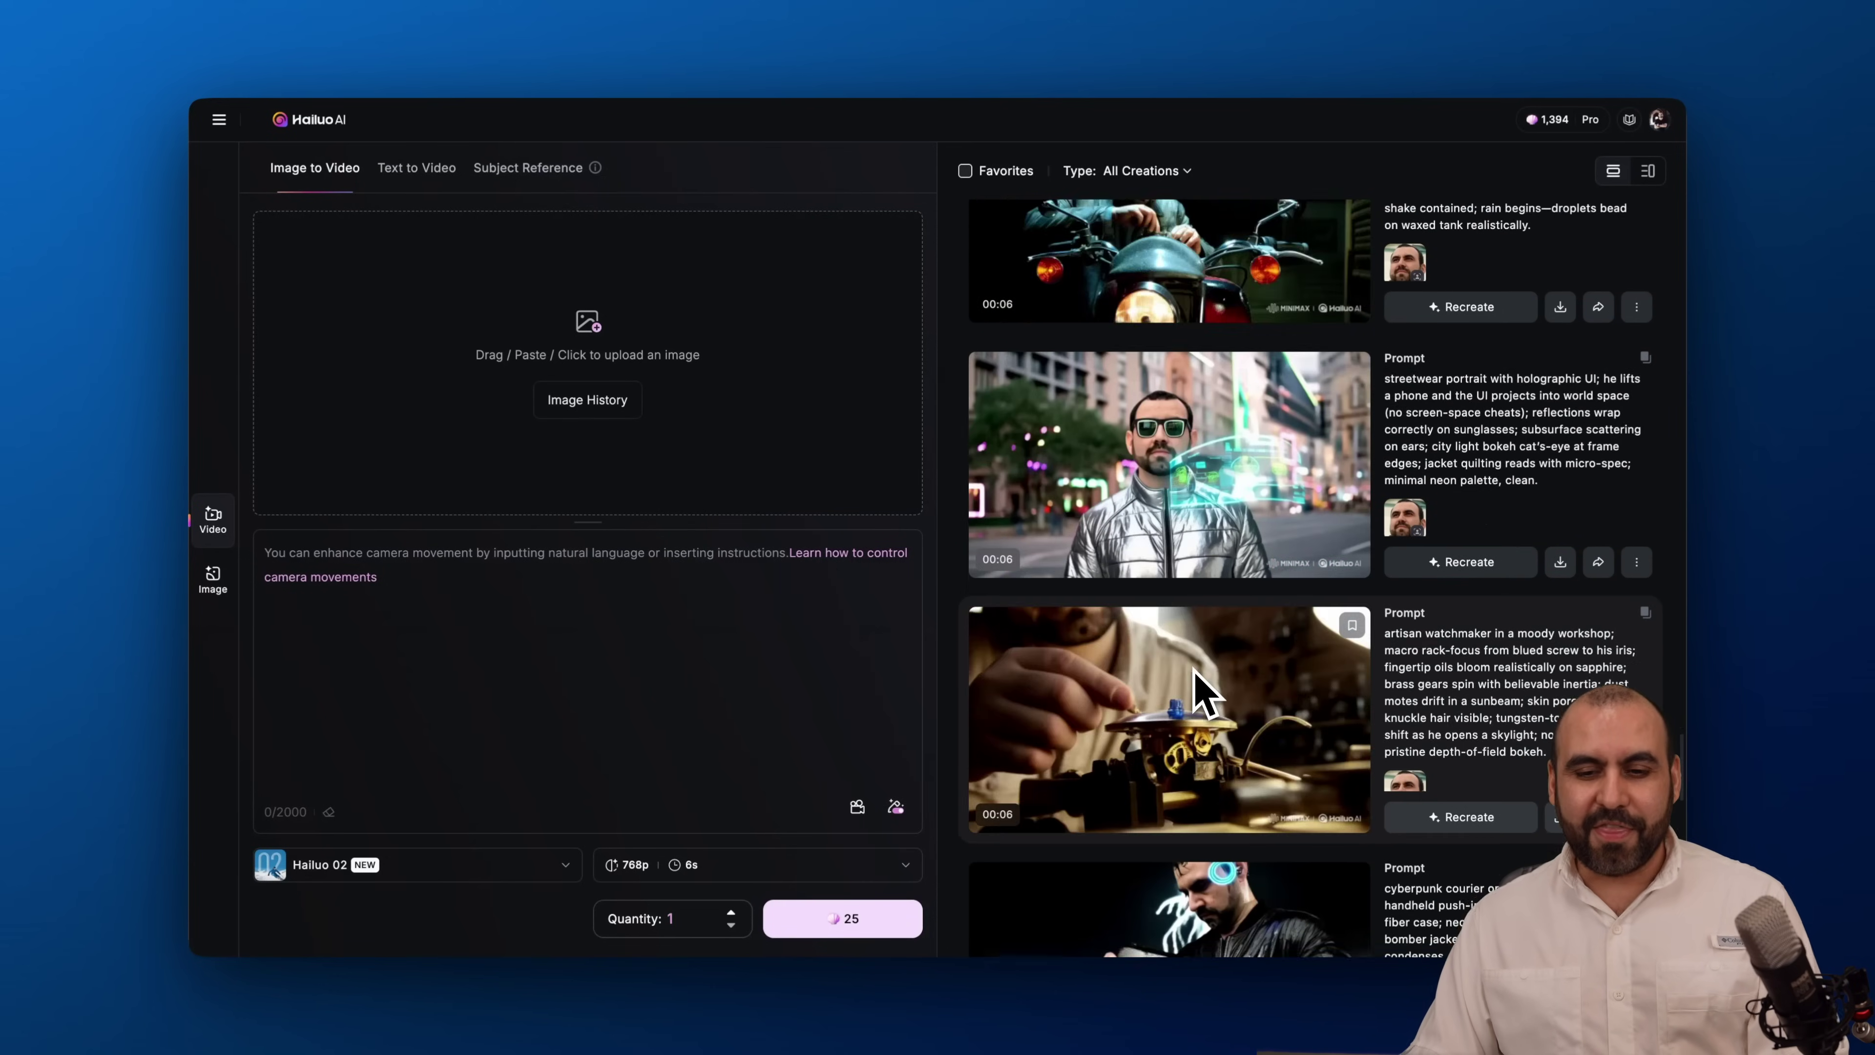
scroll(1136, 642, "down", 10)
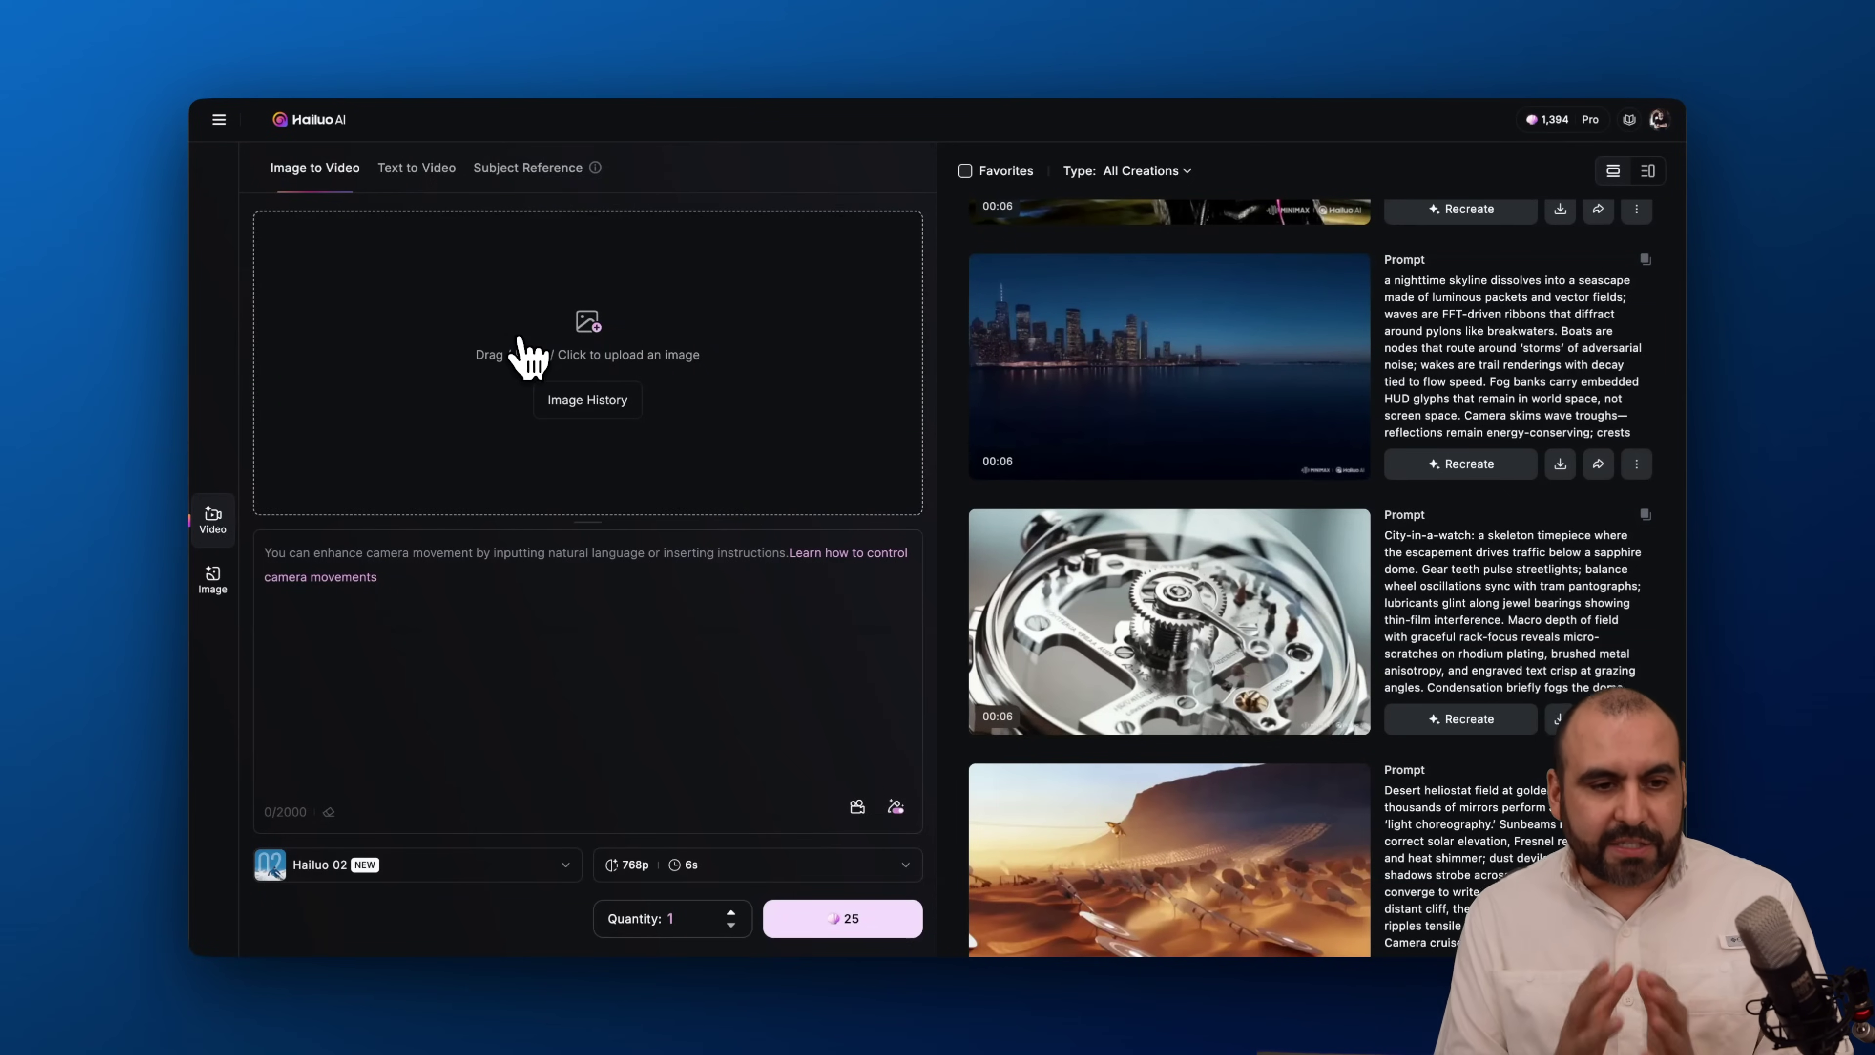
Load the portrait of the man in the grey puffer jacket from the image history as the video's source image
left_click(608, 404)
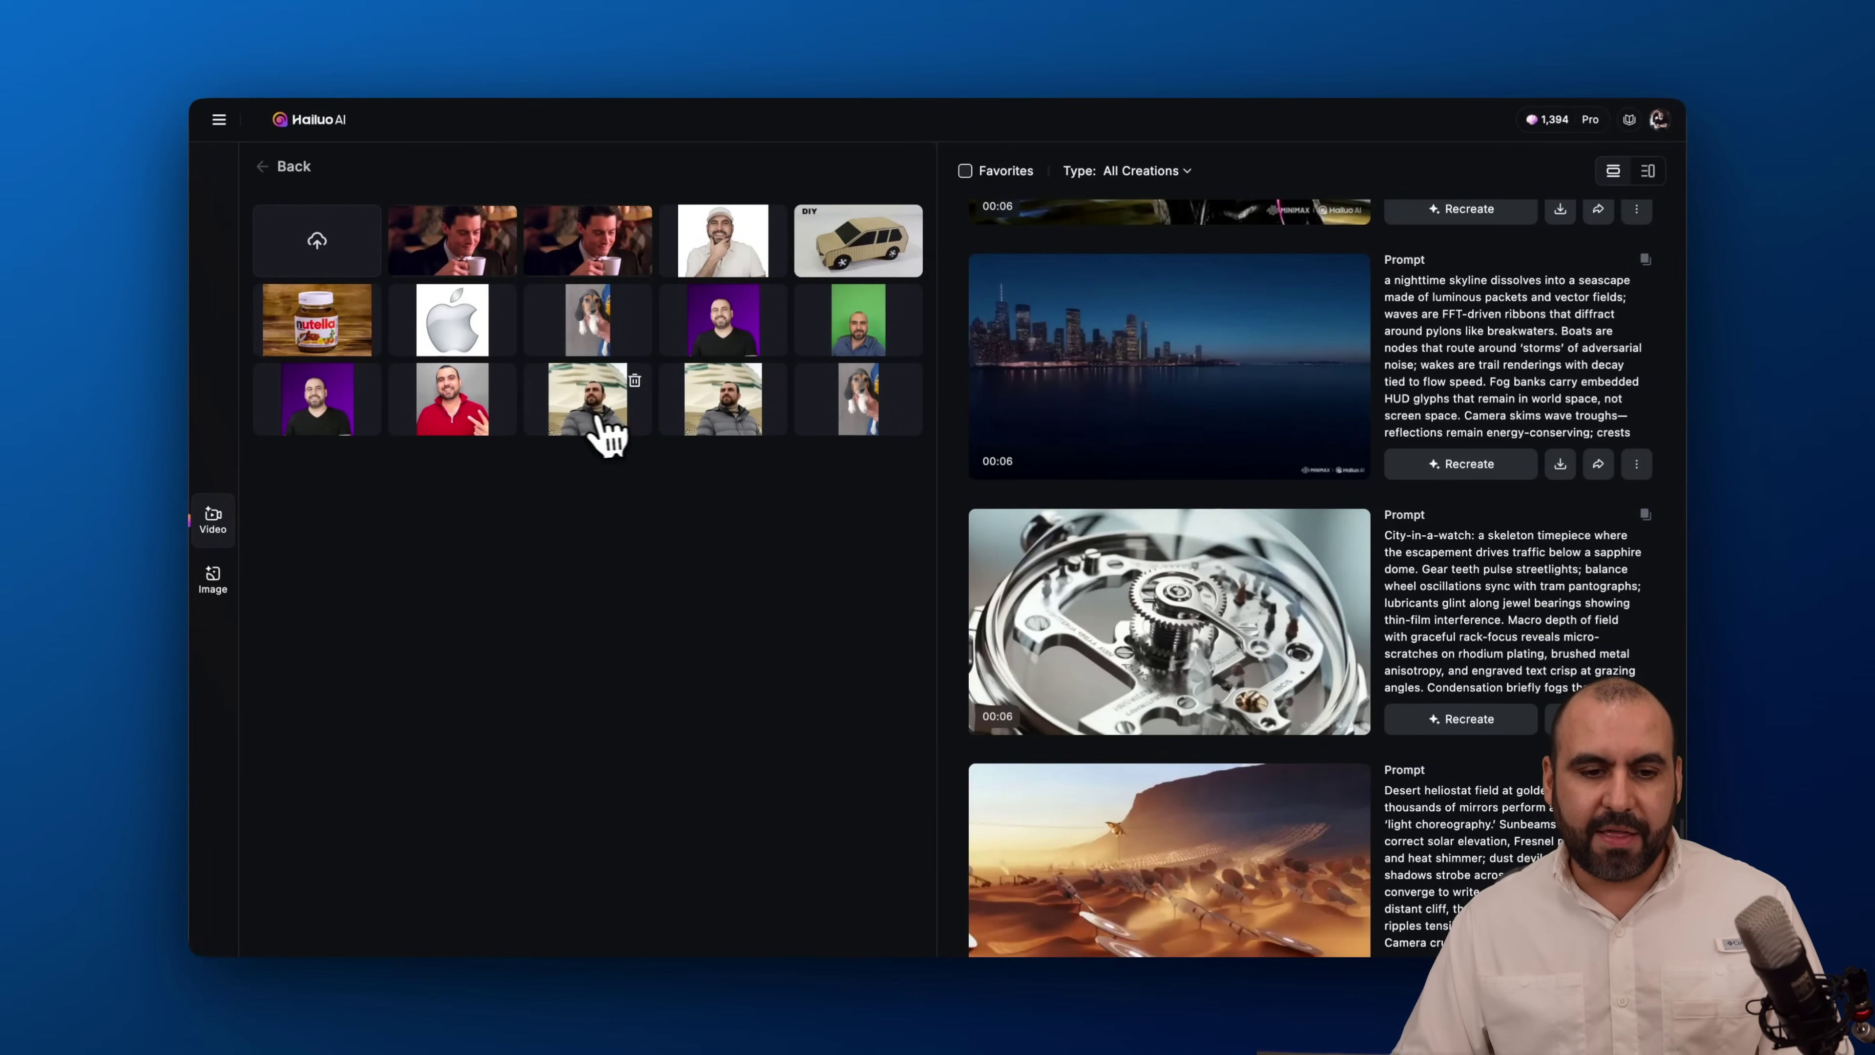
left_click(609, 432)
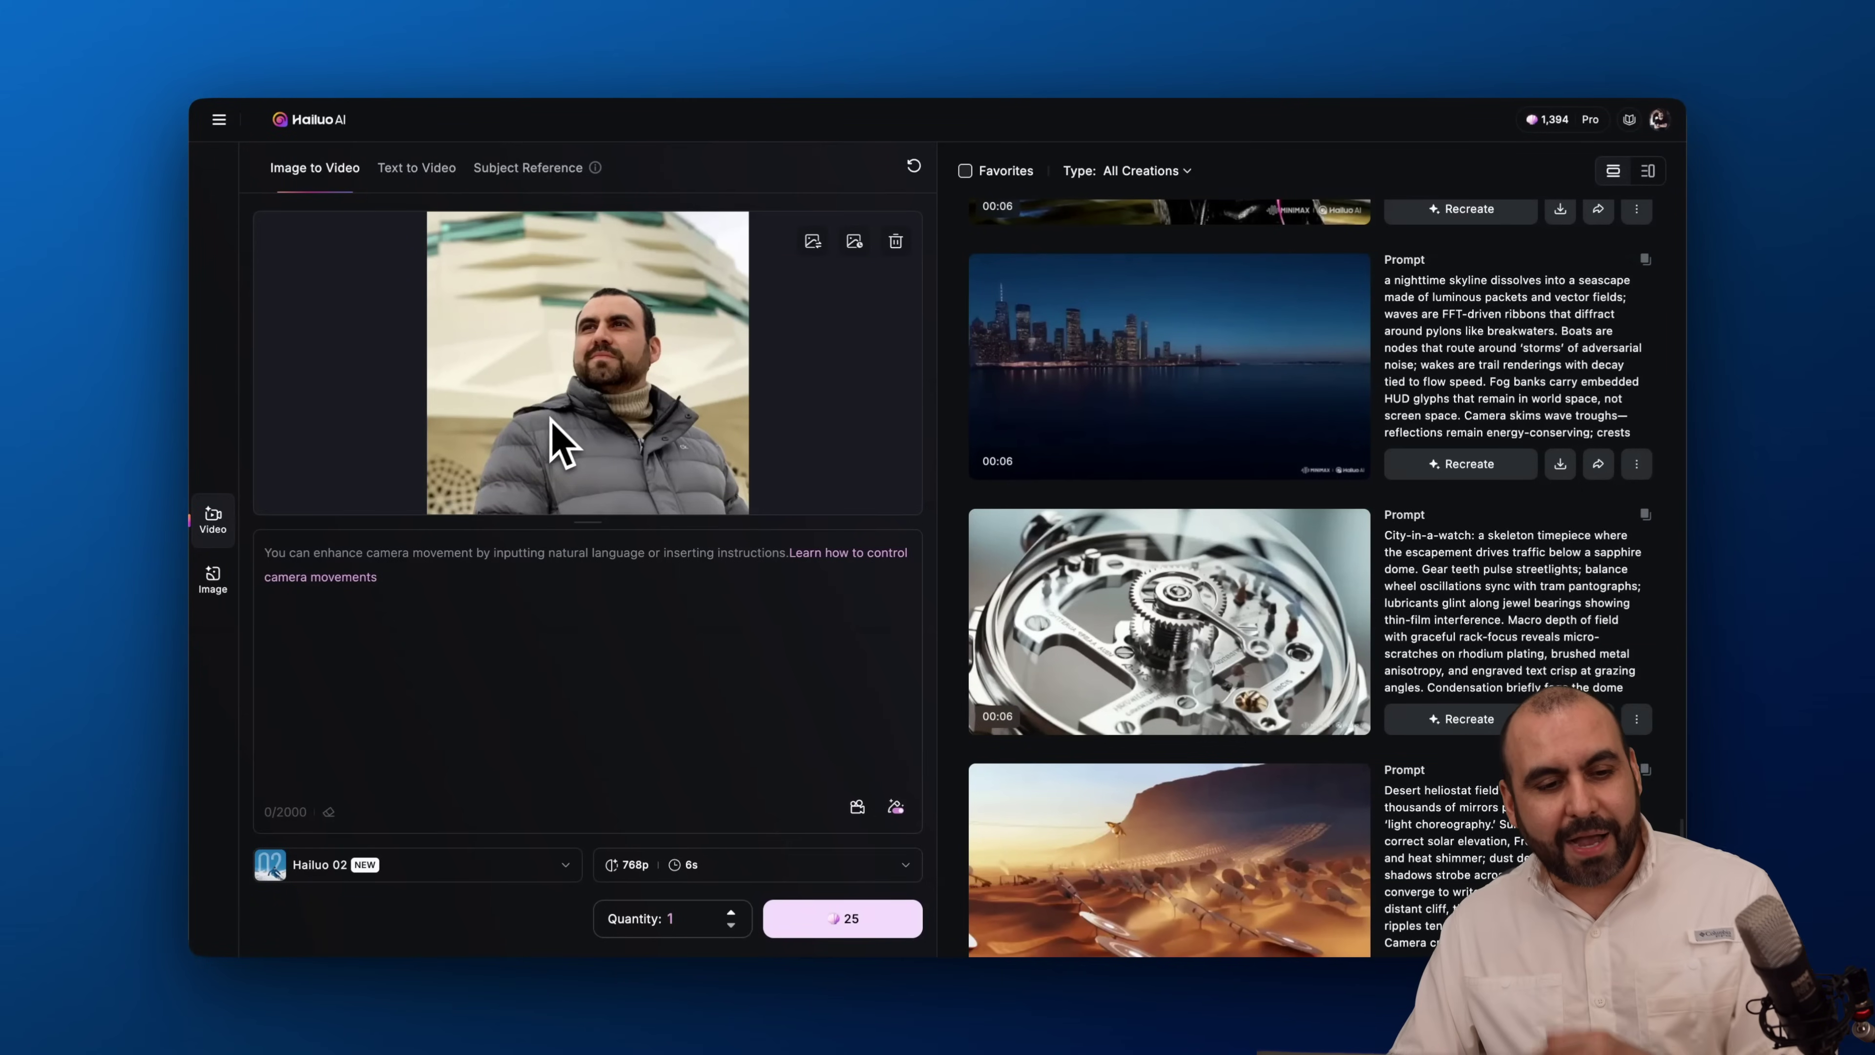
left_click(358, 547)
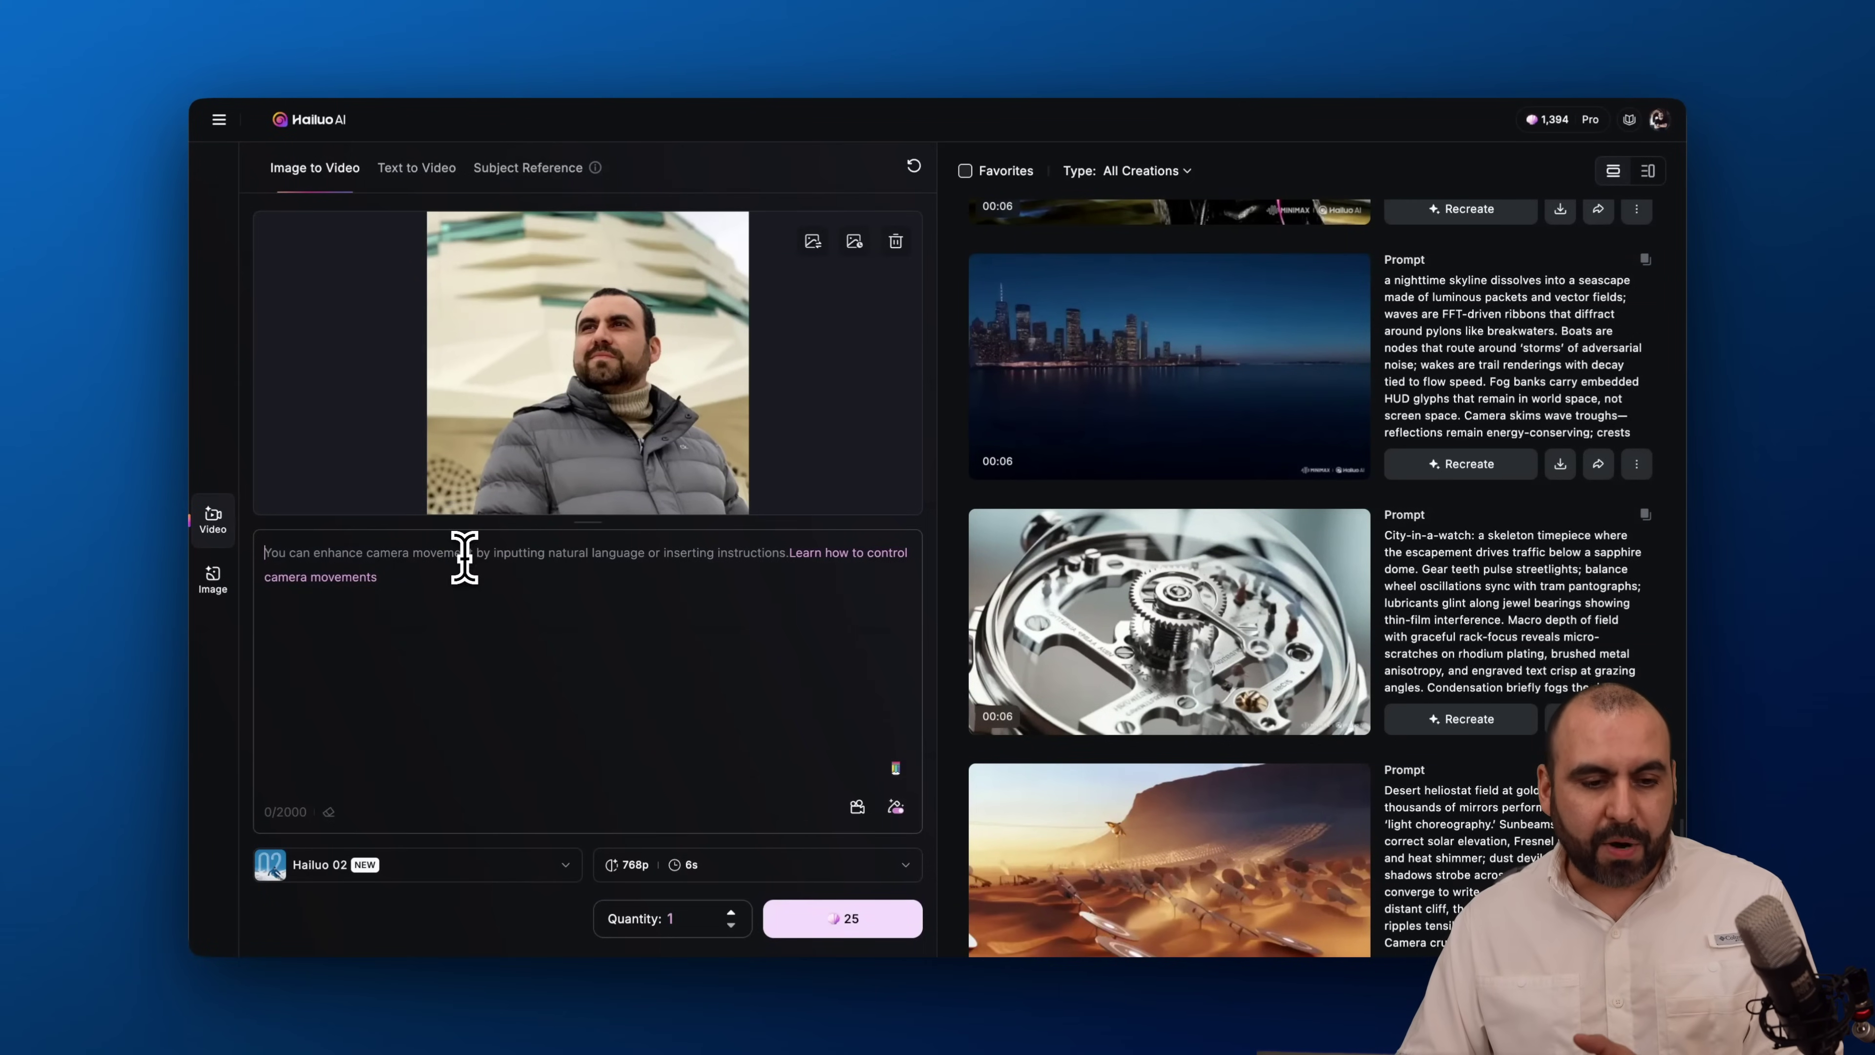
Review the camera control presets and free-selection moves, and add the Right circling cinematic shot to the prompt
left_click(859, 810)
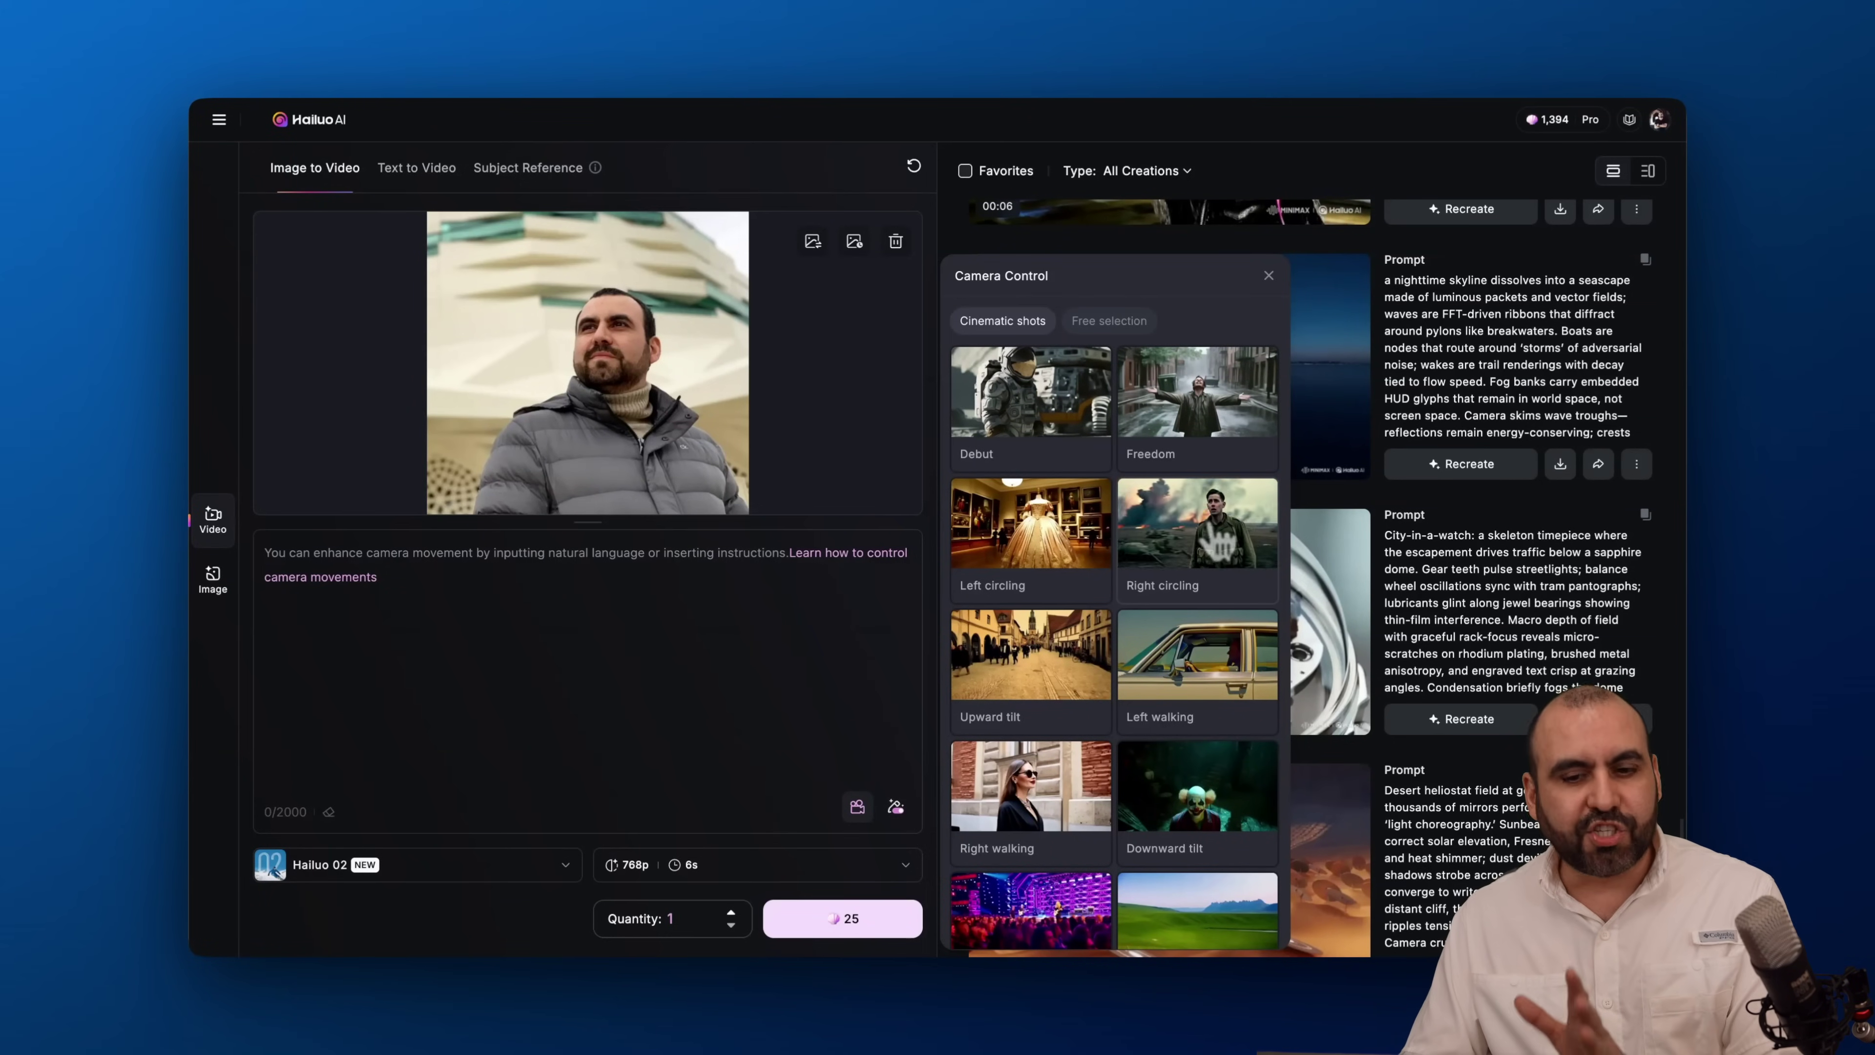
scroll(1084, 657, "down", 2)
scroll(1081, 664, "up", 2)
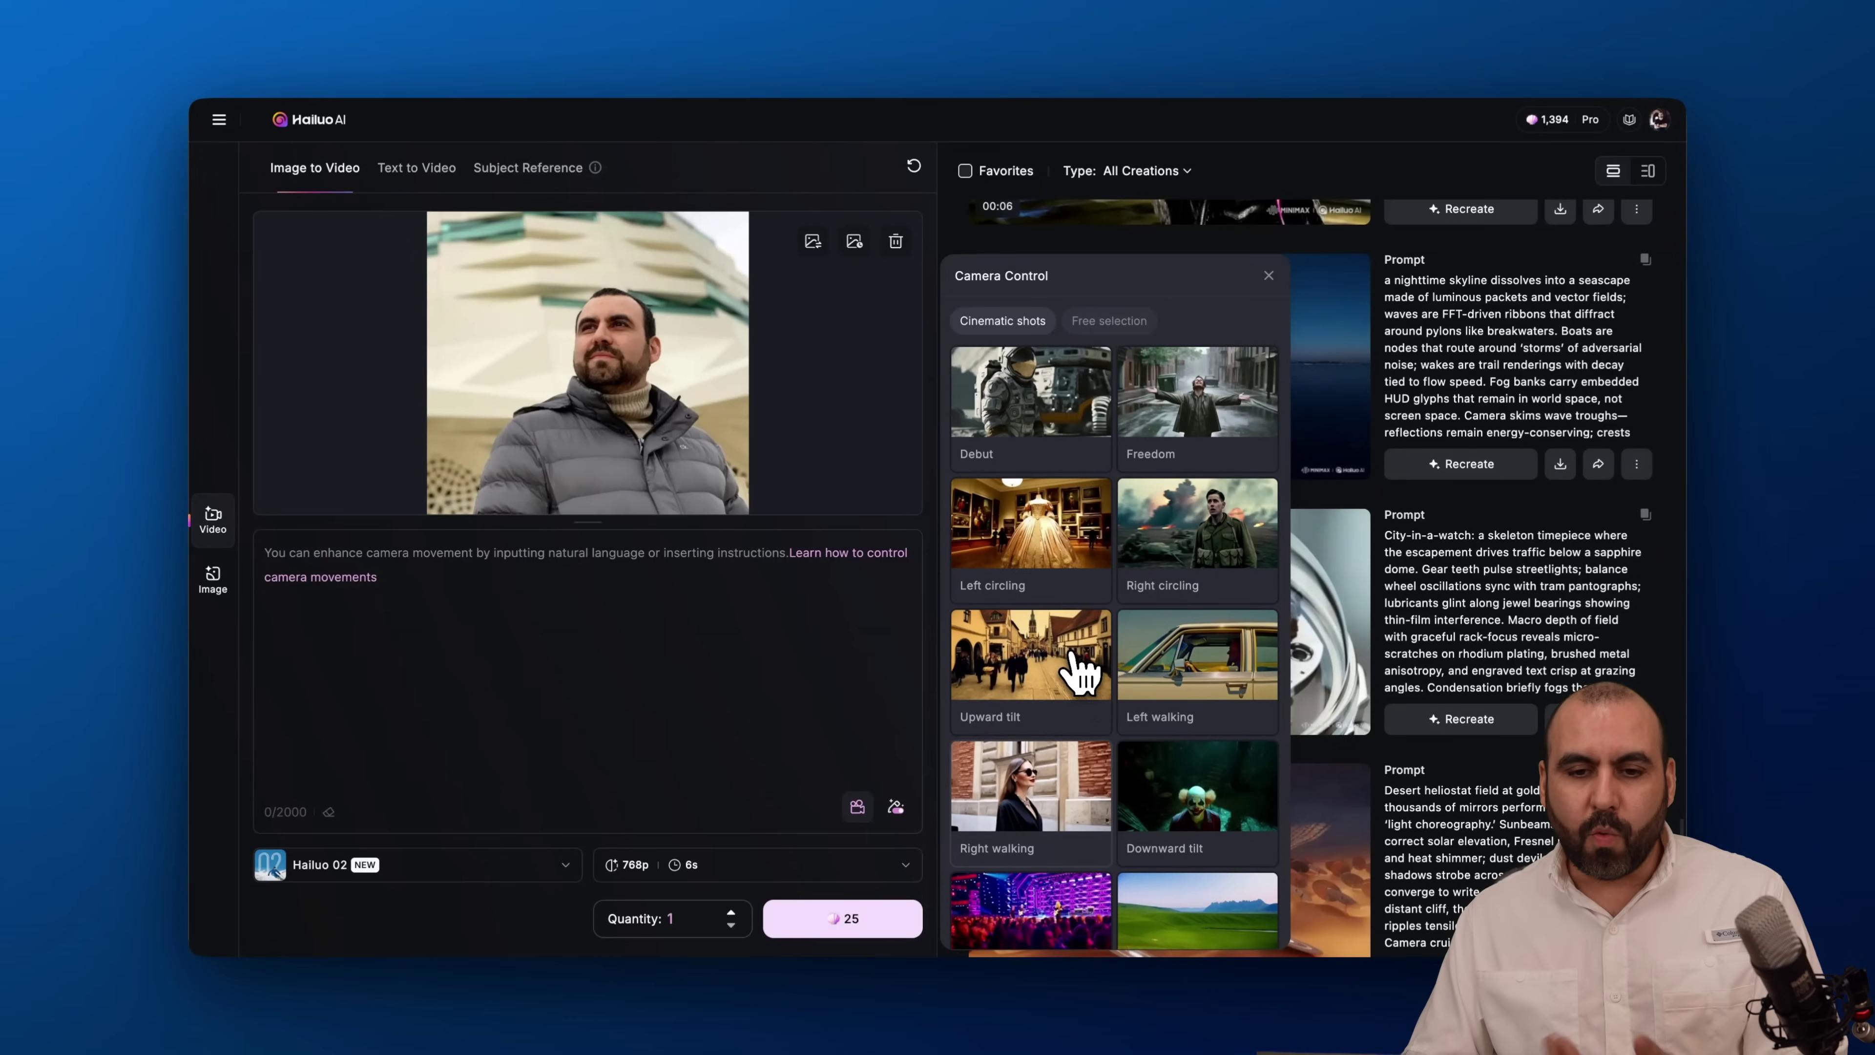
left_click(1110, 322)
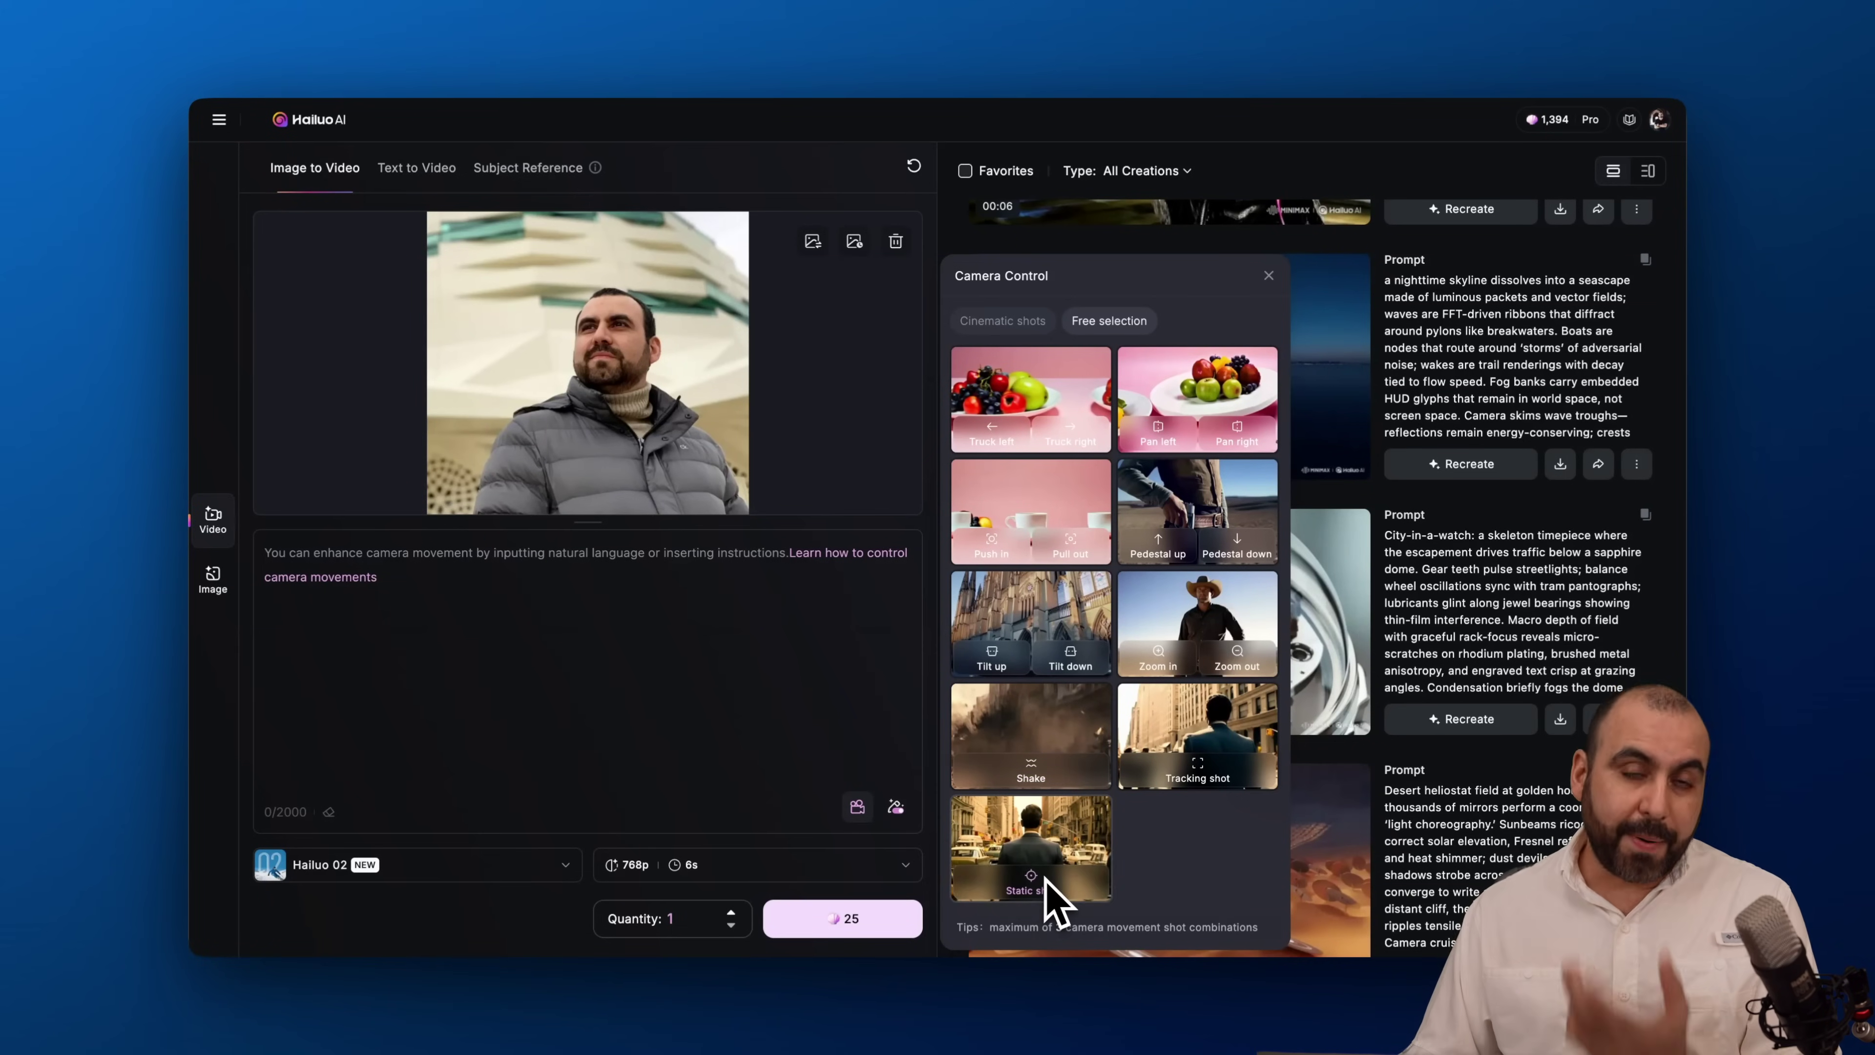
left_click(1029, 322)
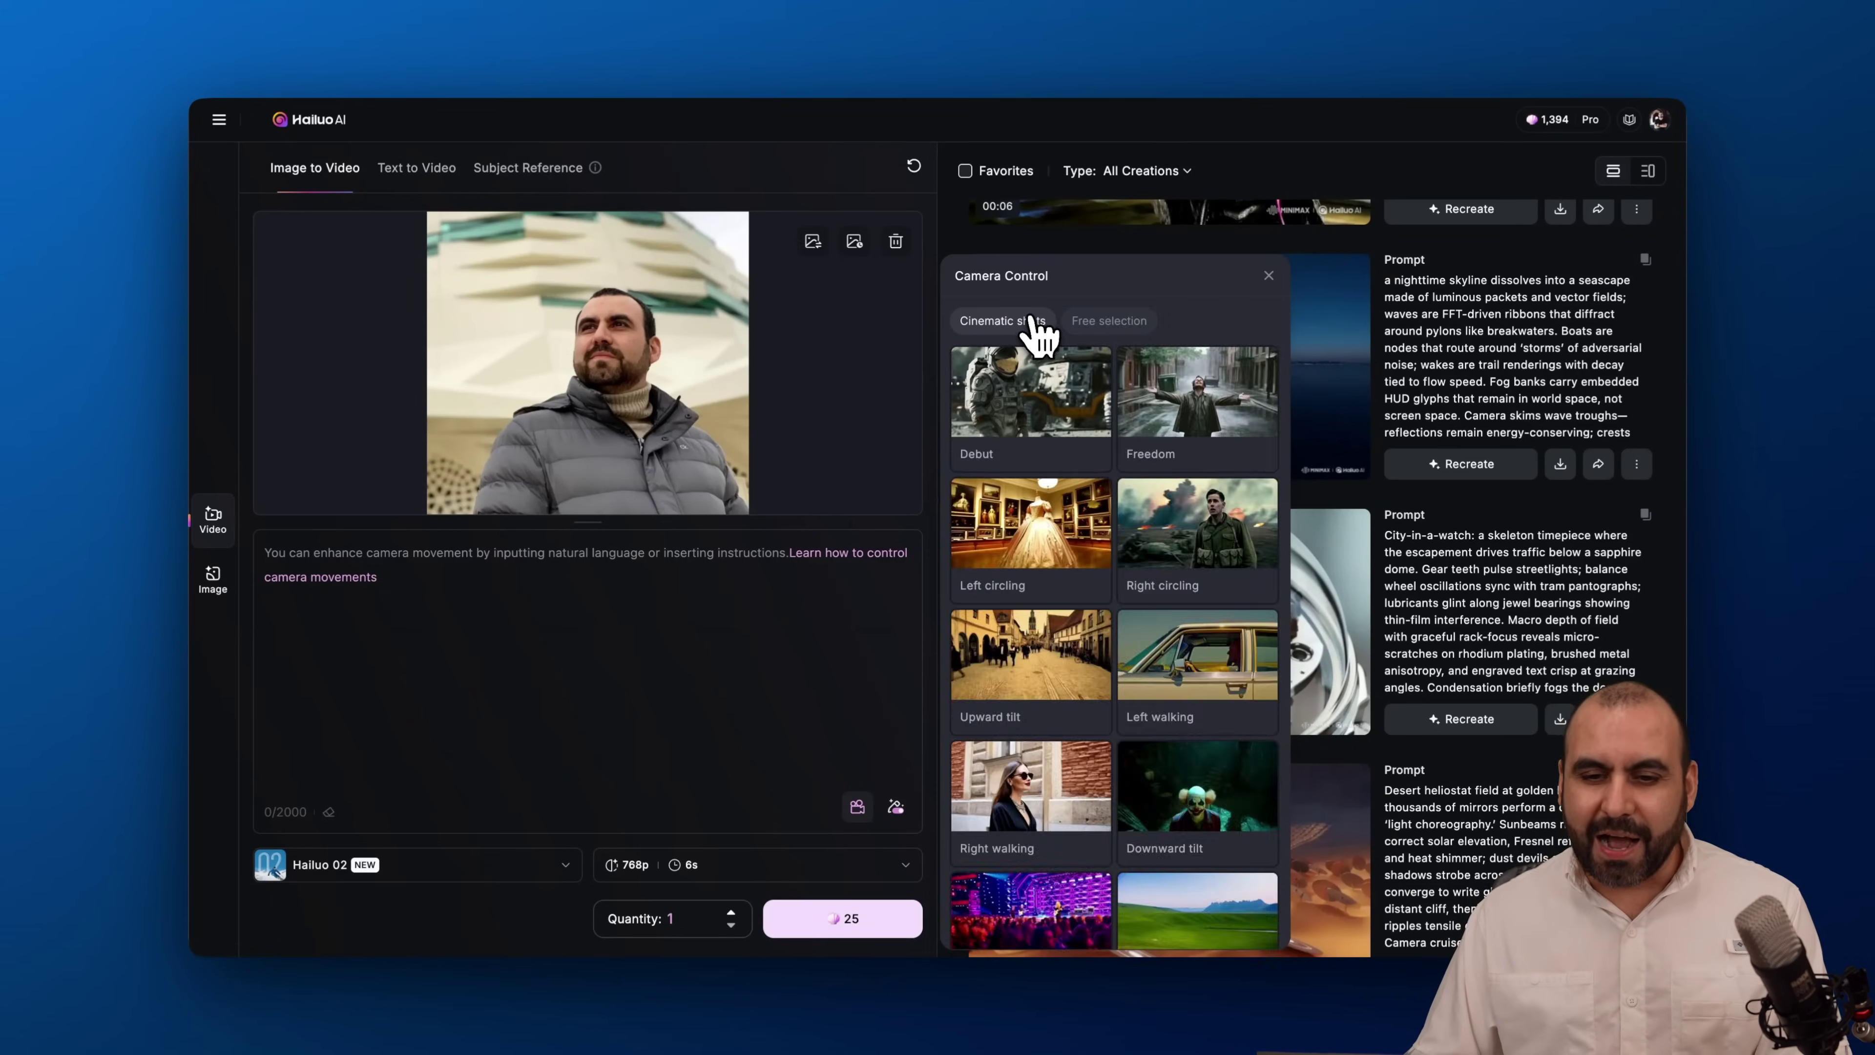
left_click(1211, 561)
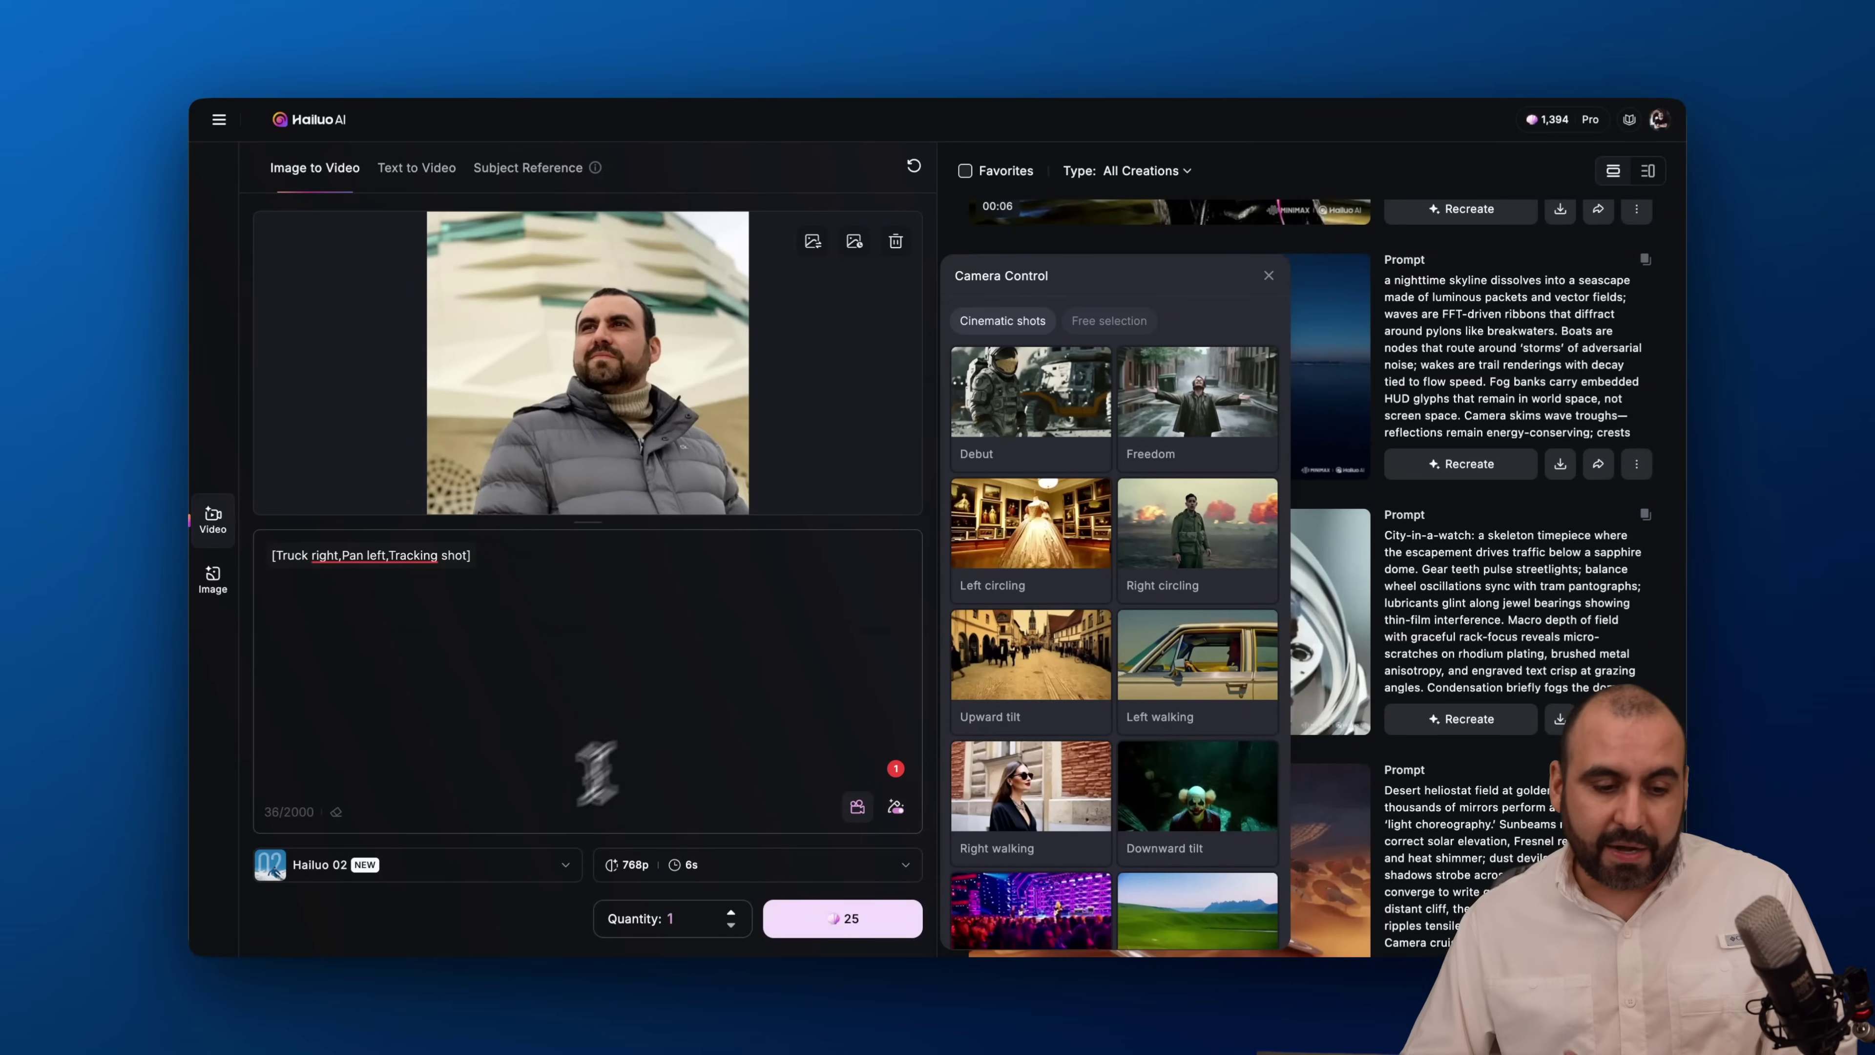
Look over the available models, set the resolution to 1080p, and generate the six-second portrait video with Hailuo 02
left_click(490, 881)
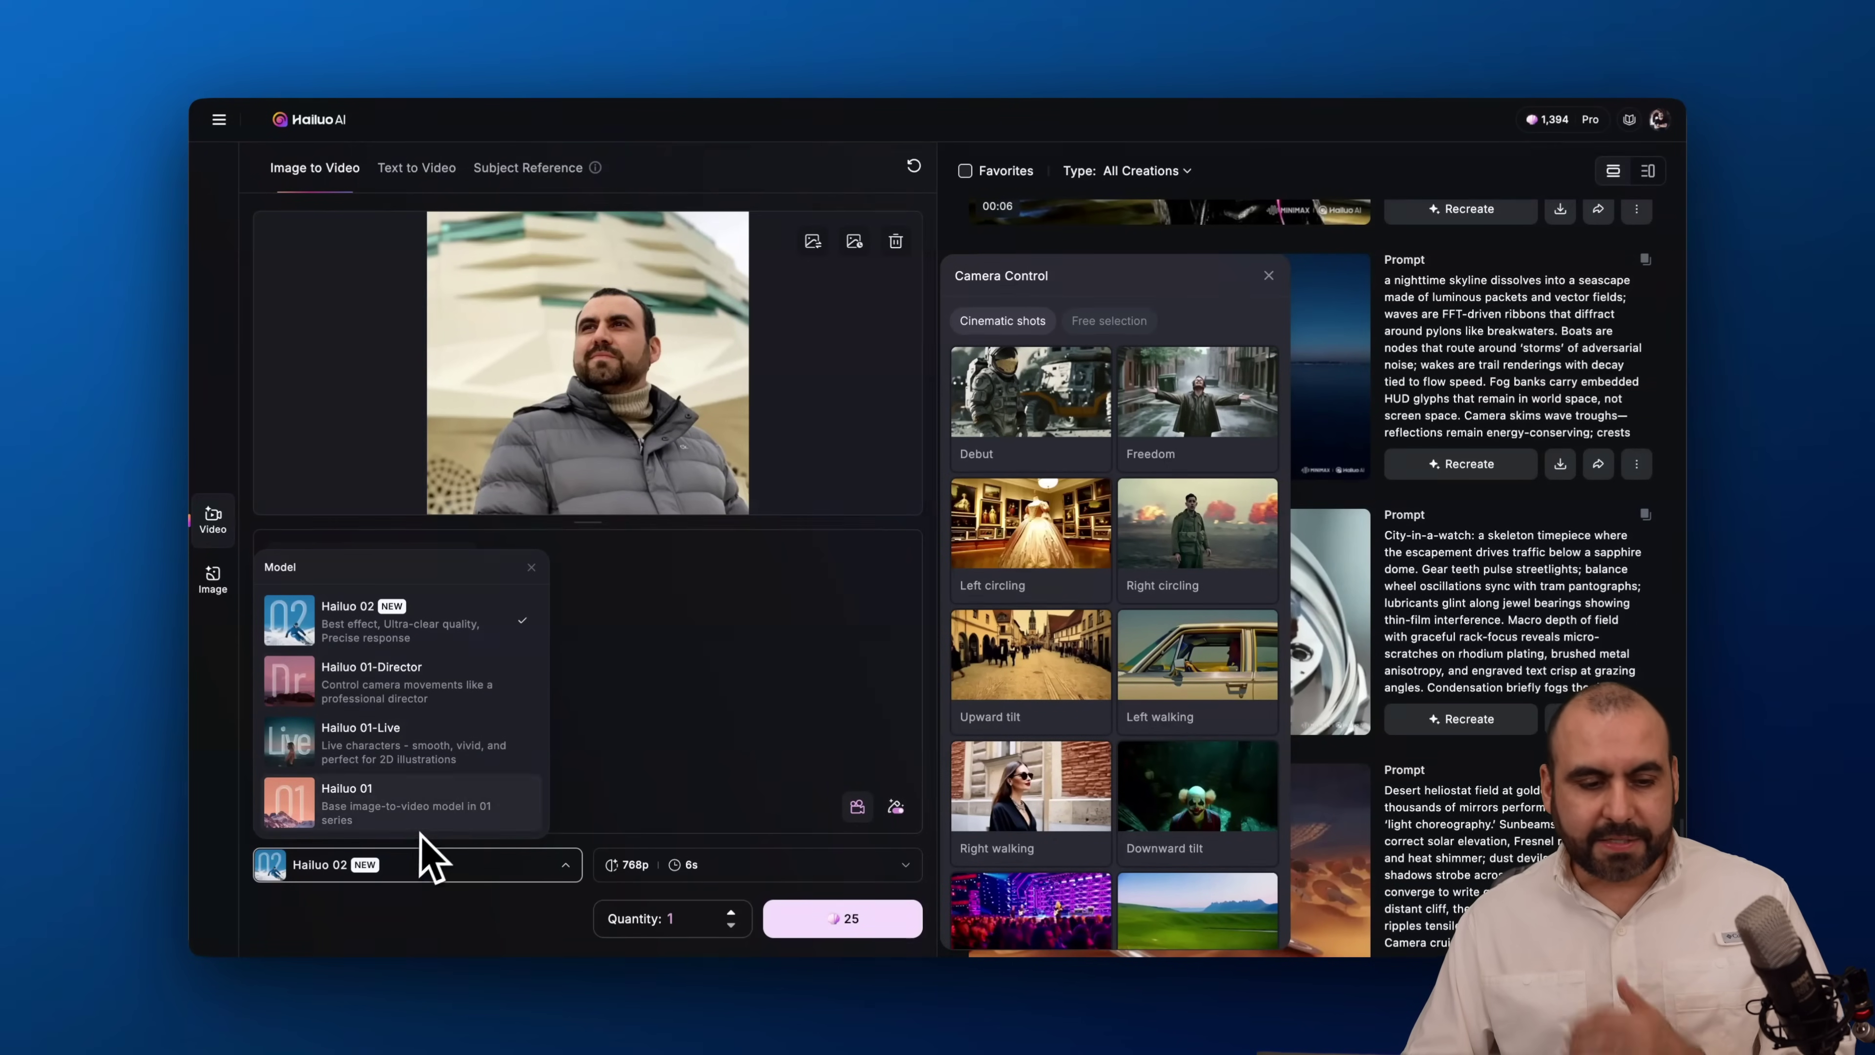
left_click(628, 682)
left_click(762, 868)
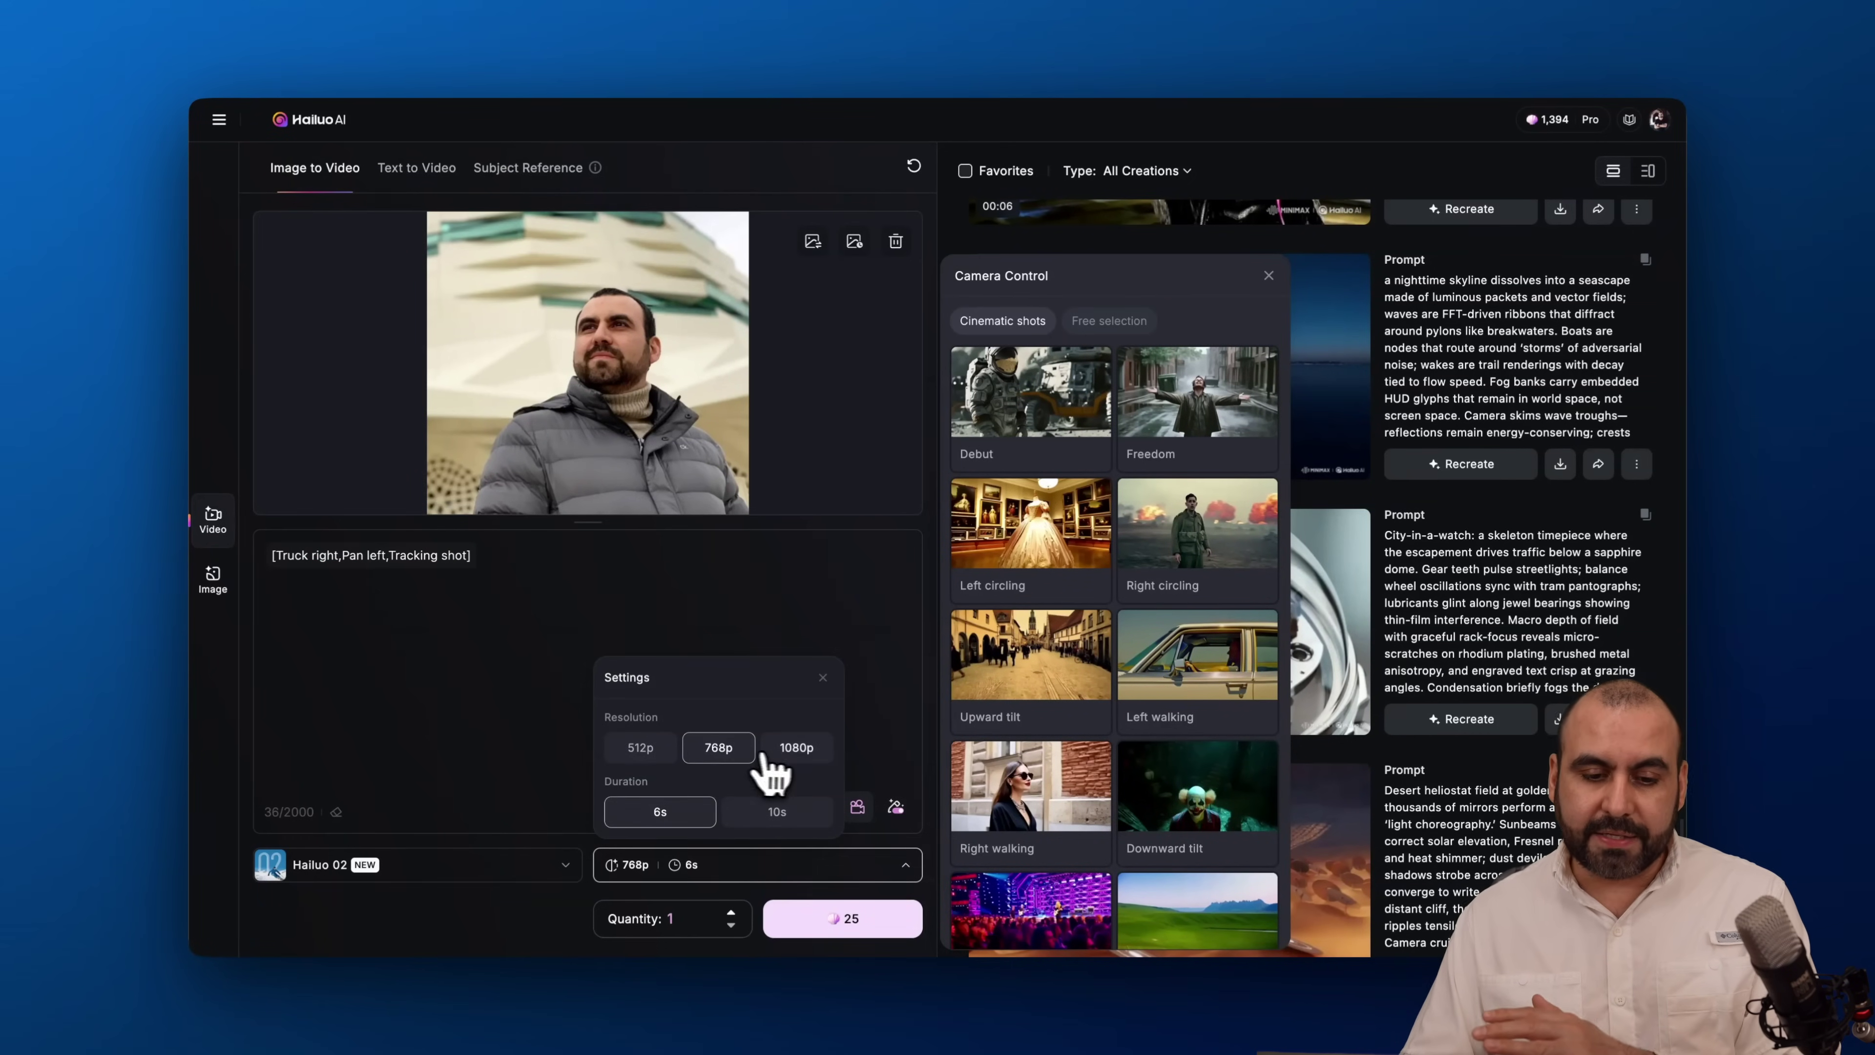
left_click(795, 747)
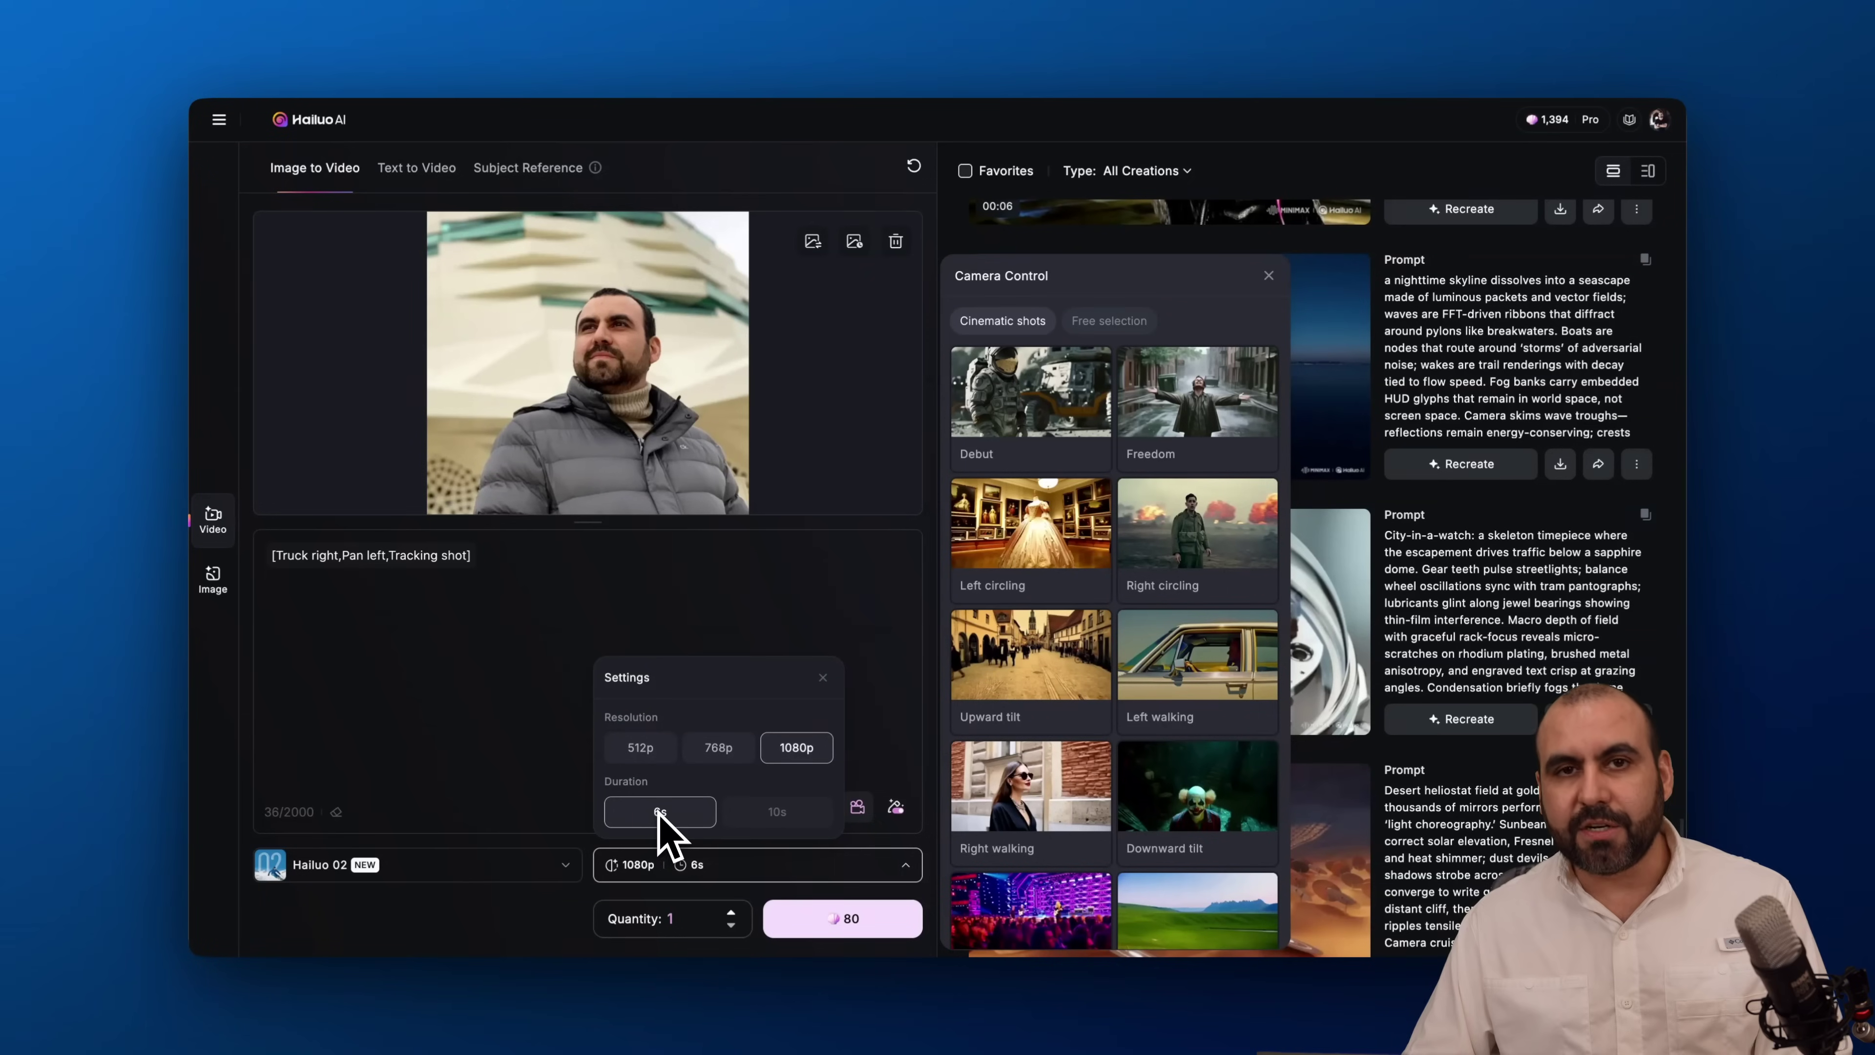
left_click(793, 918)
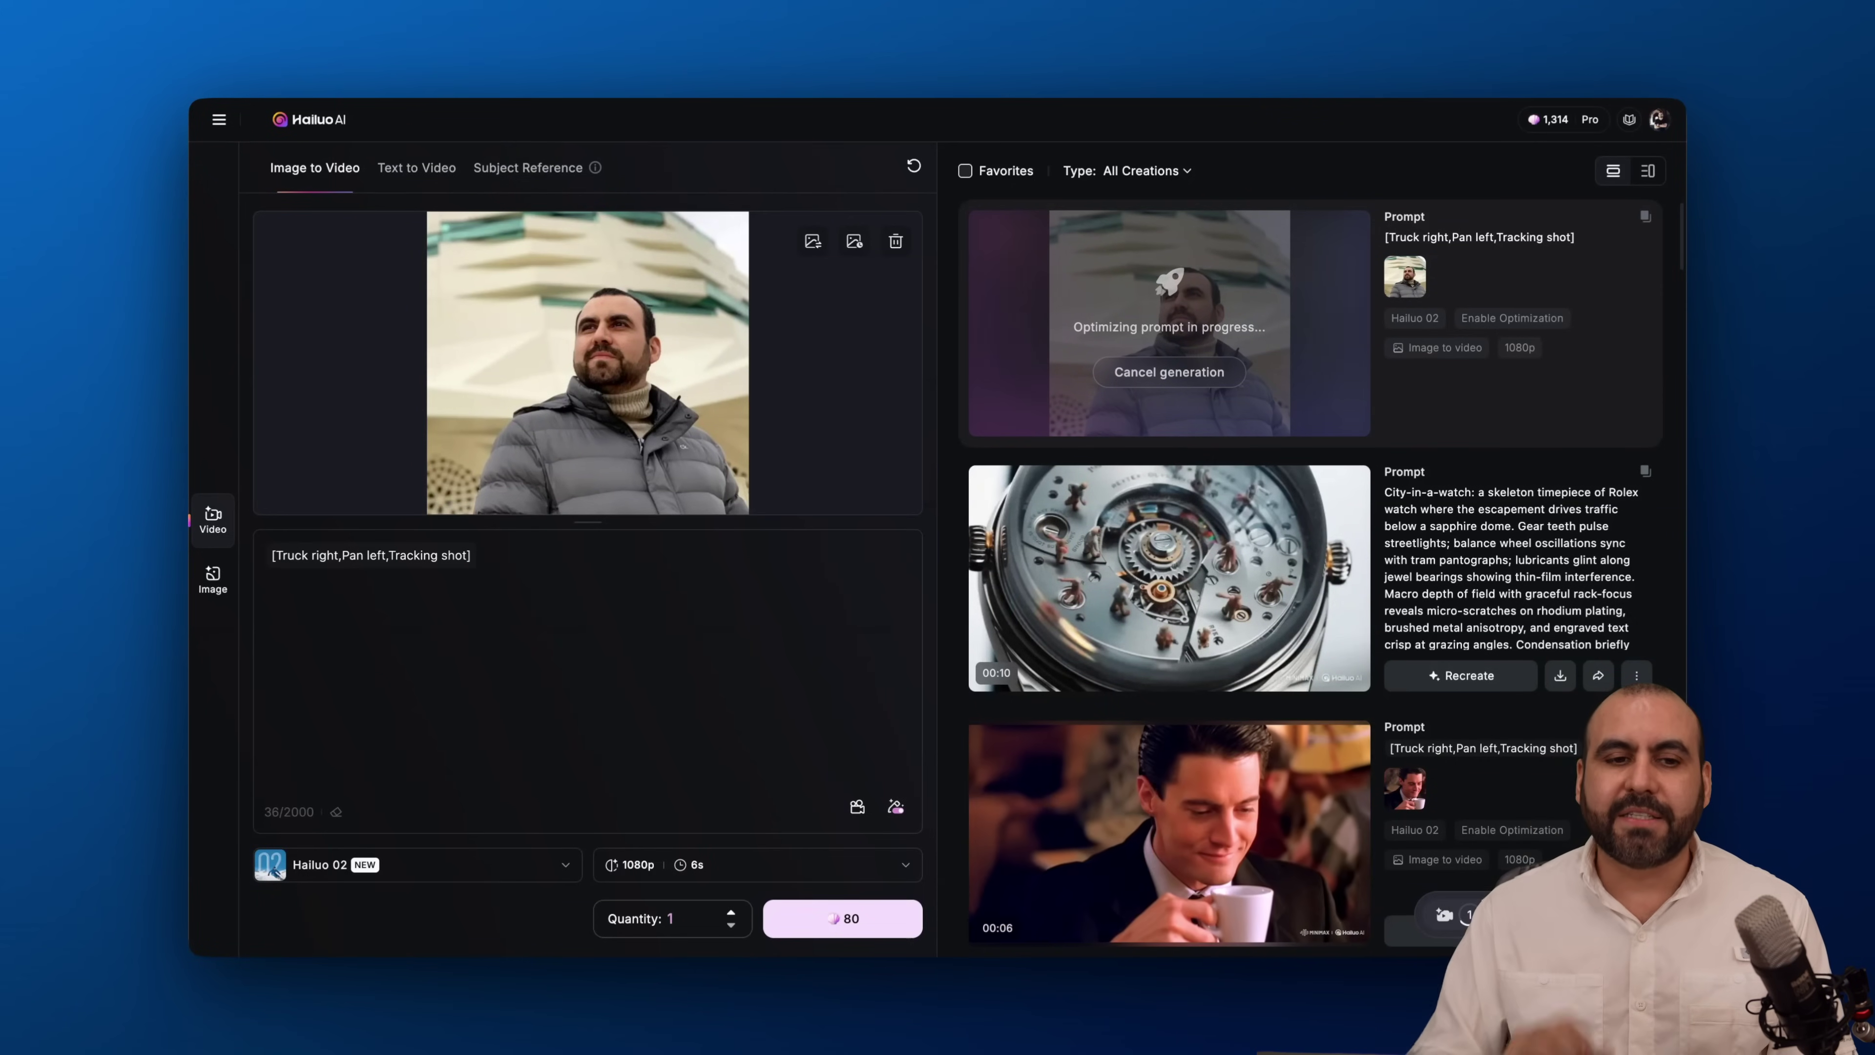
Copy the Rolex city-in-a-watch prompt from the existing creation into a new text-to-video prompt
left_click(431, 172)
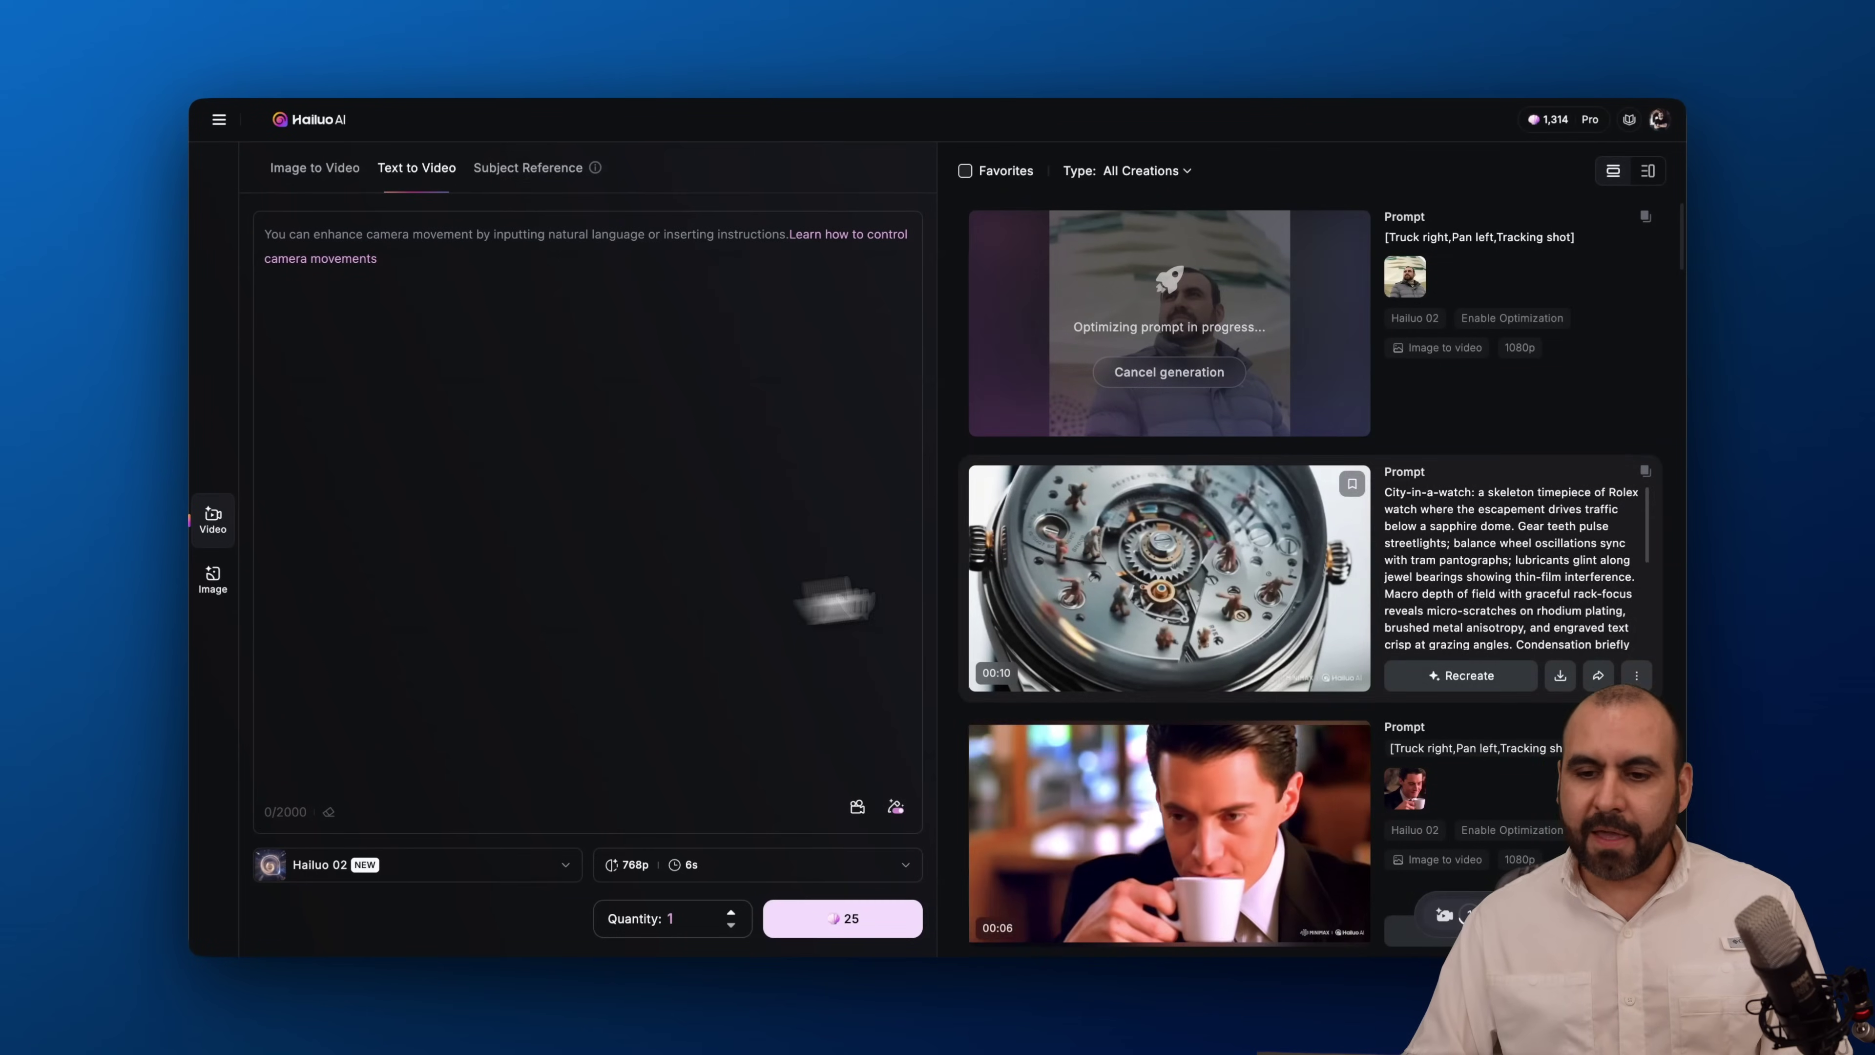
triple_click(1517, 585)
key("super+c")
left_click(385, 240)
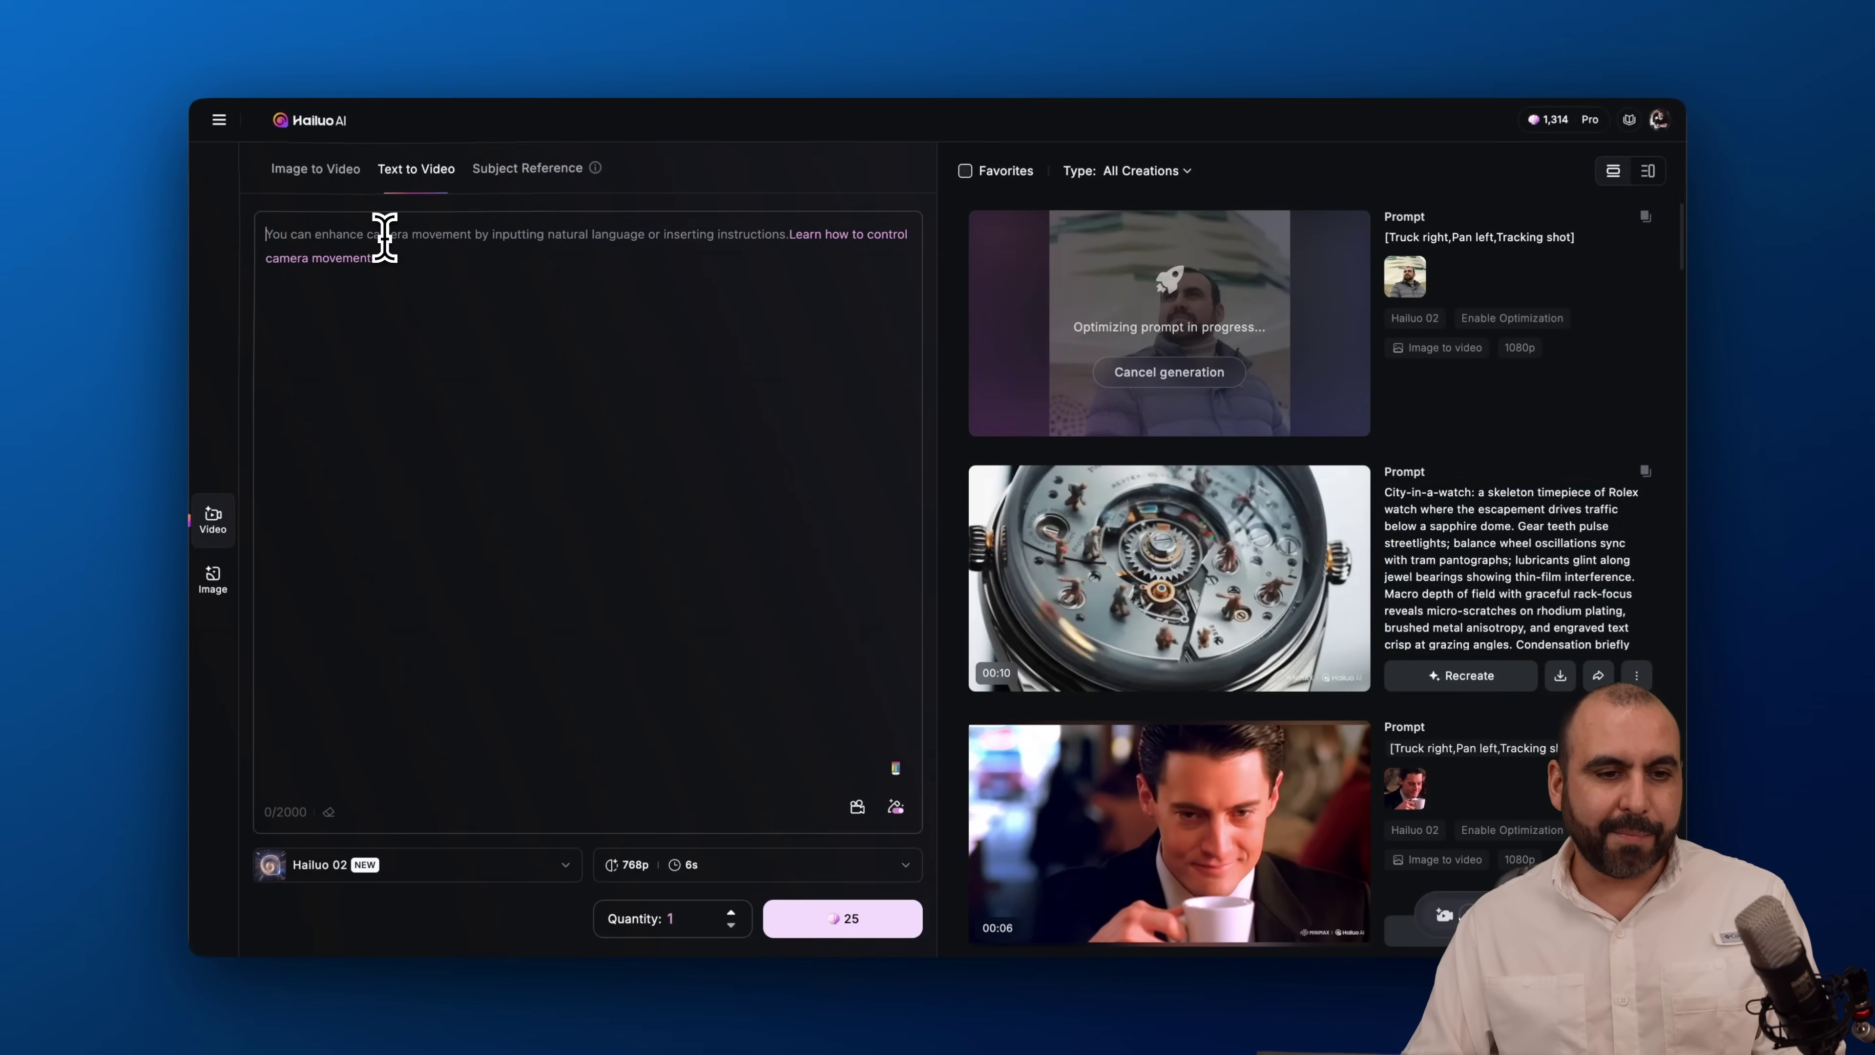
key("super+v")
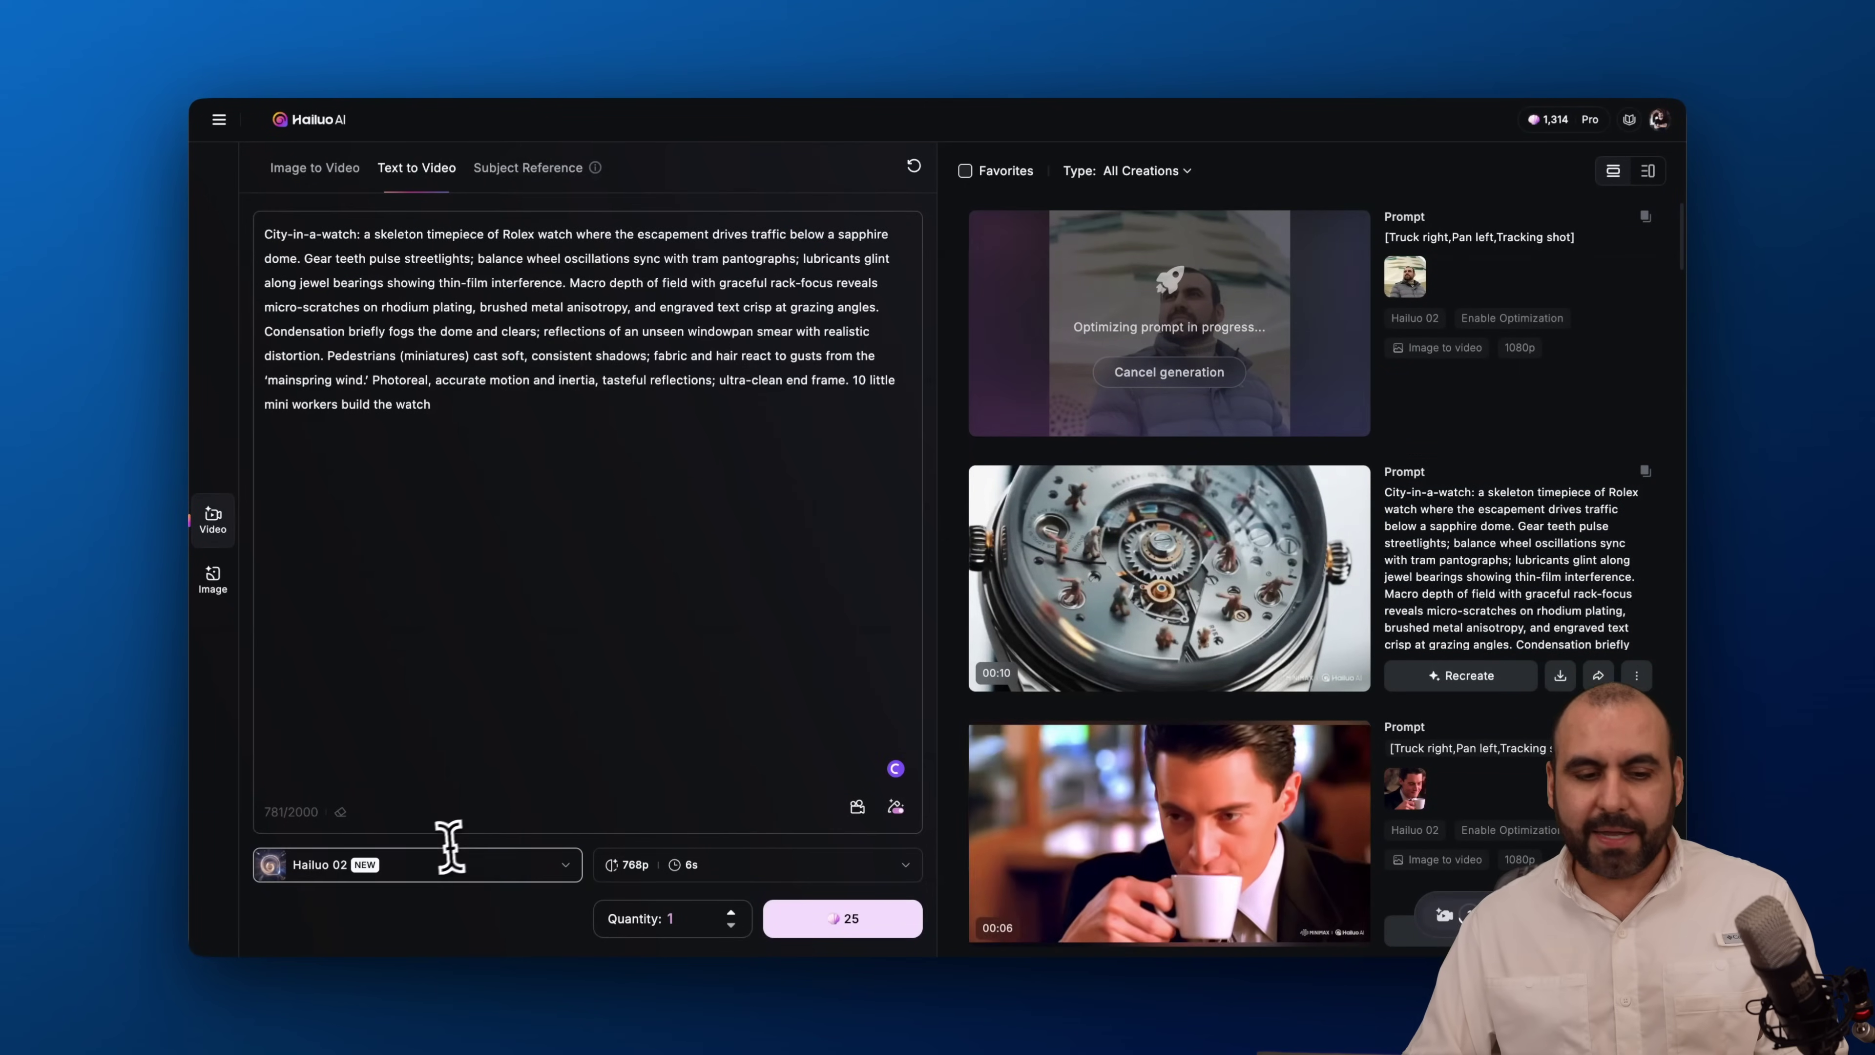
Set the text-to-video duration to 10s at 768p and generate the city-in-a-watch video
left_click(697, 868)
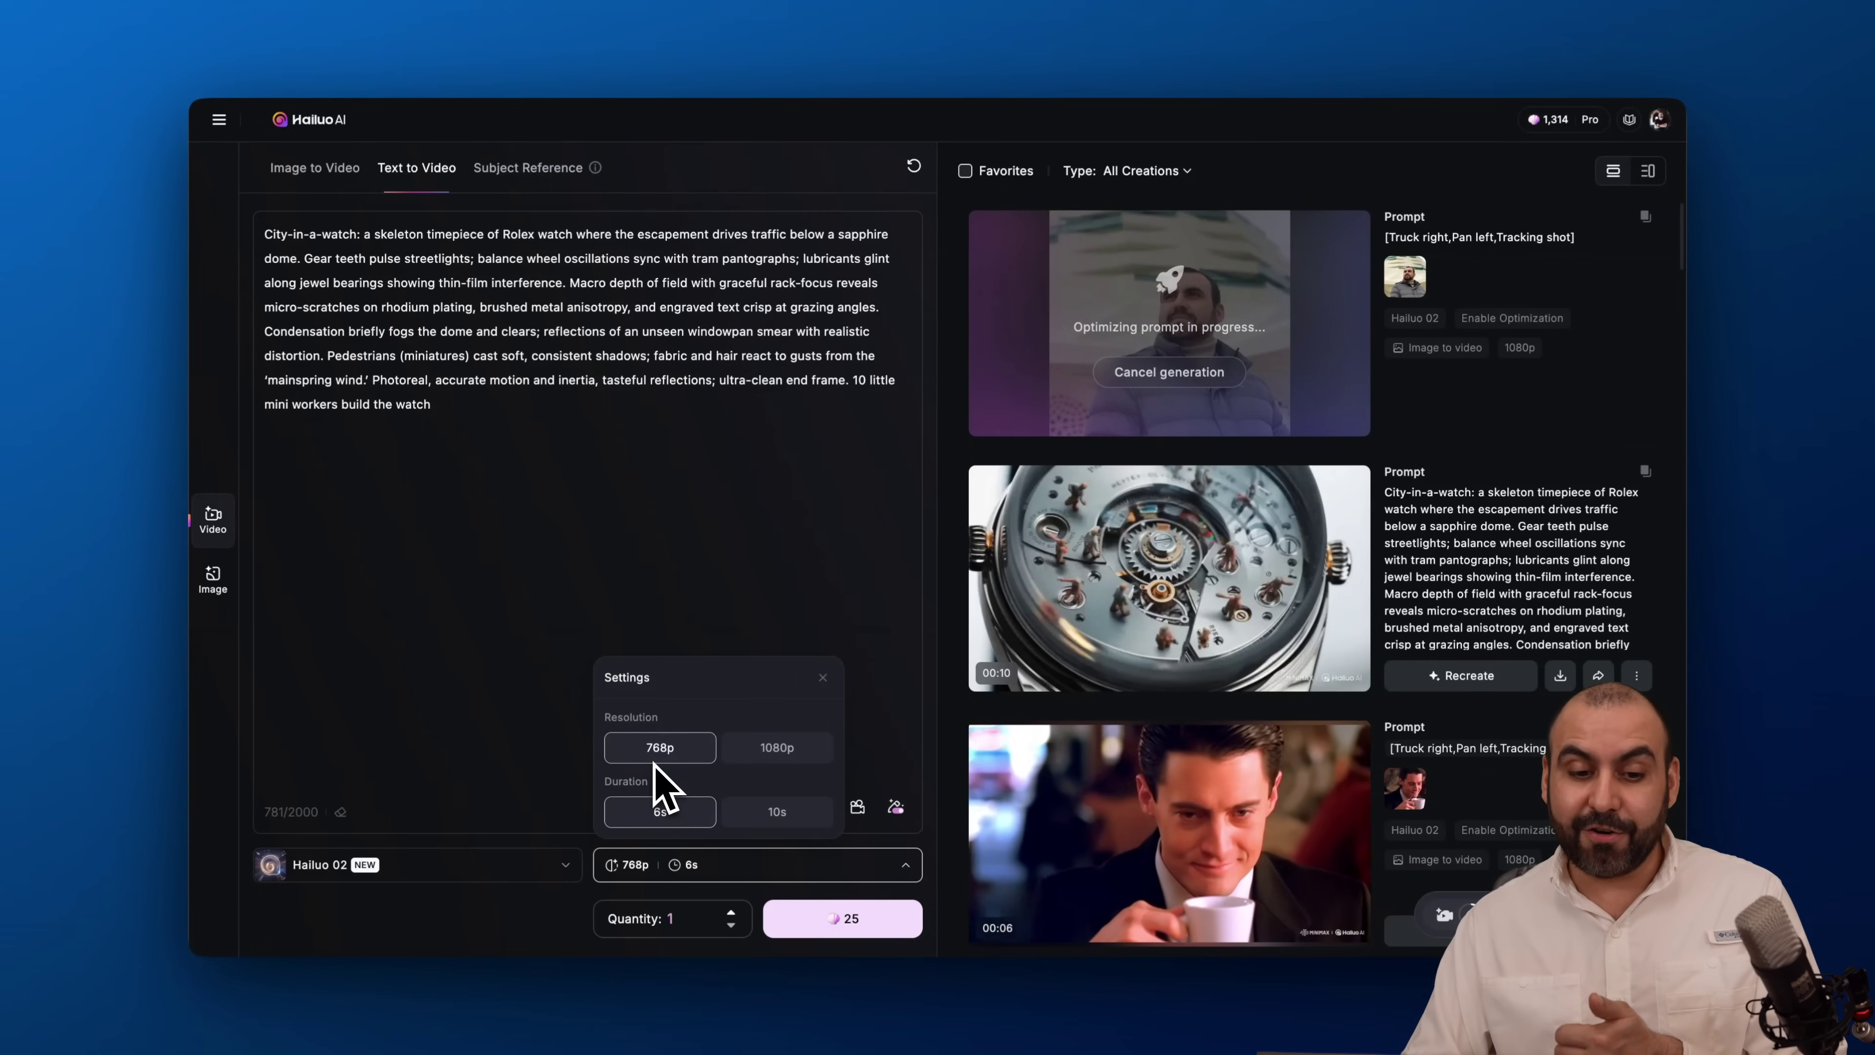
left_click(770, 821)
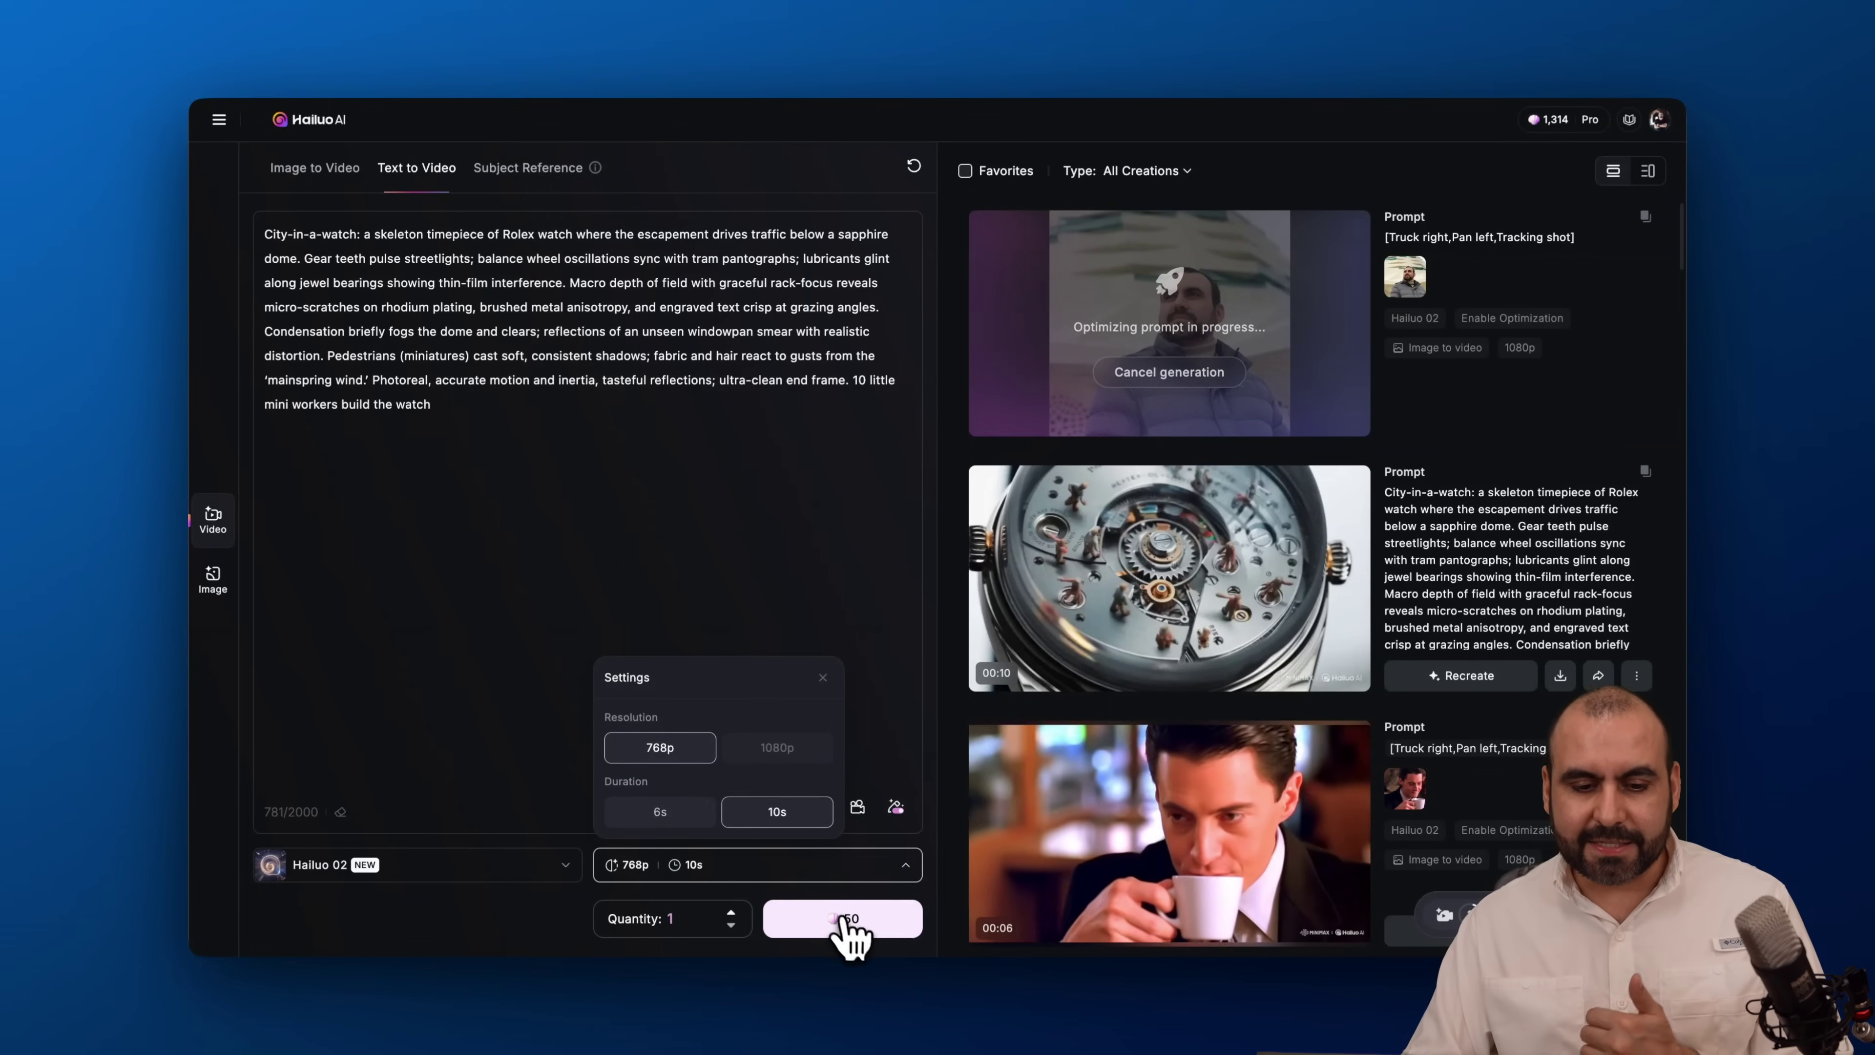
left_click(845, 932)
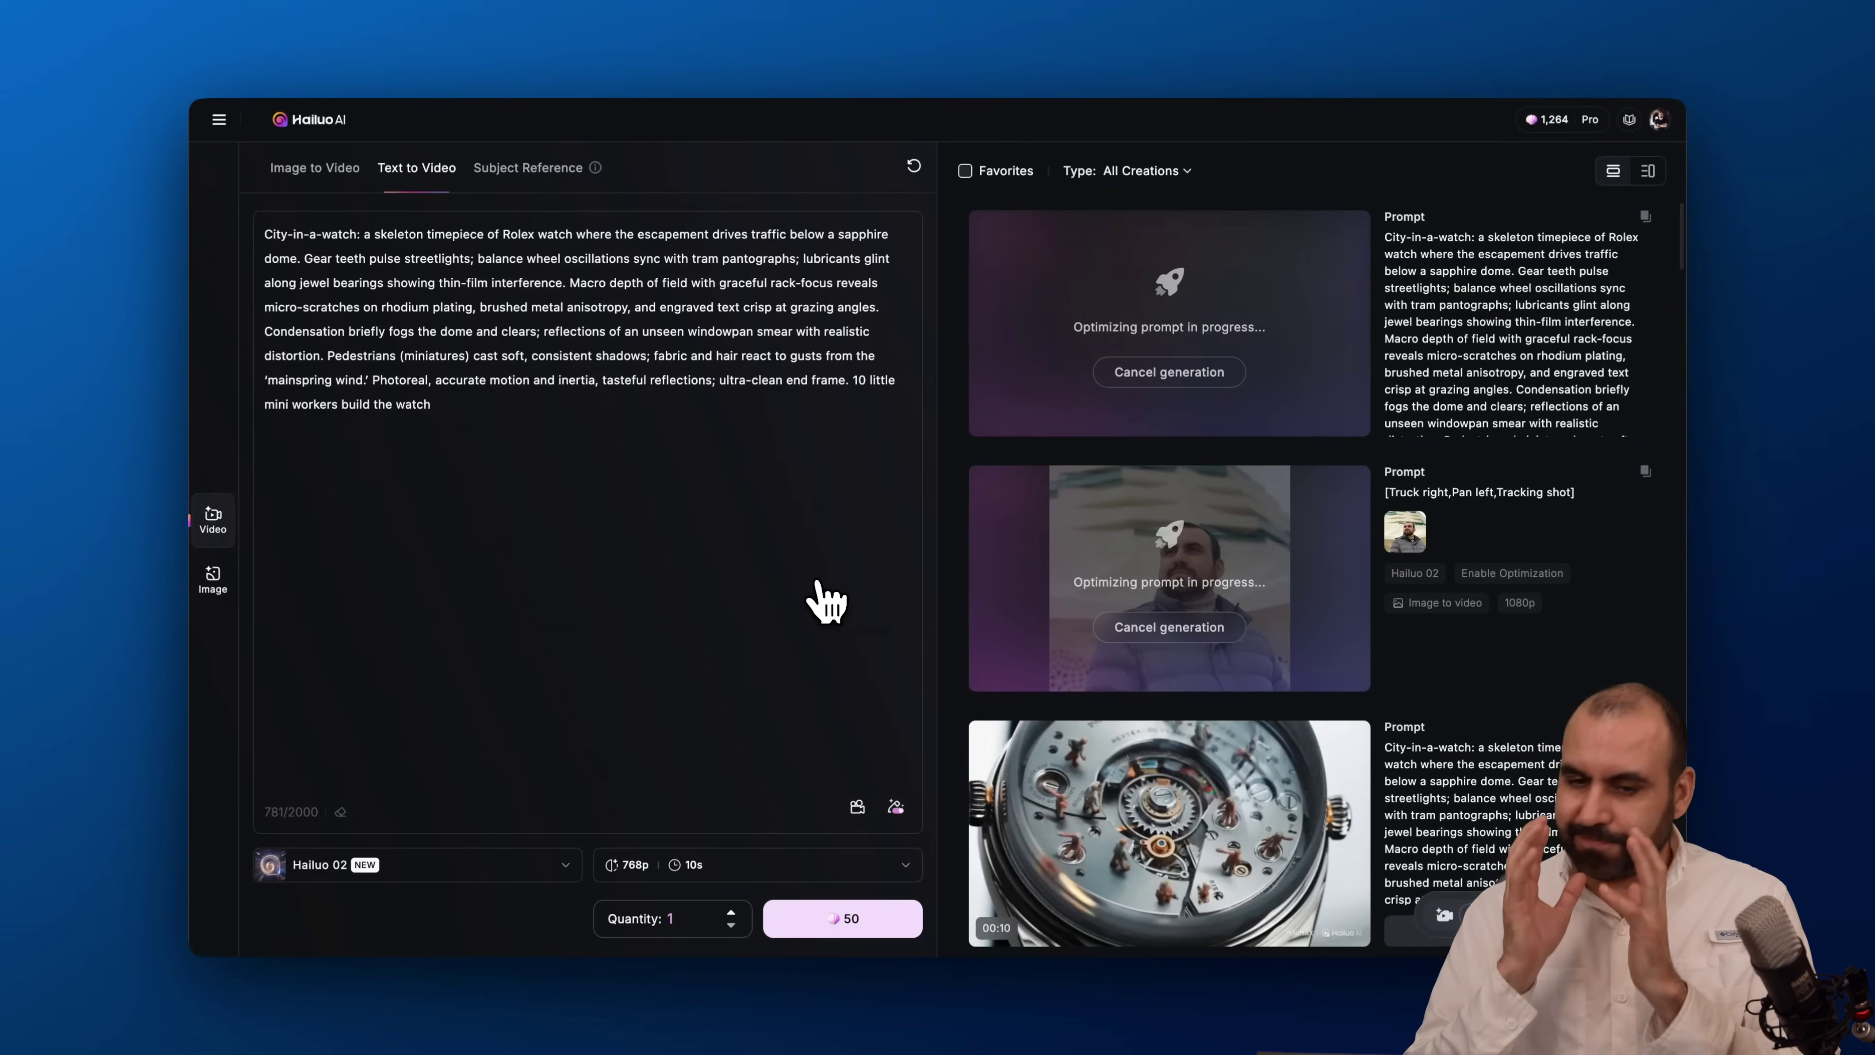
Switch to Subject Reference video generation and accept its terms of use
left_click(527, 169)
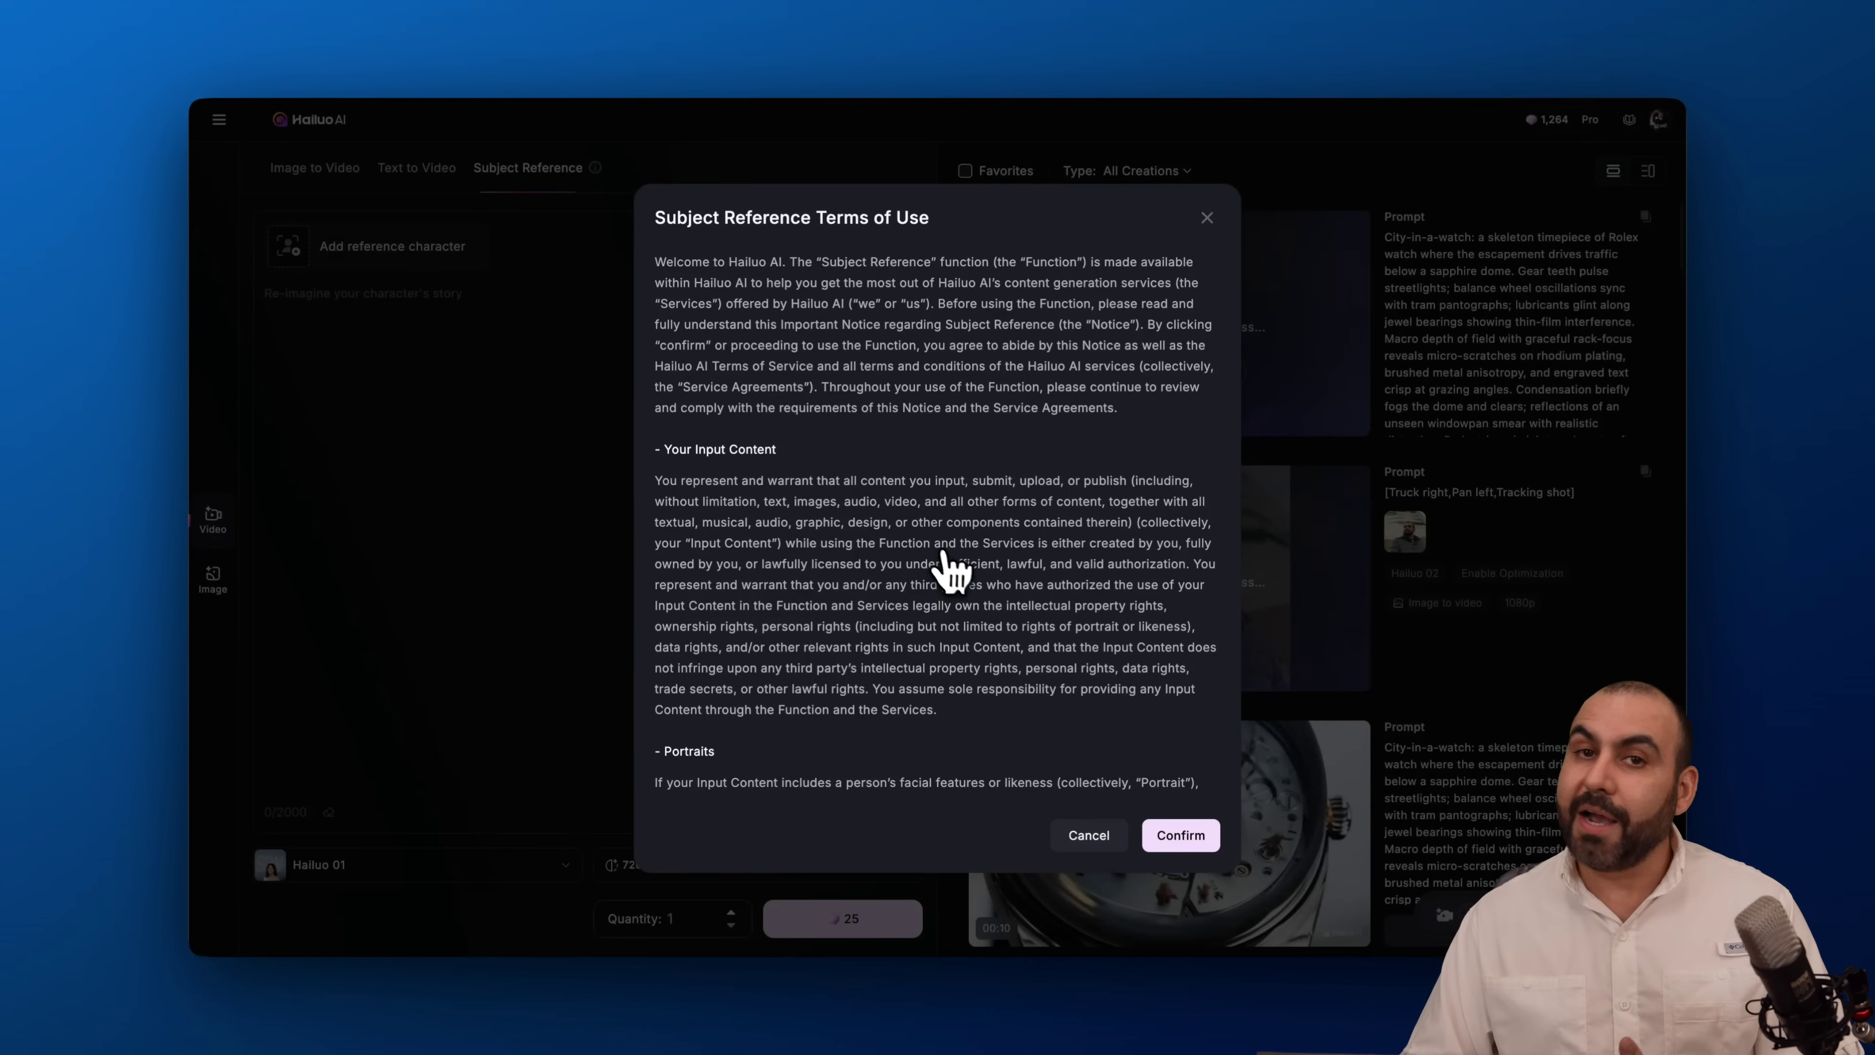
left_click(1180, 835)
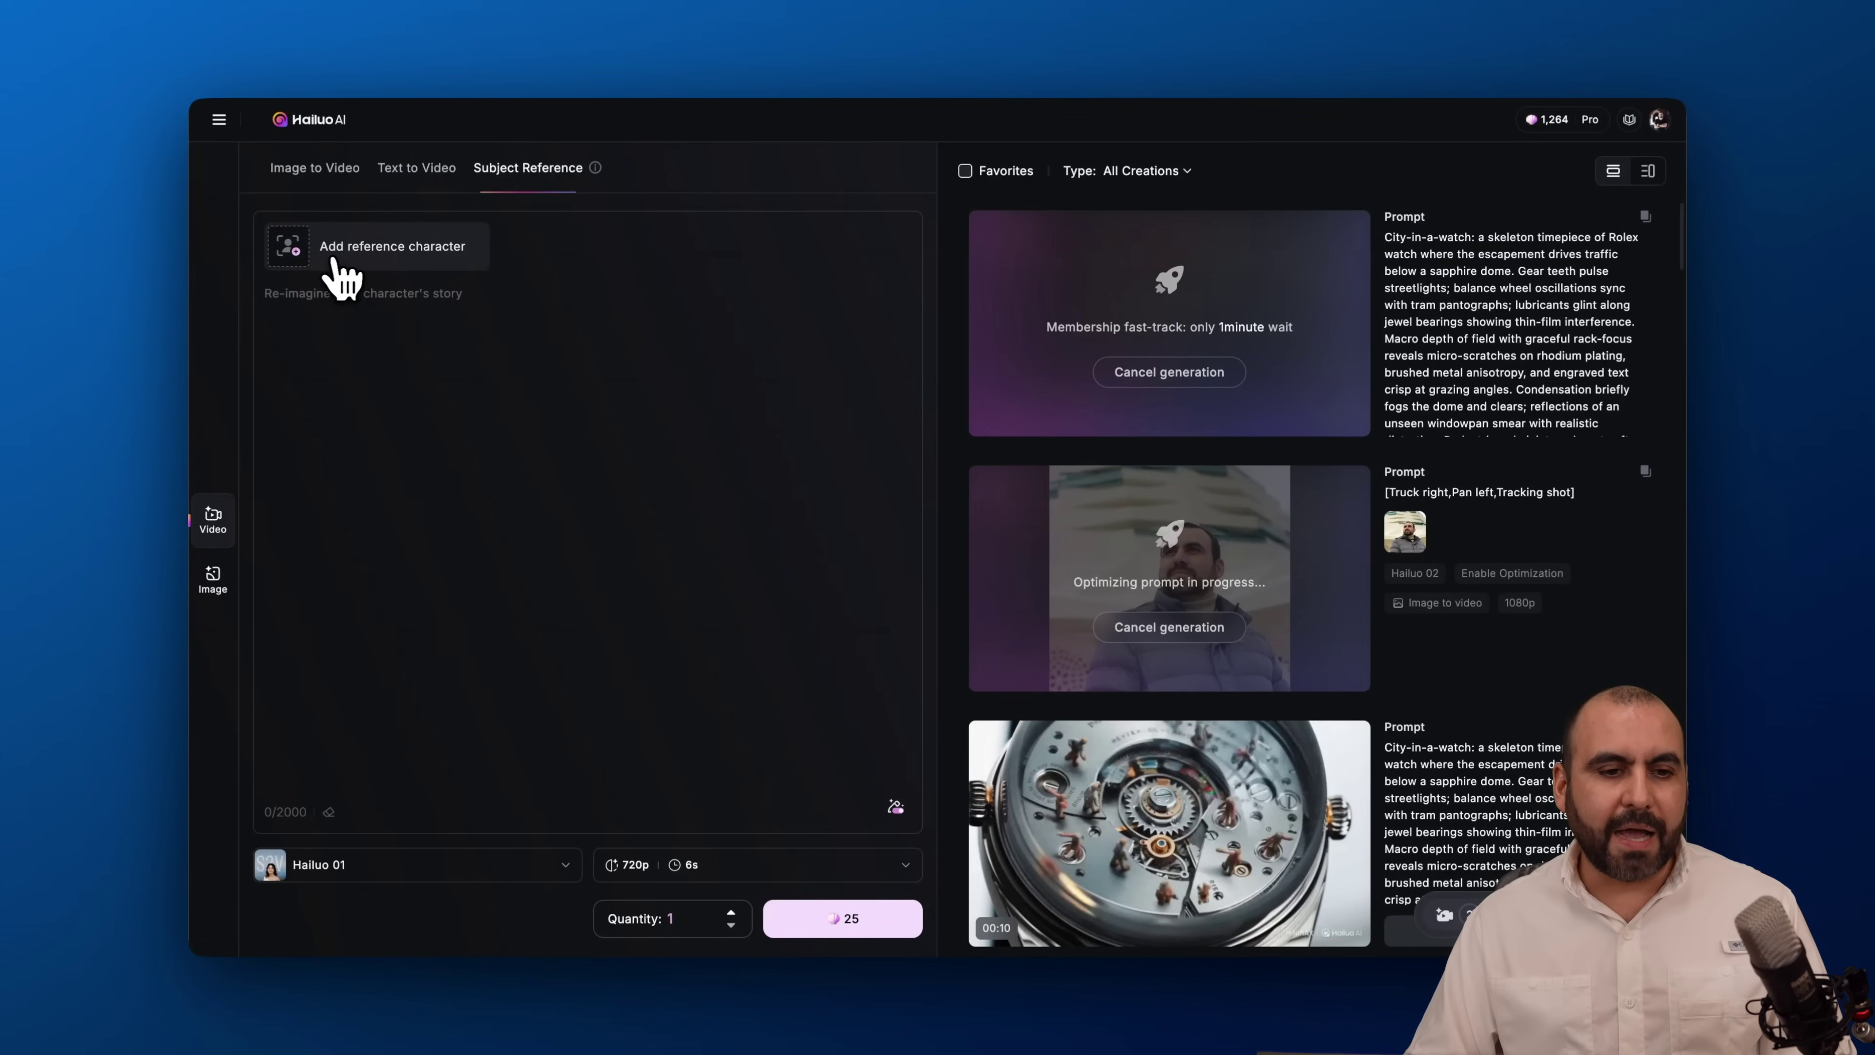
Add the saved face as the reference character and generate a video from the near-future story prompt about HILU
left_click(294, 255)
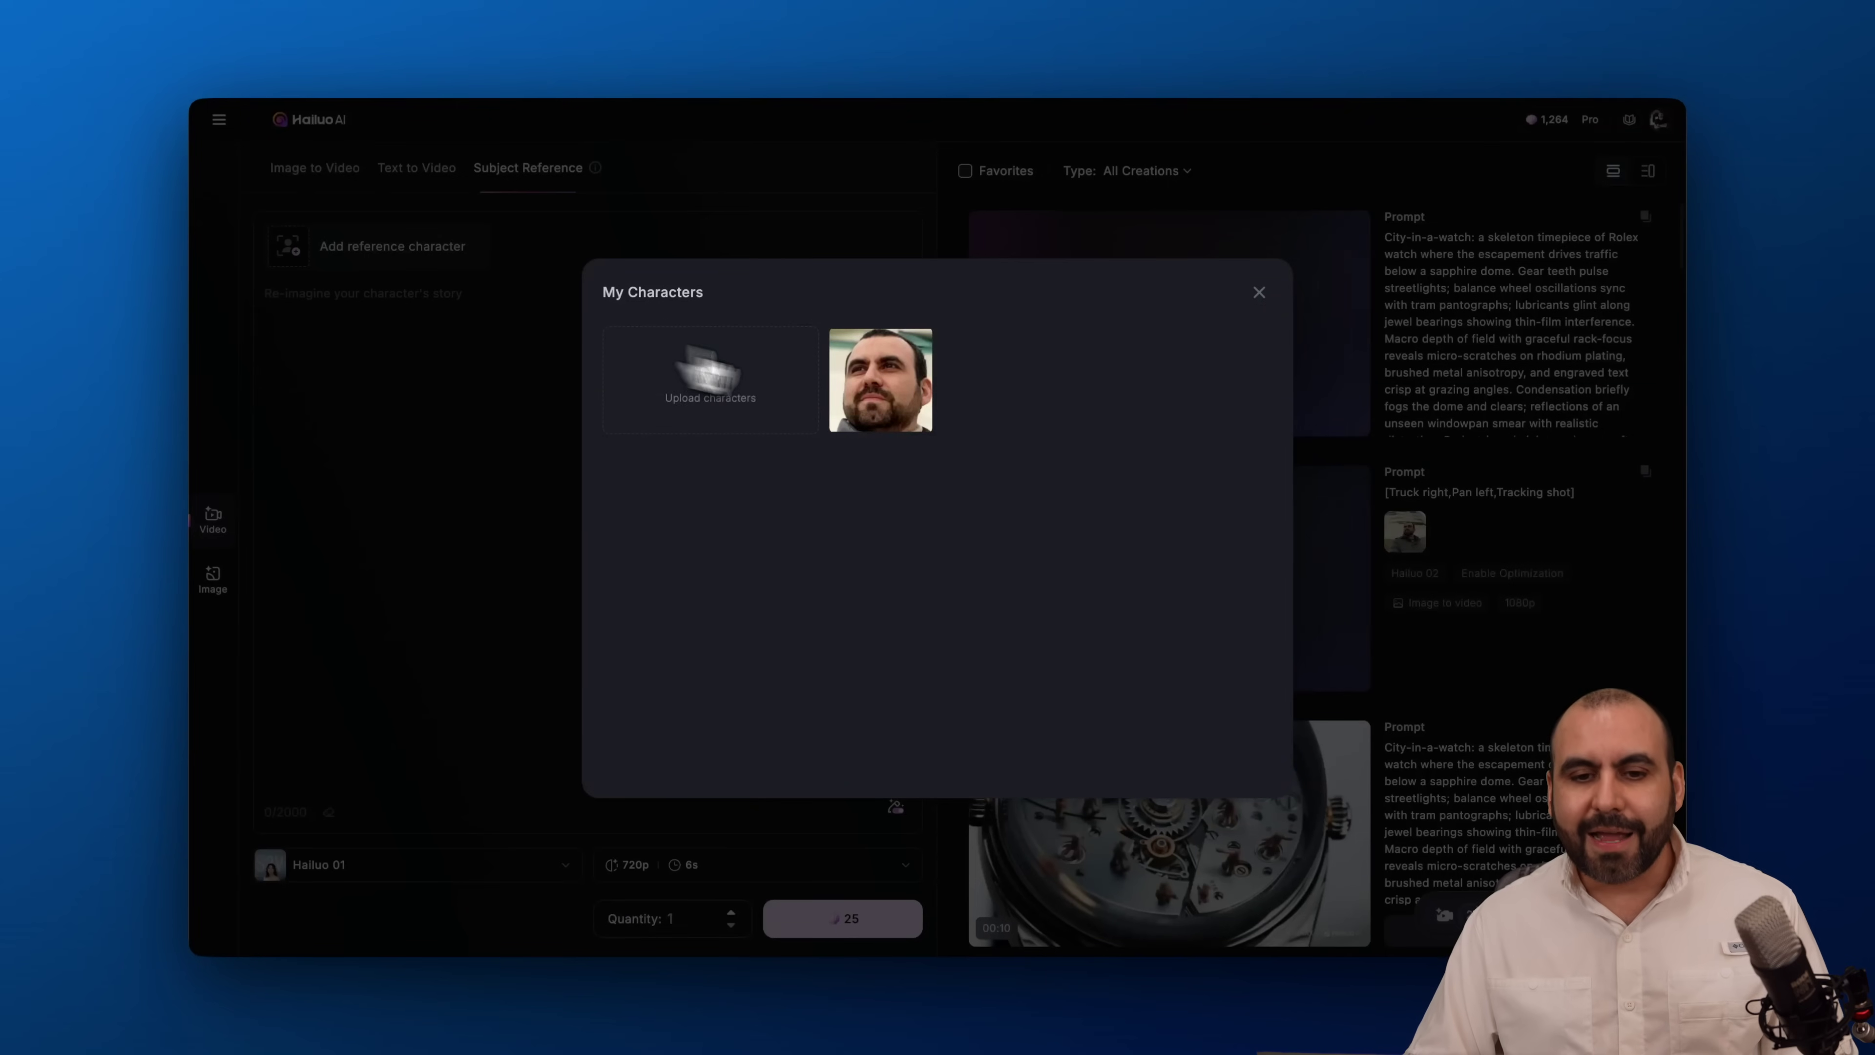
left_click(868, 386)
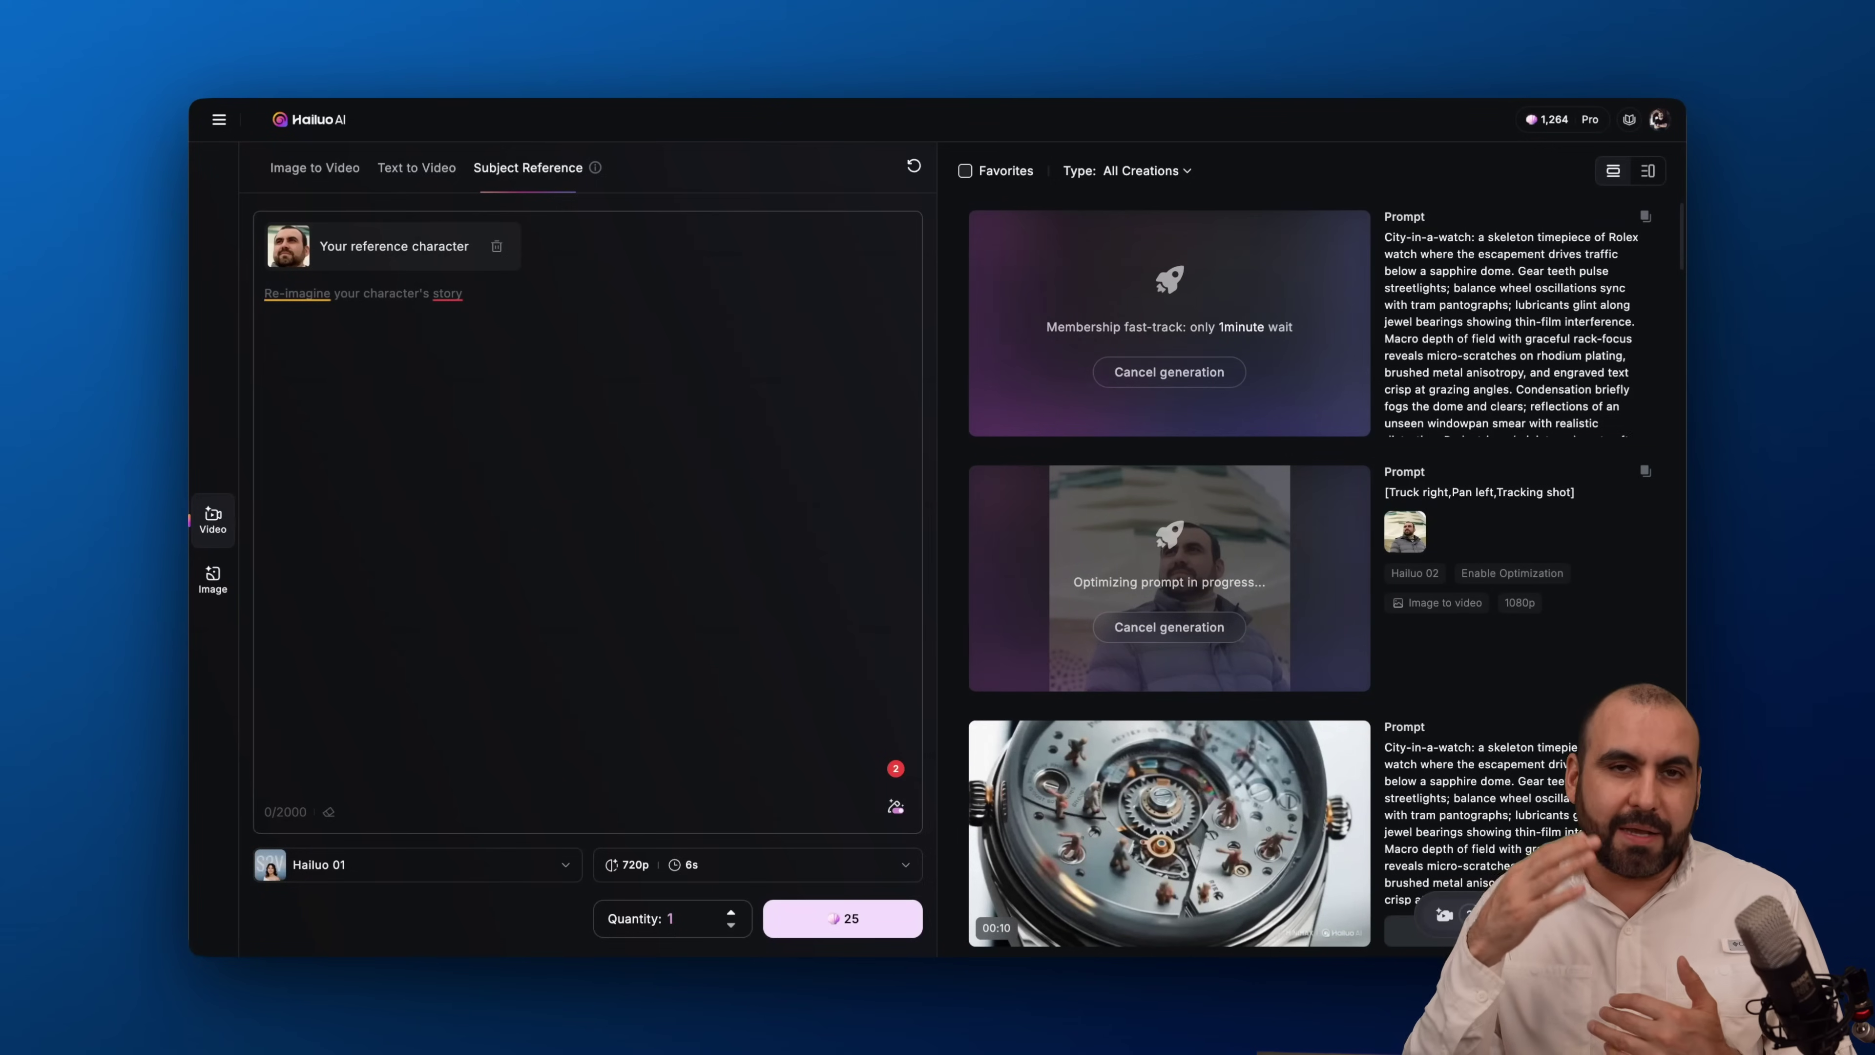
type("Write a near-future story about a person named HILU. The world is on the edge of a major shift—technology, climate, or society has changed in ways that feel both promising and dangerous. HILU is at the center of it: someone ordinary (a mechanic, teacher, coder, farmer, etc.) who unexpectedly becomes the link between everyday life and this new world. Show how HILU faces choices that could shape not just their own survival, but the direction of the future. Keep the focus tight on HILU’s personal journey—how they think, feel, and act—while the bigger world shifts around them.")
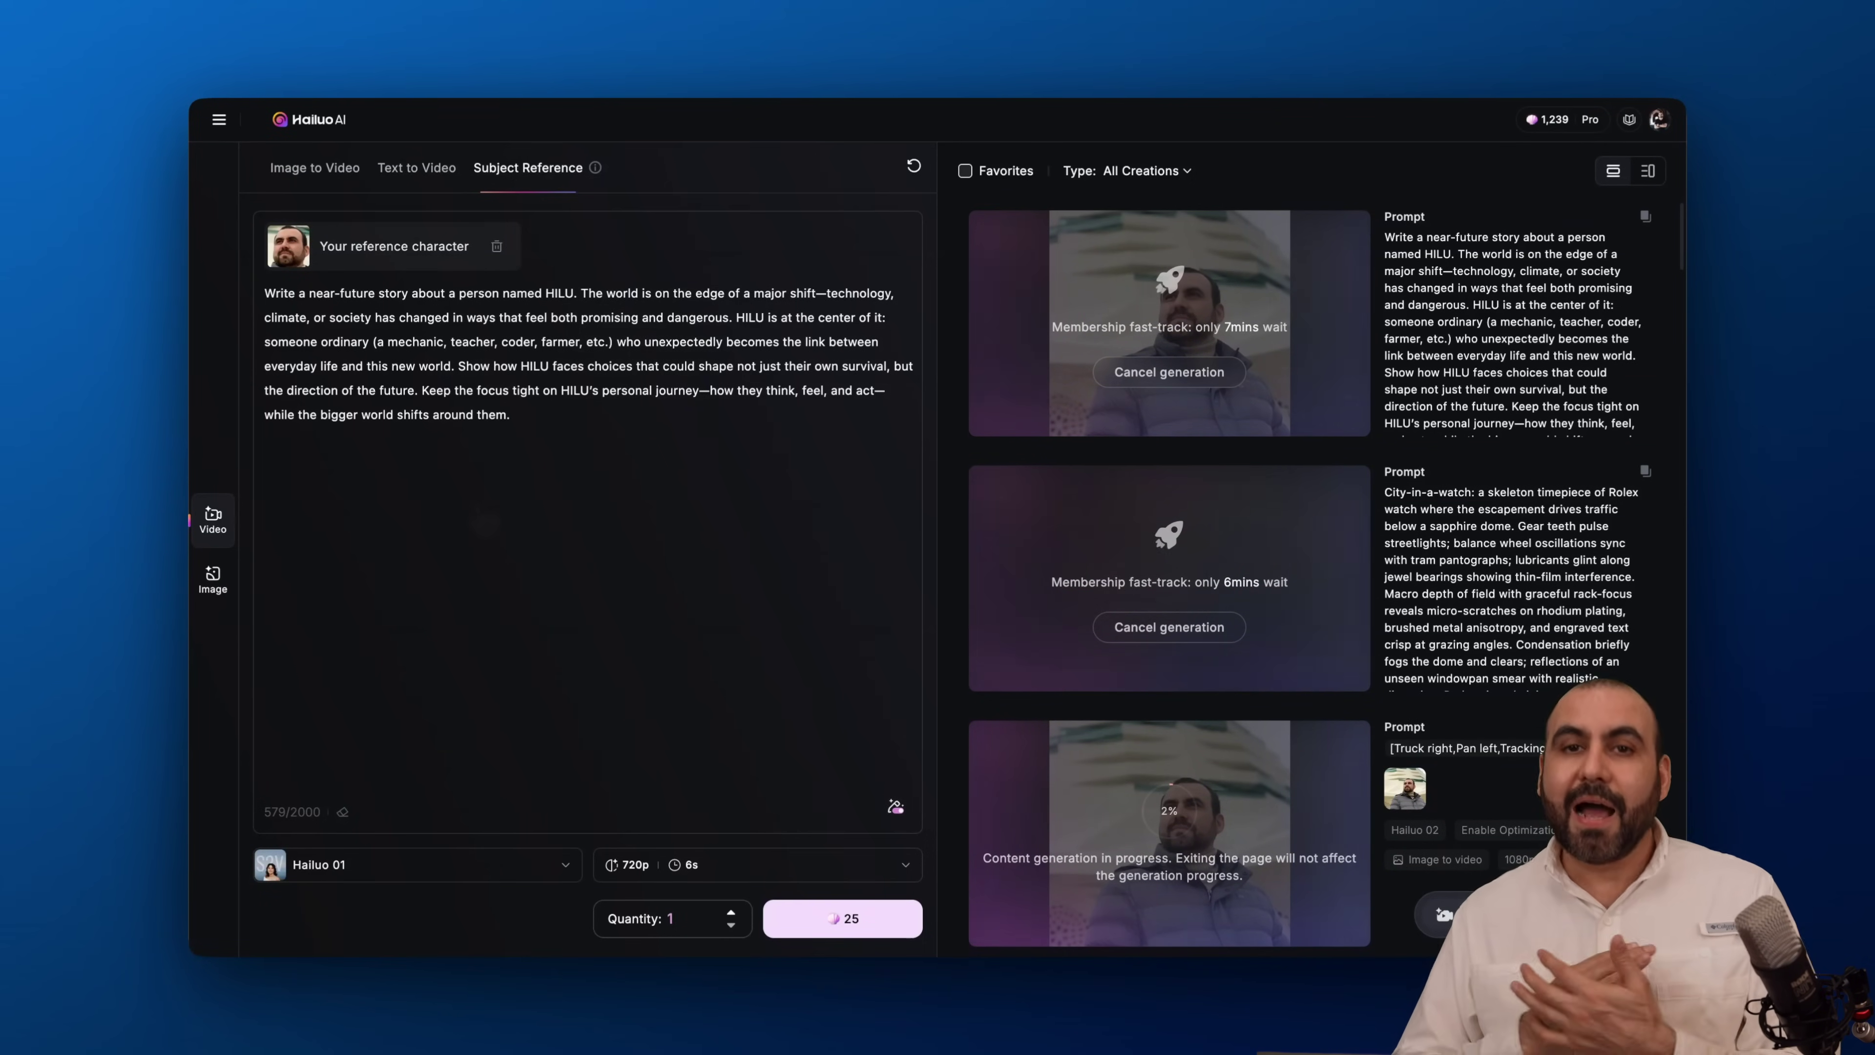
Switch to image generation and review its available models and aspect ratio options
left_click(213, 578)
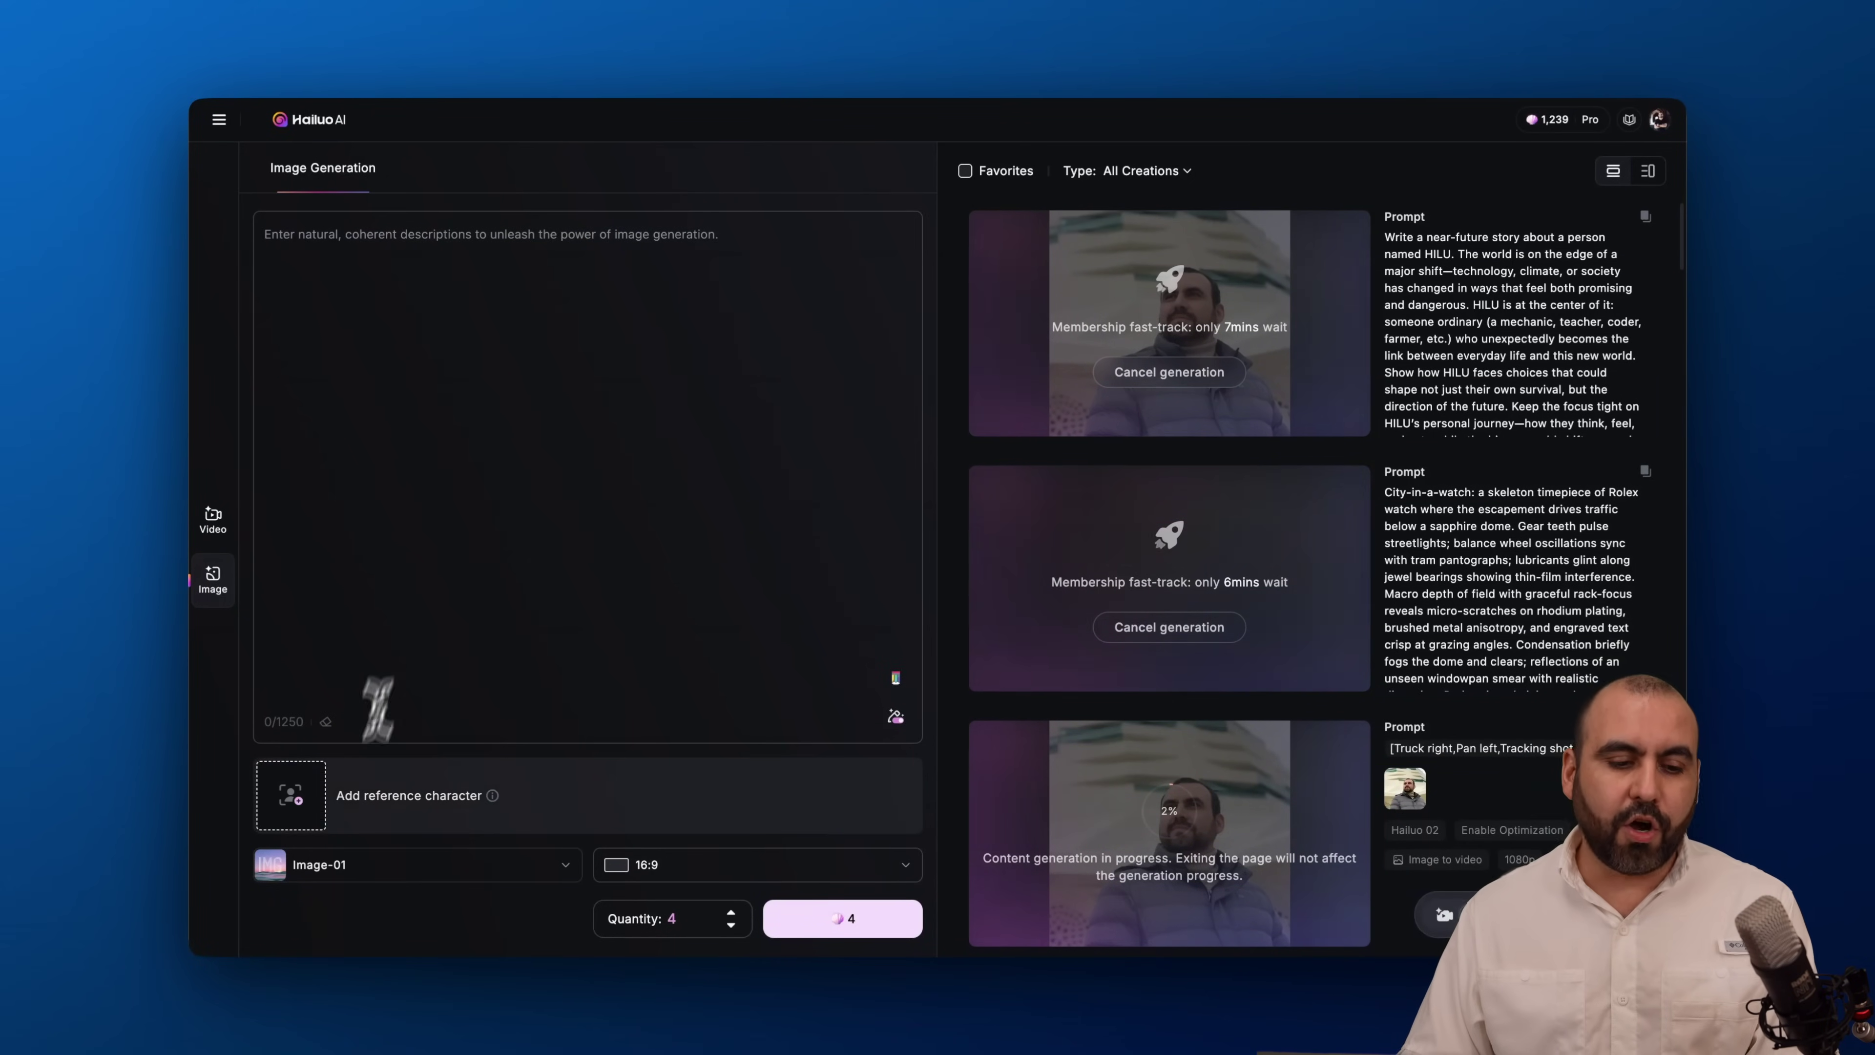
left_click(509, 873)
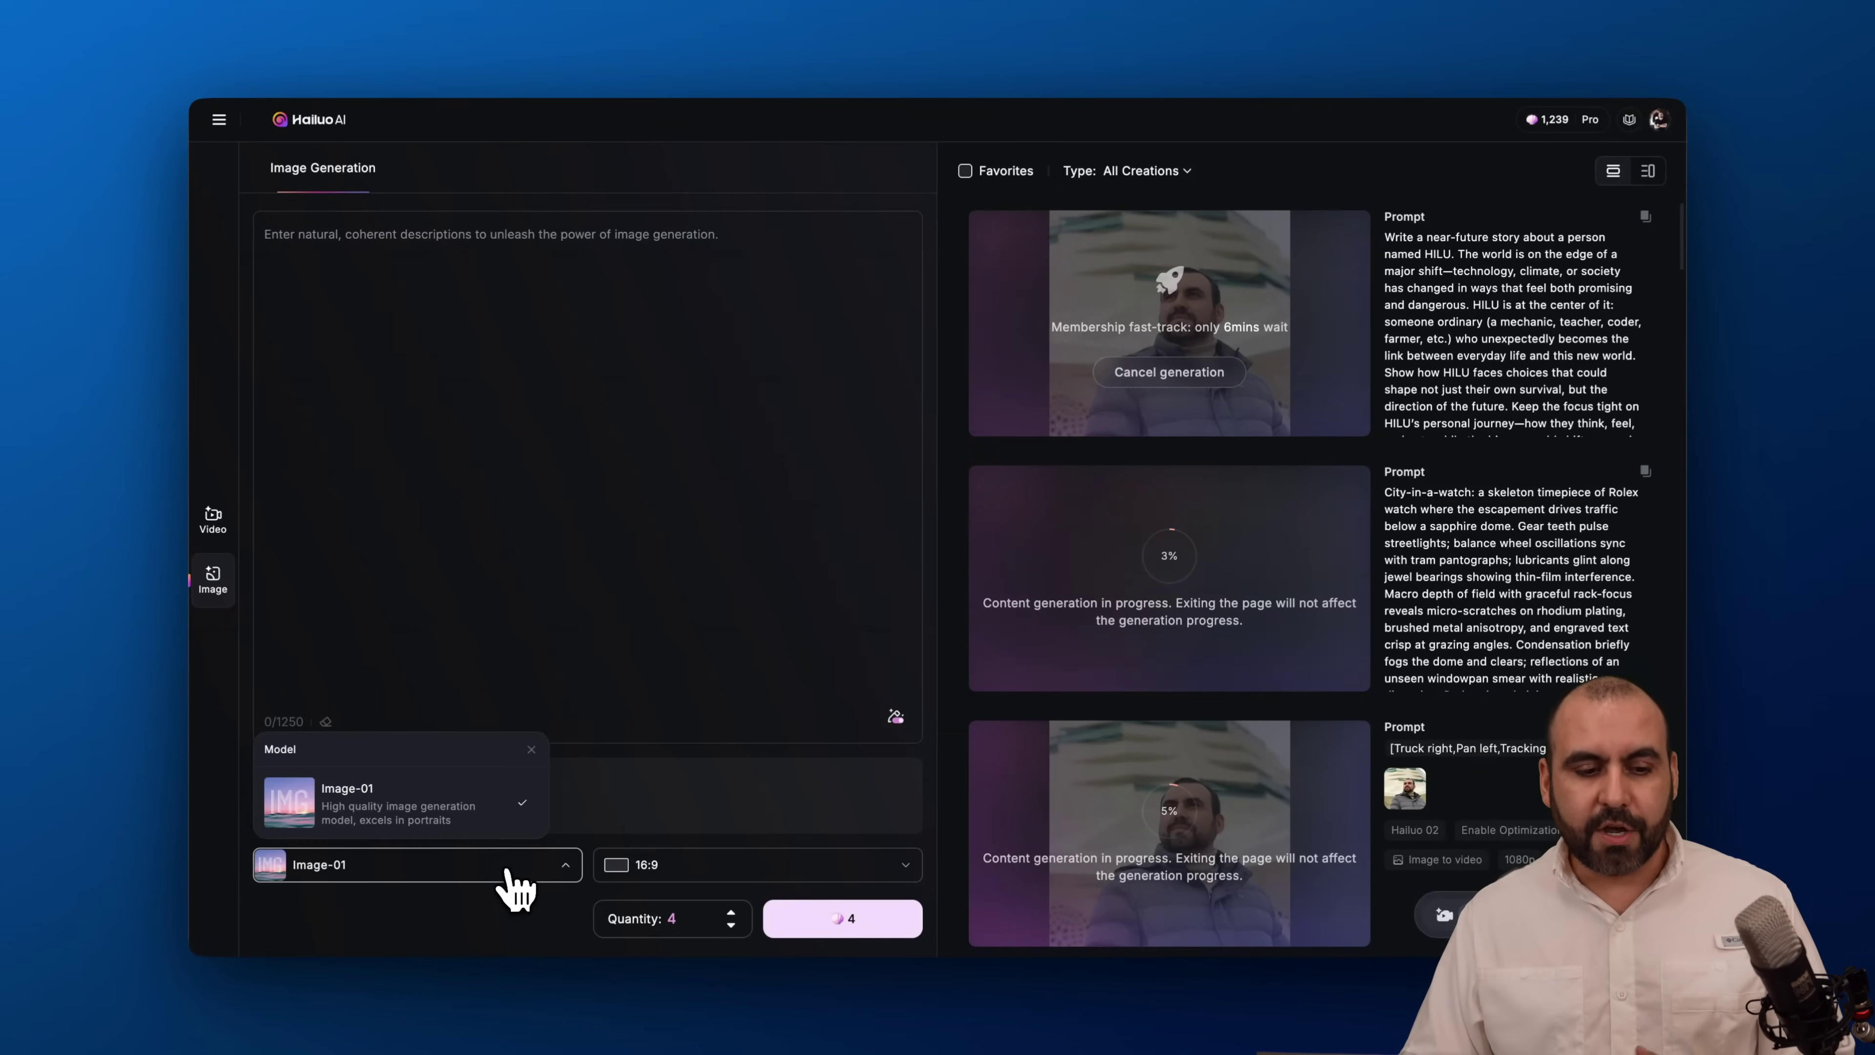
left_click(686, 872)
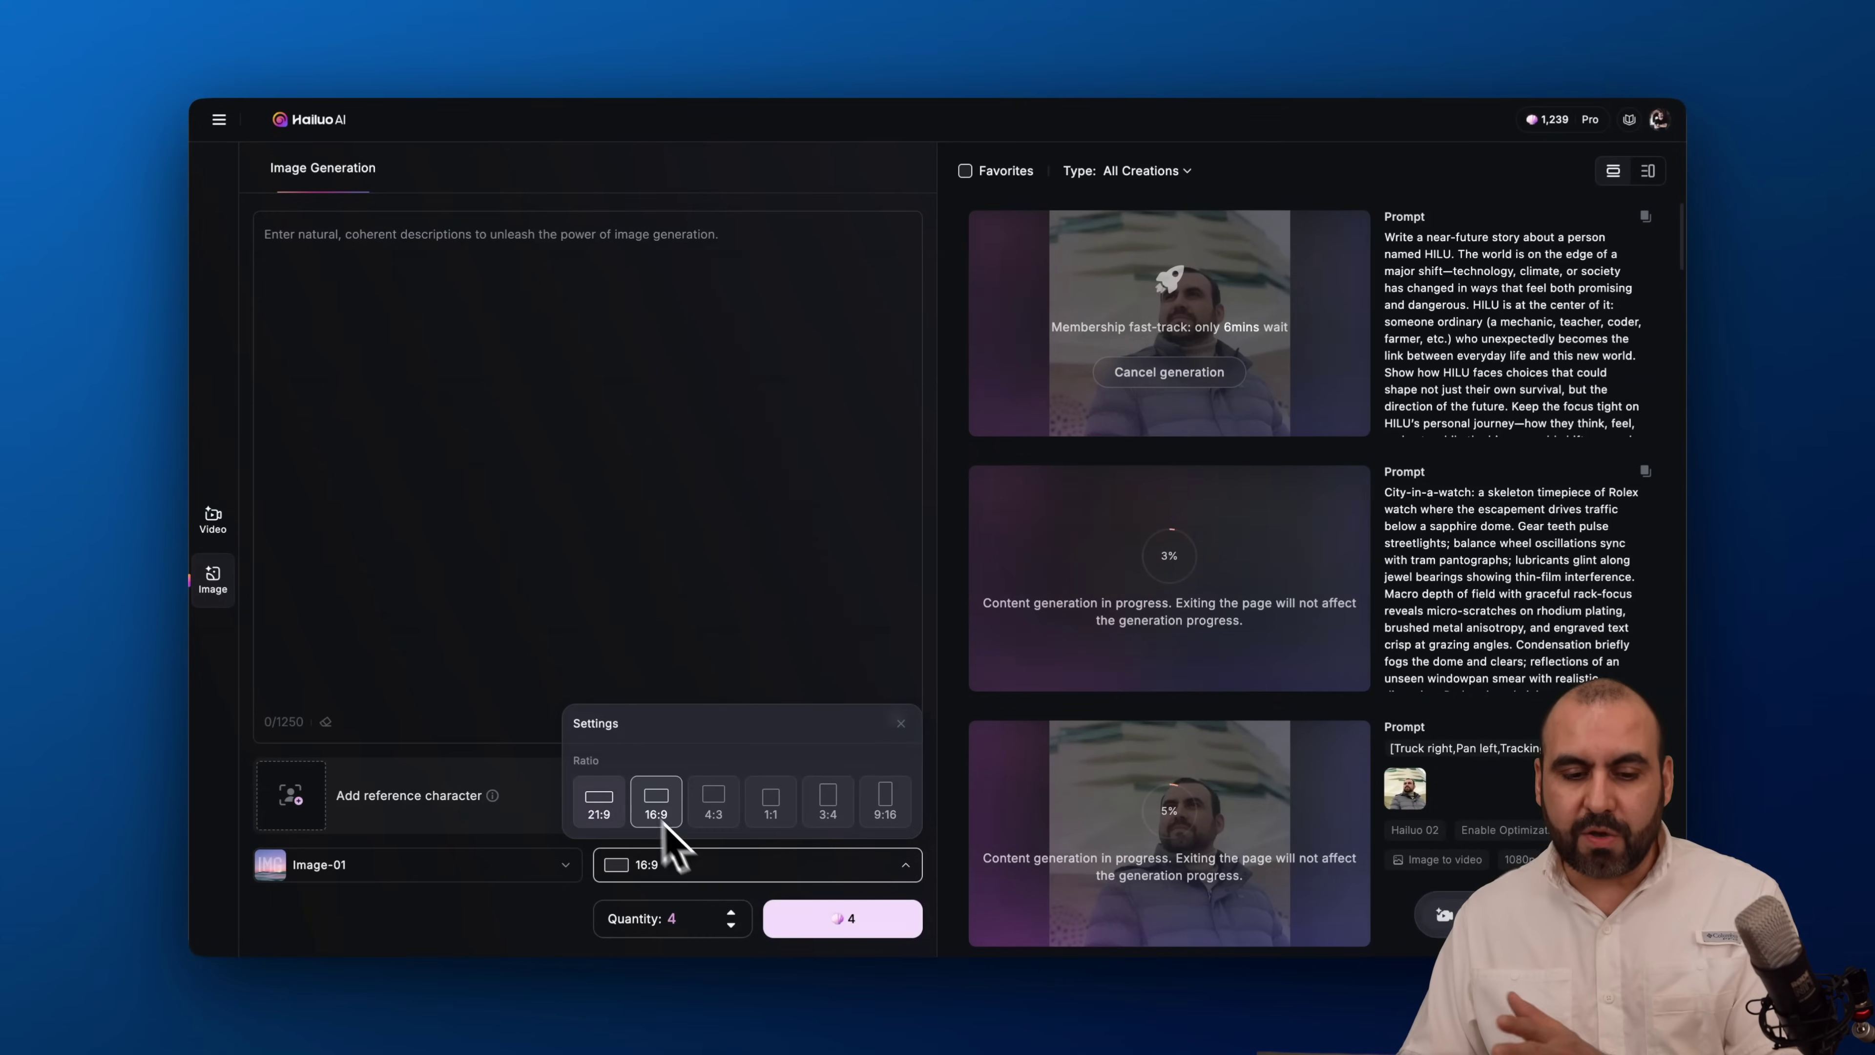
Close the image ratio settings and switch back to video generation in Image to Video mode
left_click(774, 595)
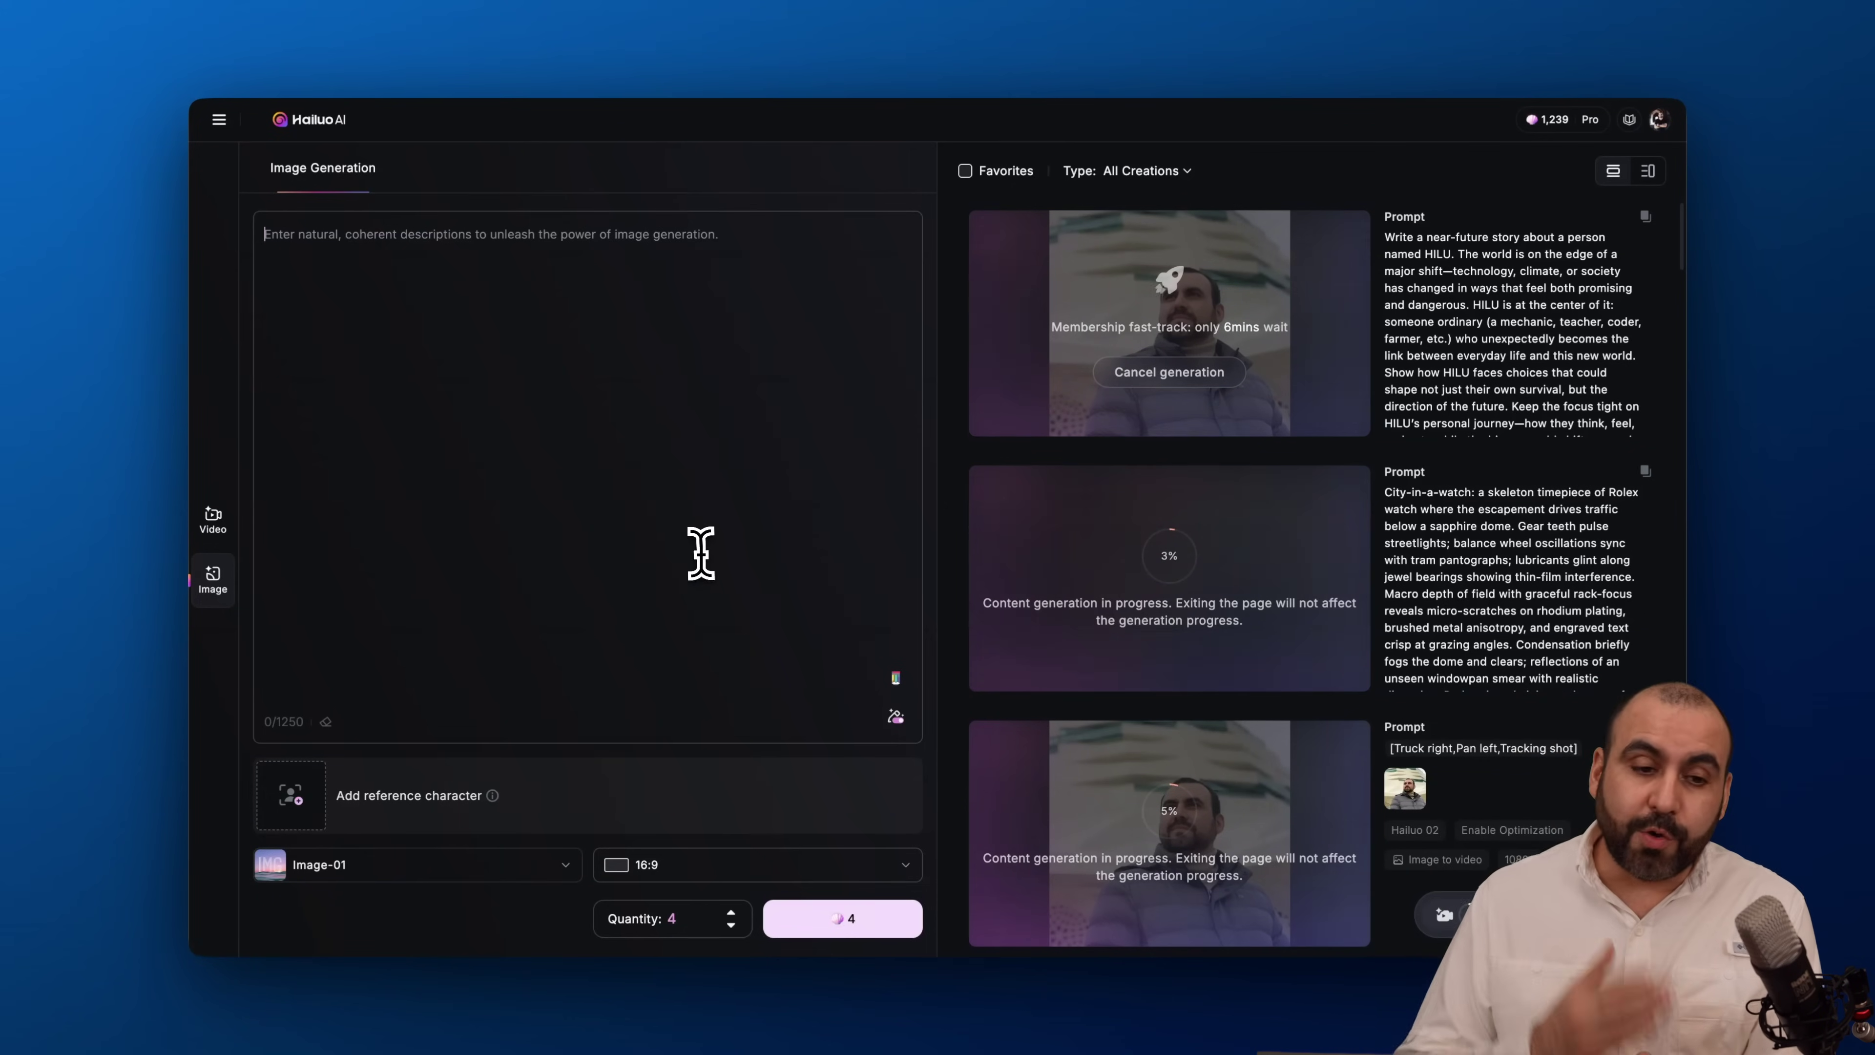
left_click(214, 521)
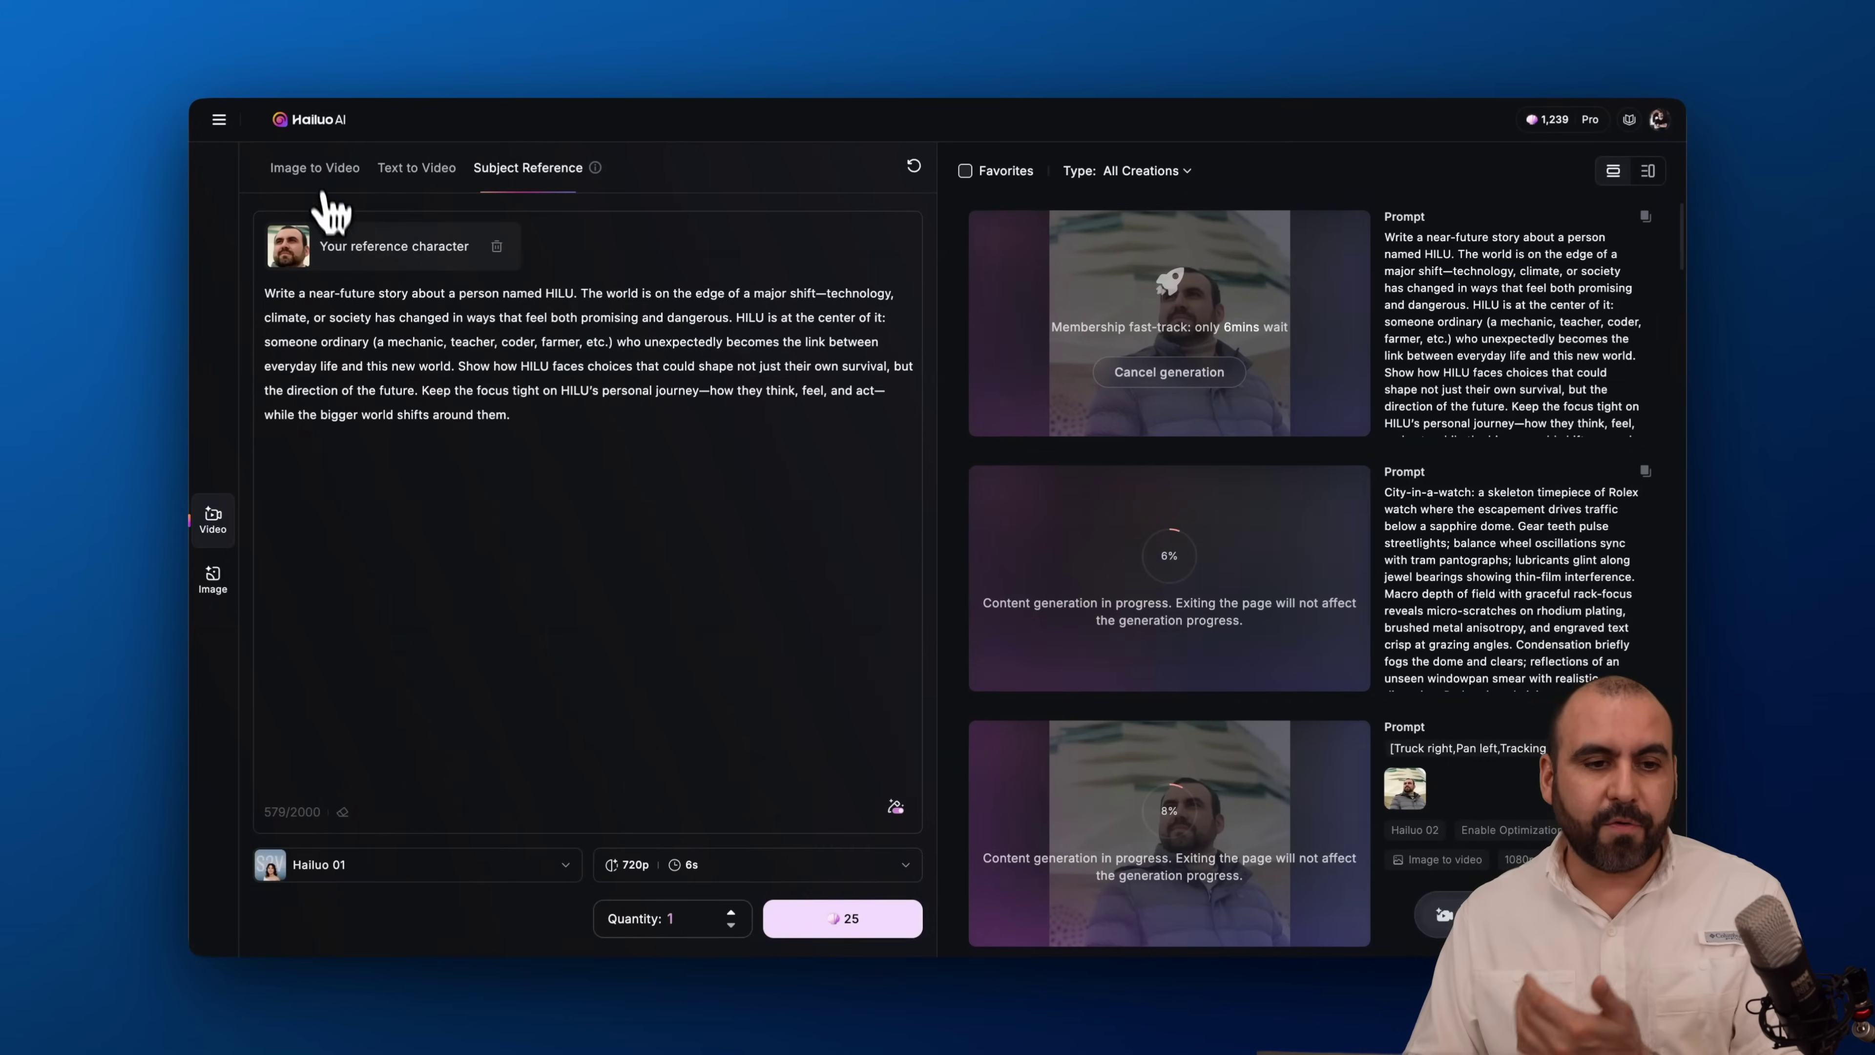
left_click(318, 181)
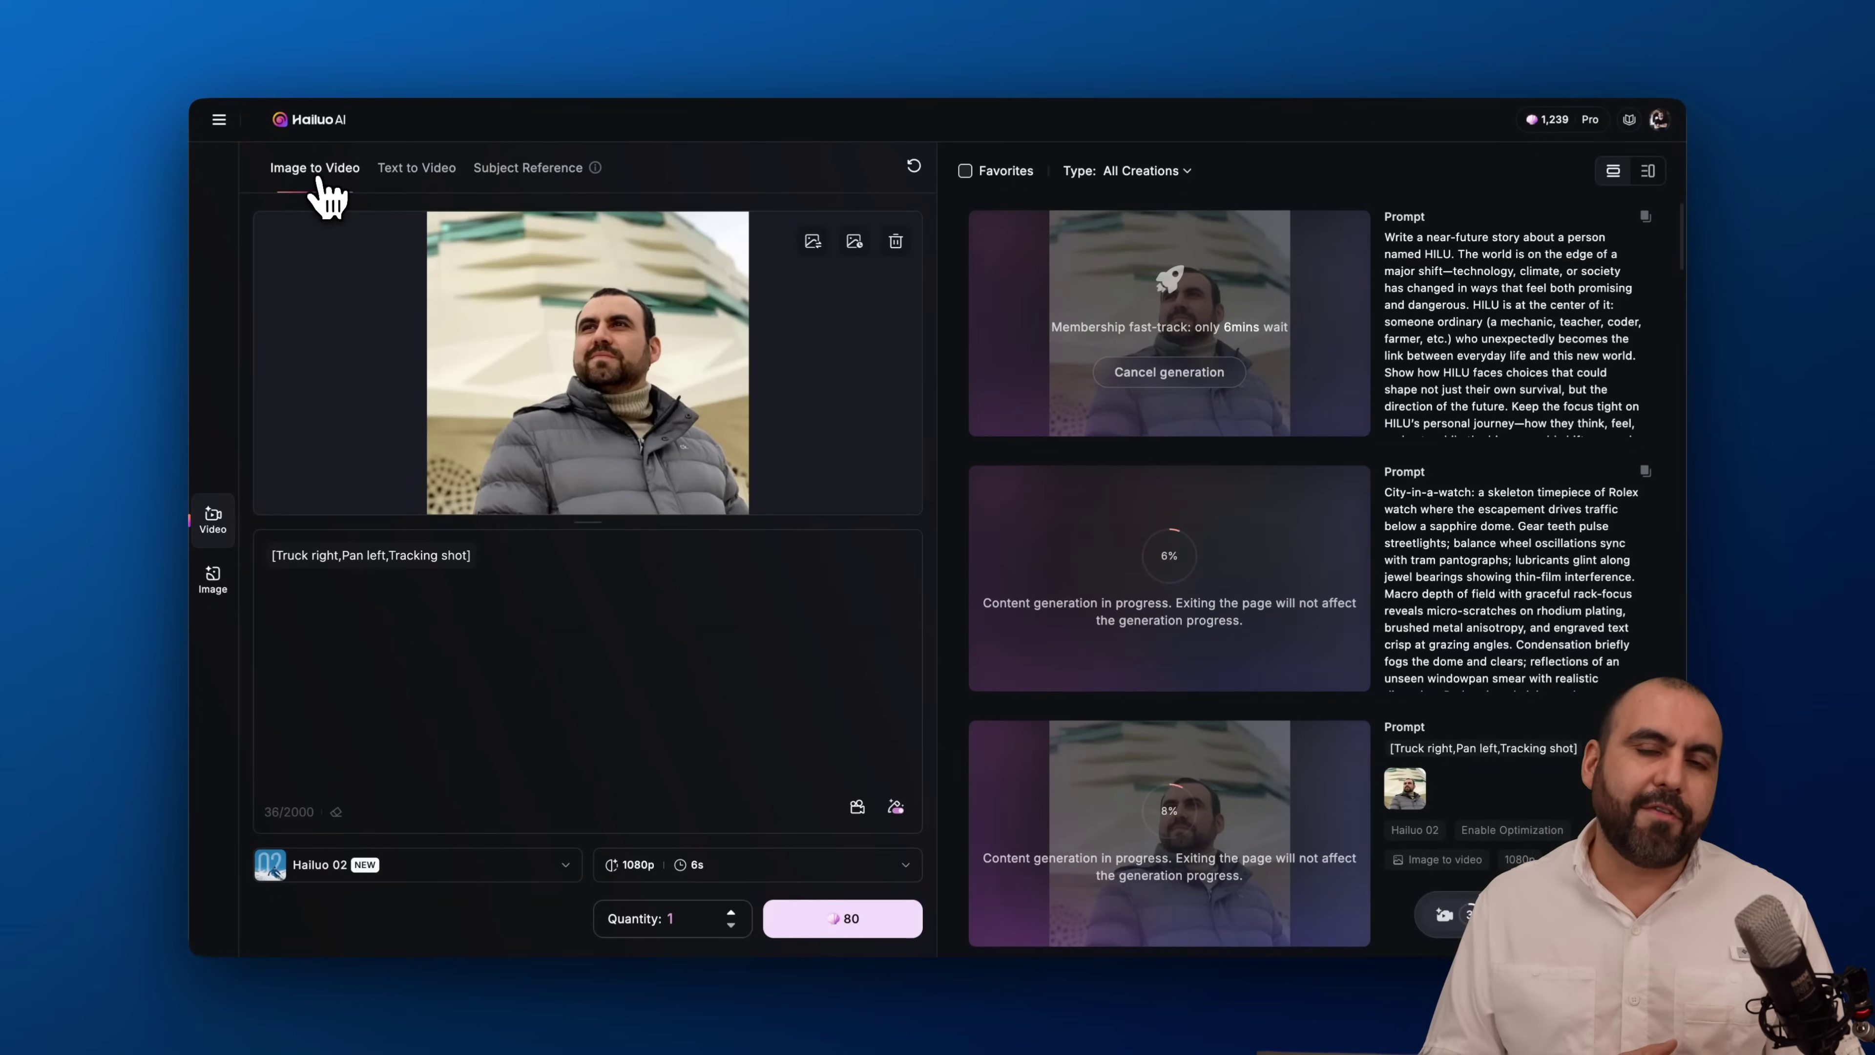
Go to the home page and browse the agent templates among the trending creations
left_click(299, 120)
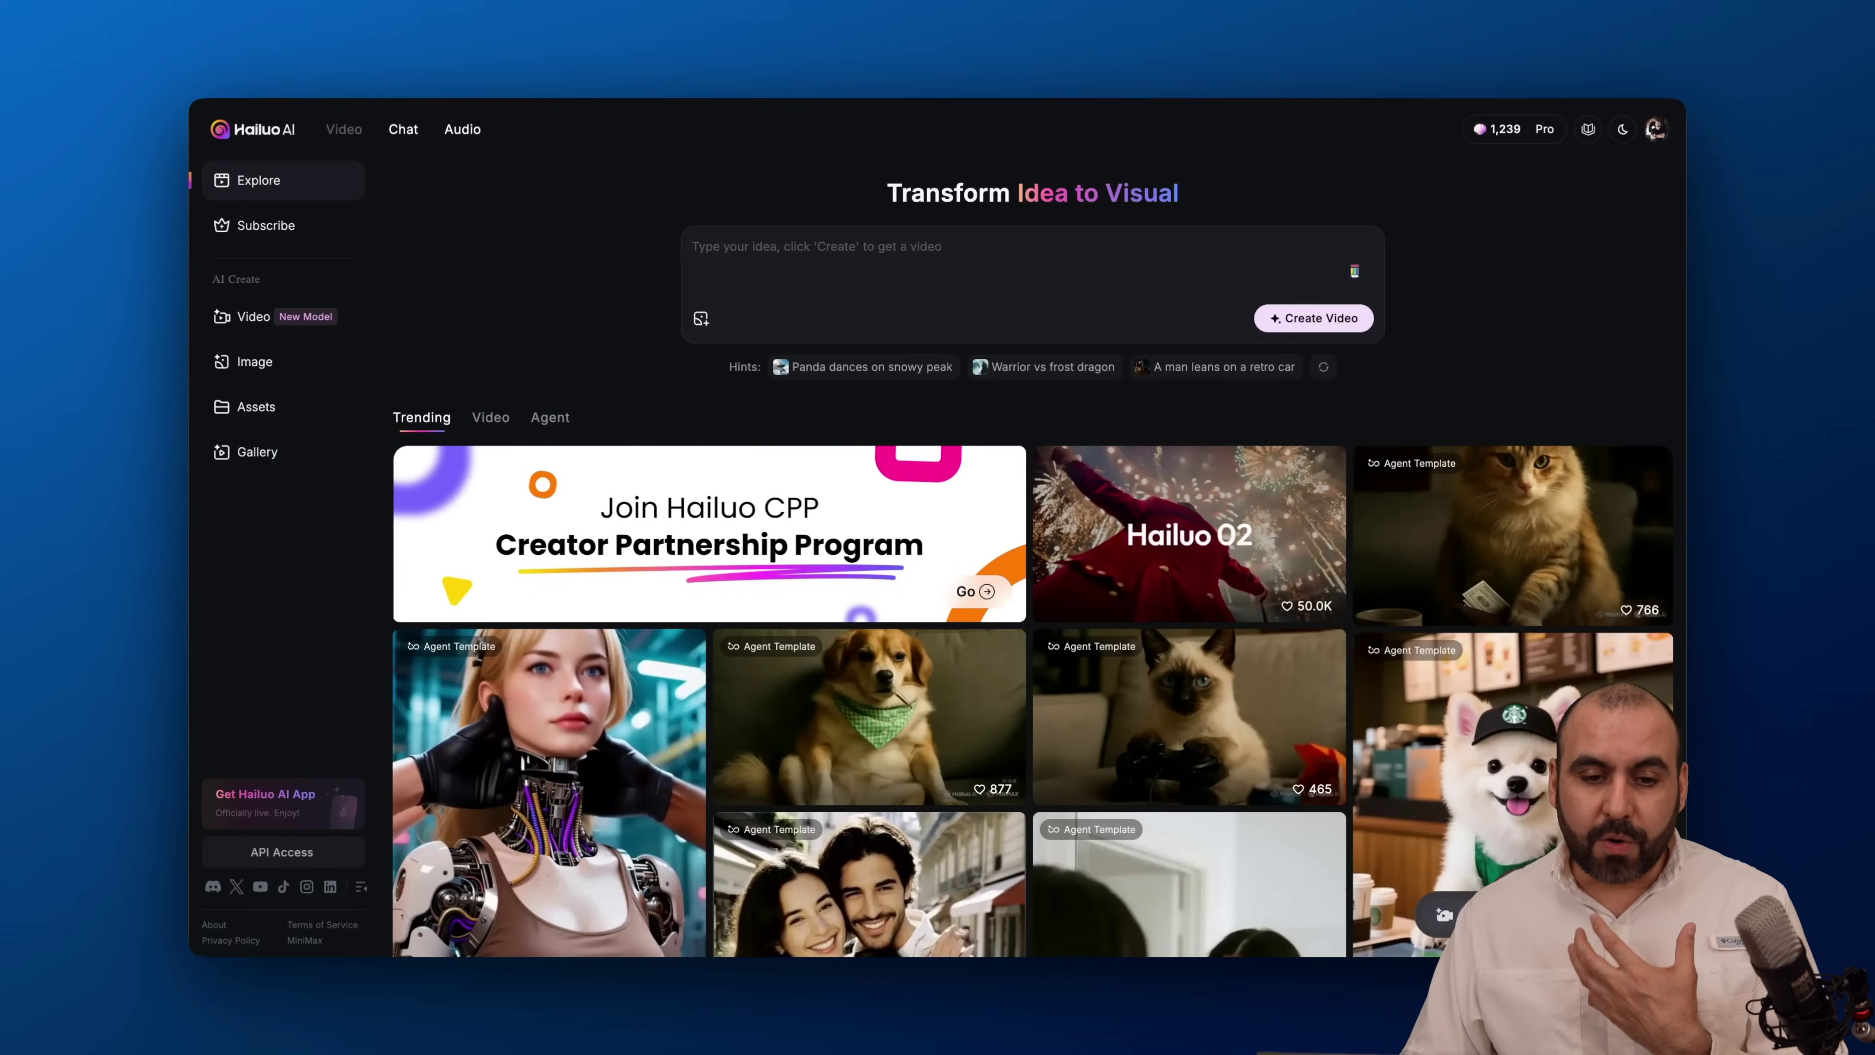
scroll(557, 364, "down", 5)
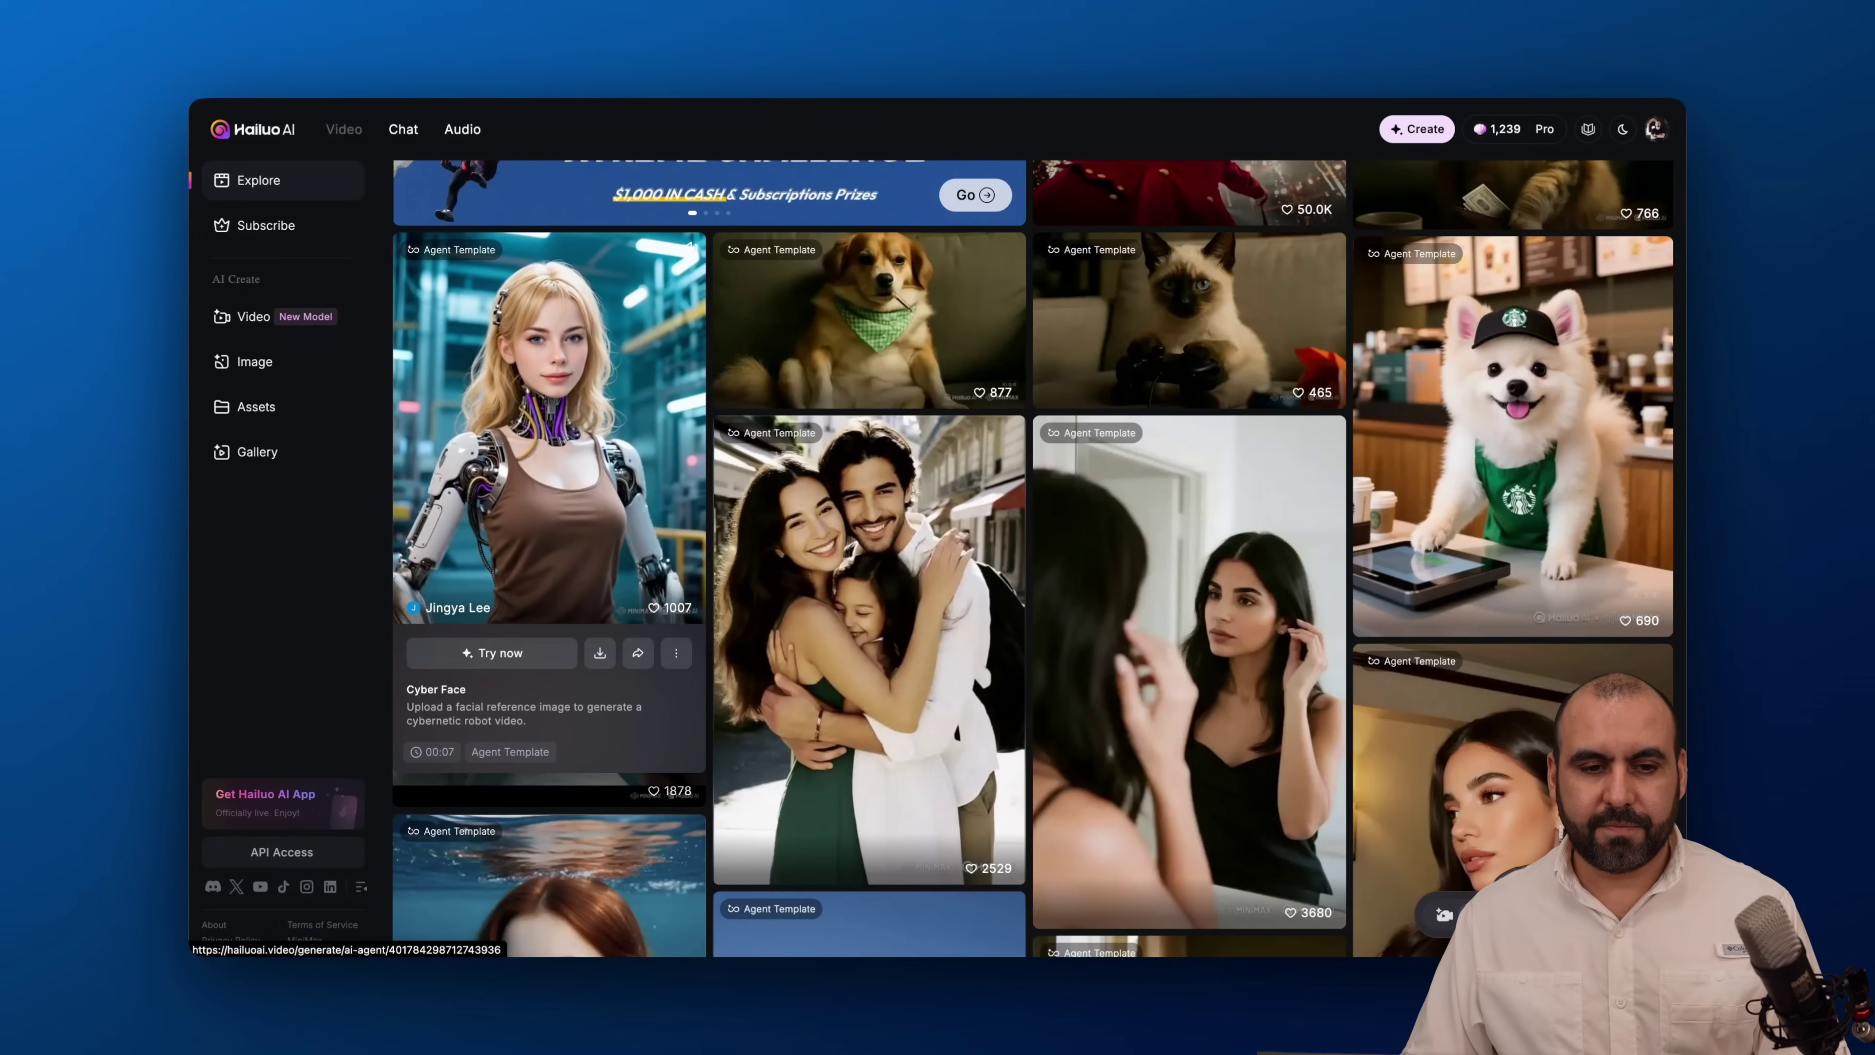
mouse_move(932, 587)
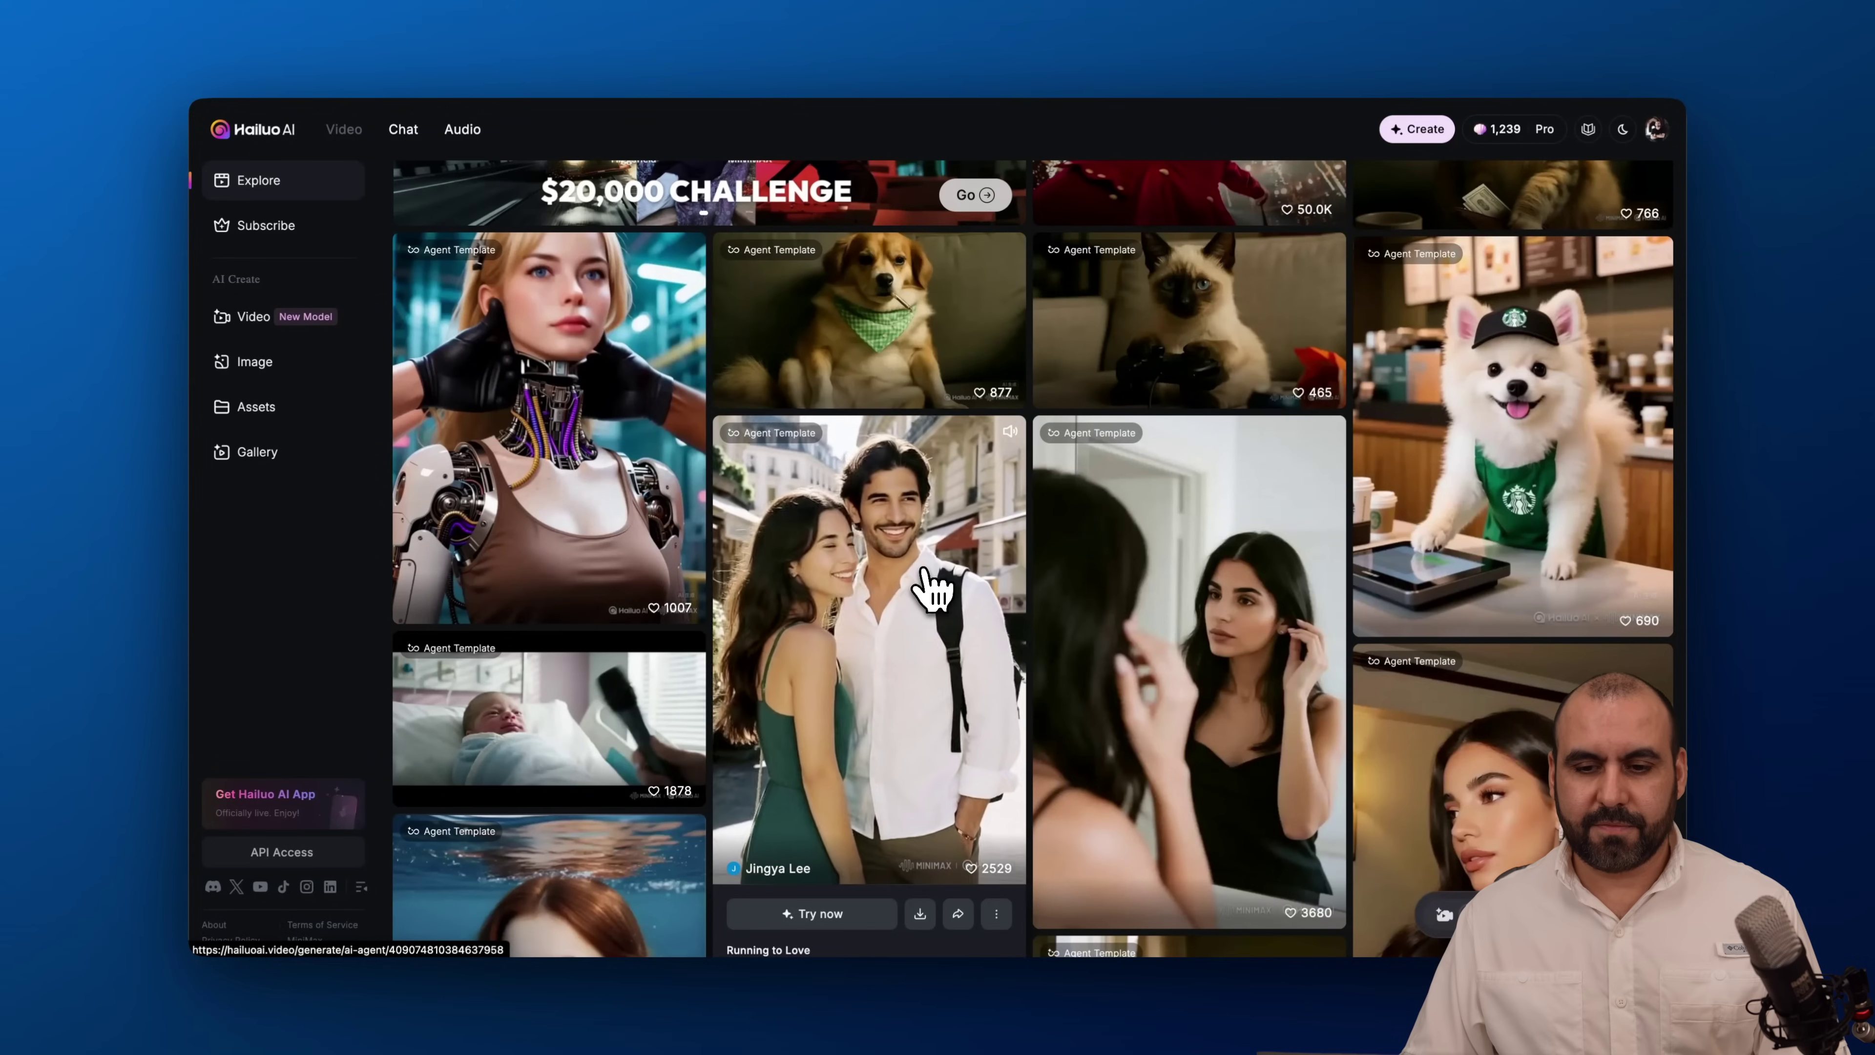
mouse_move(1616, 439)
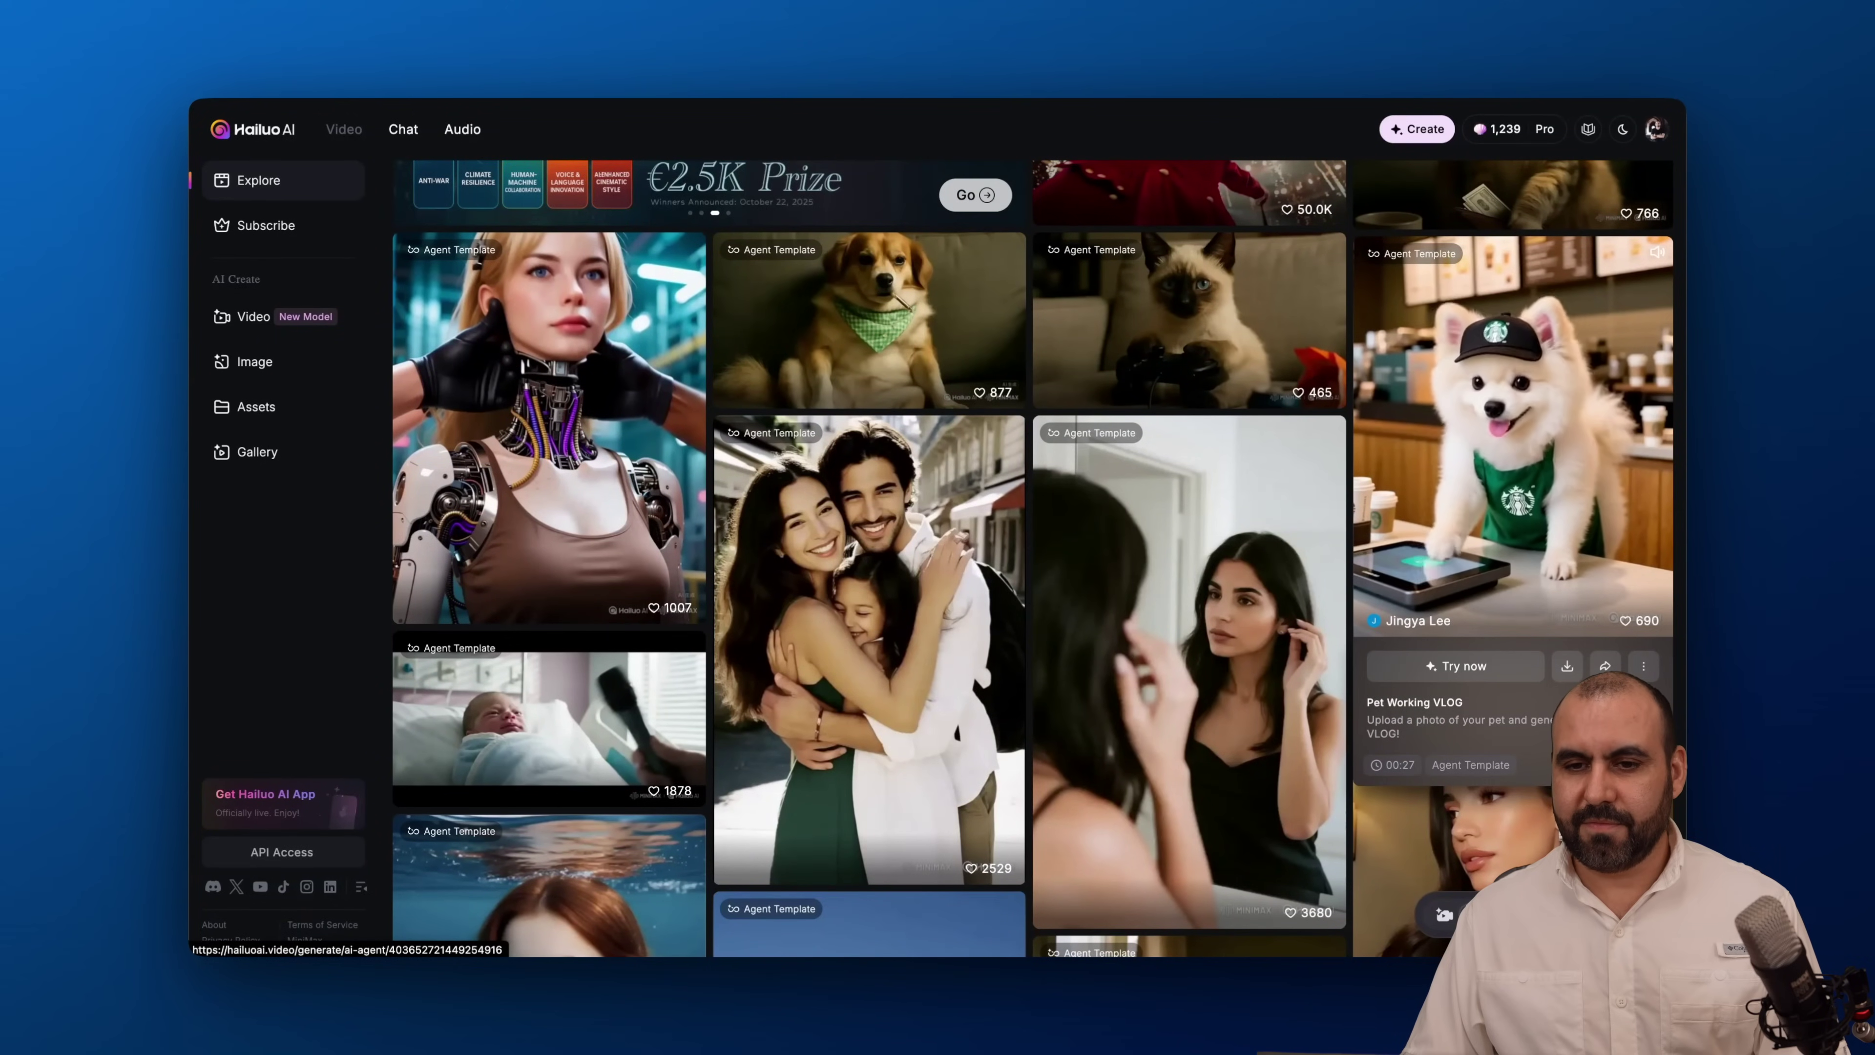
Preview the Pet Working VLOG template's example video, pause it and return to the home page's trending feed
left_click(1613, 434)
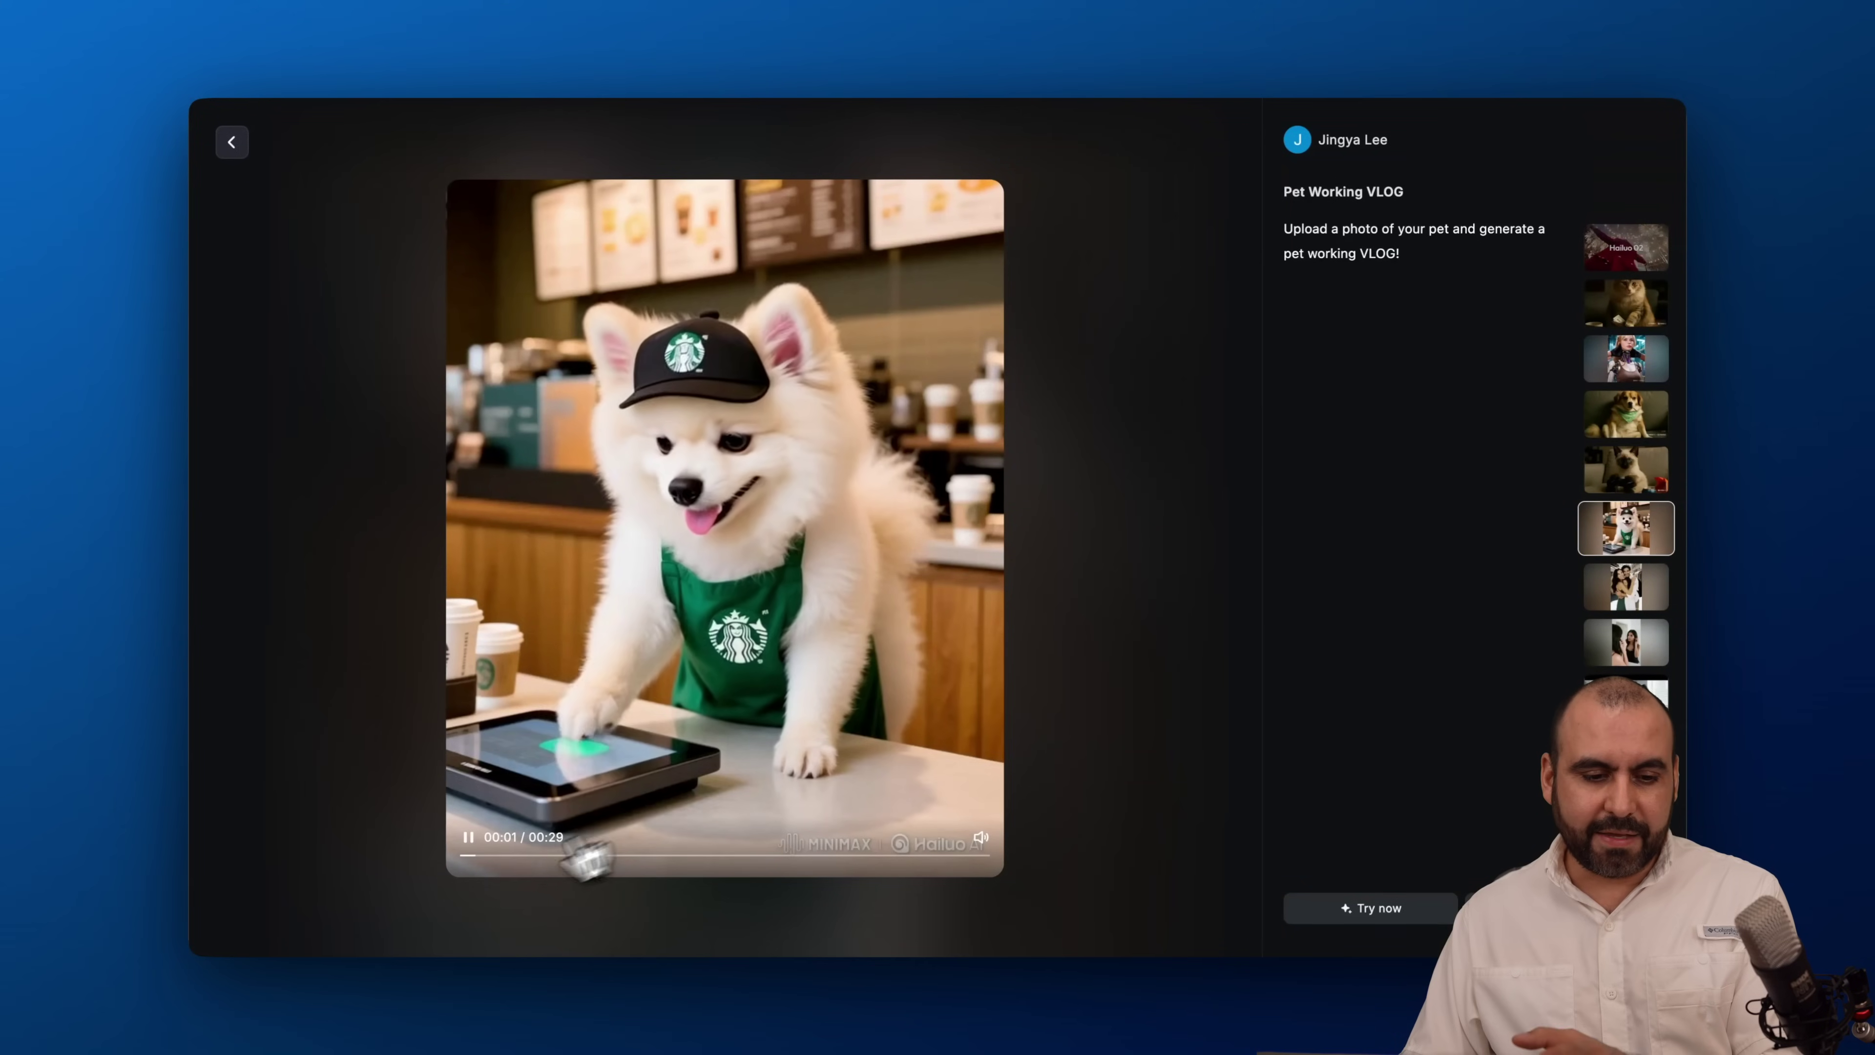
left_click(468, 837)
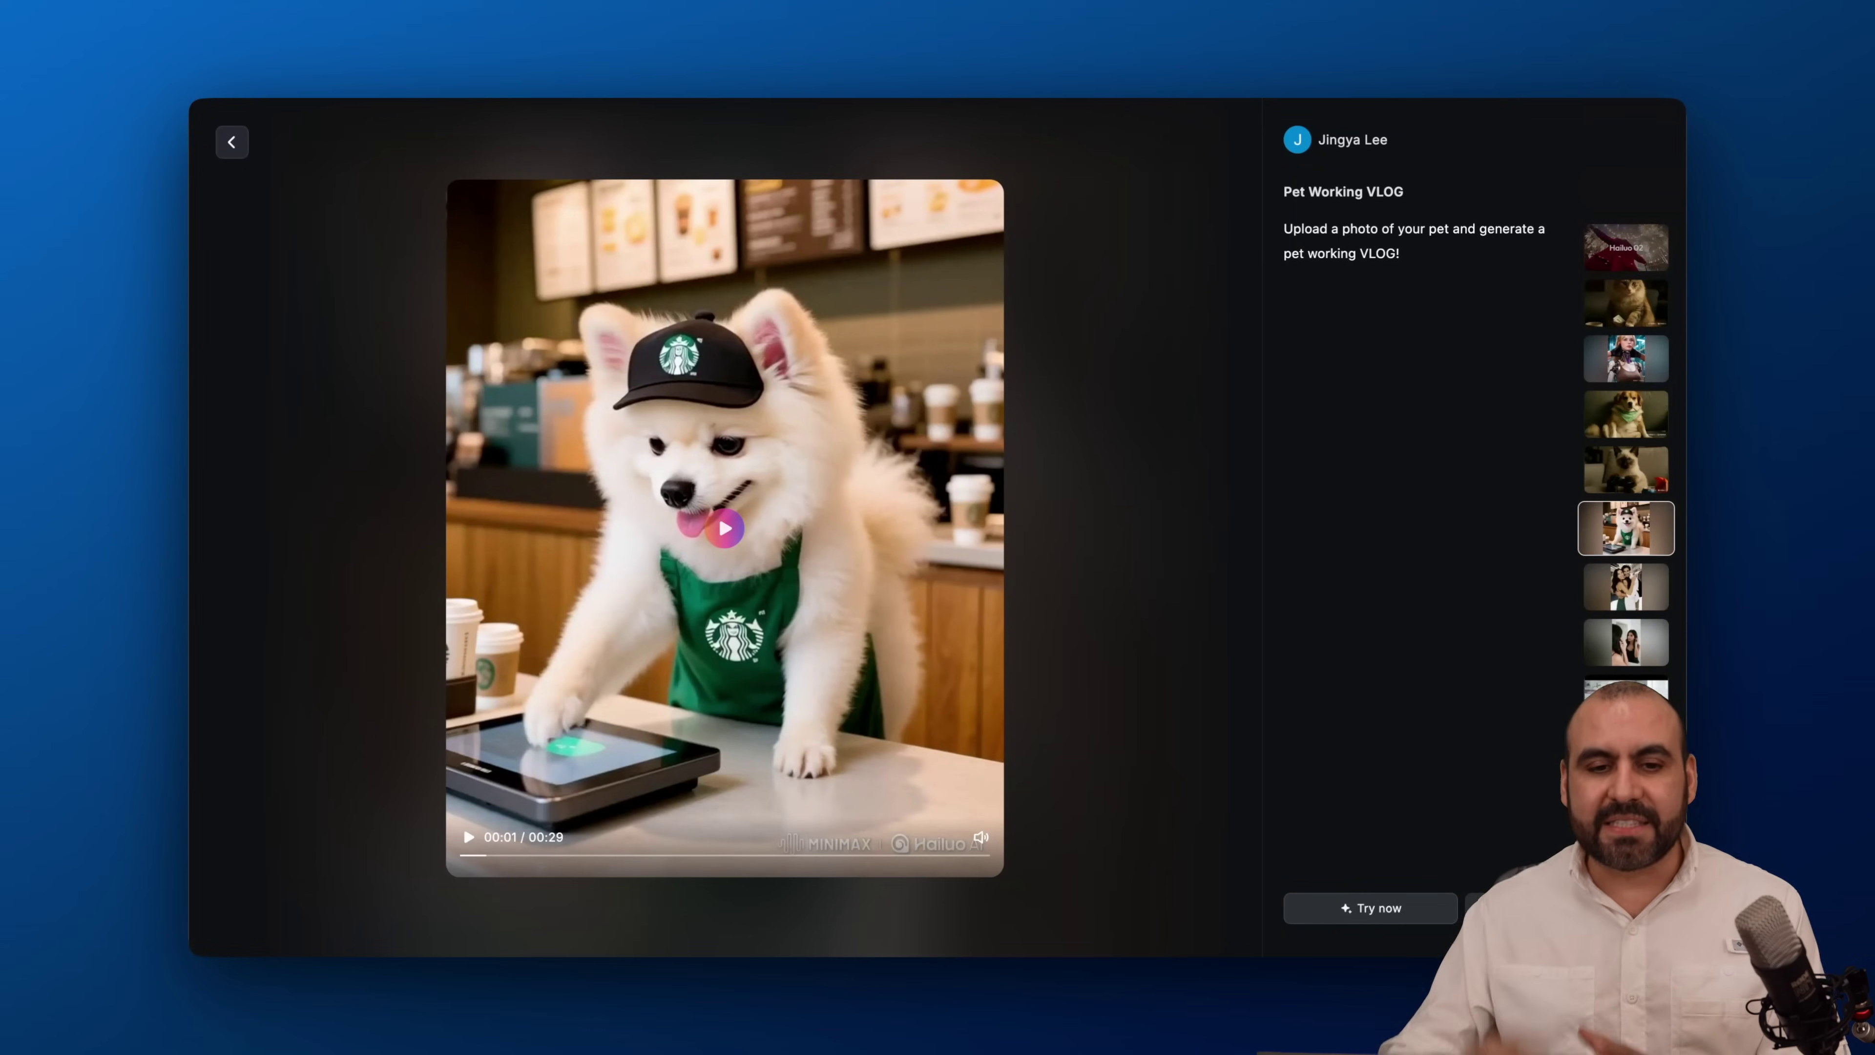
left_click(234, 143)
scroll(837, 272, "up", 5)
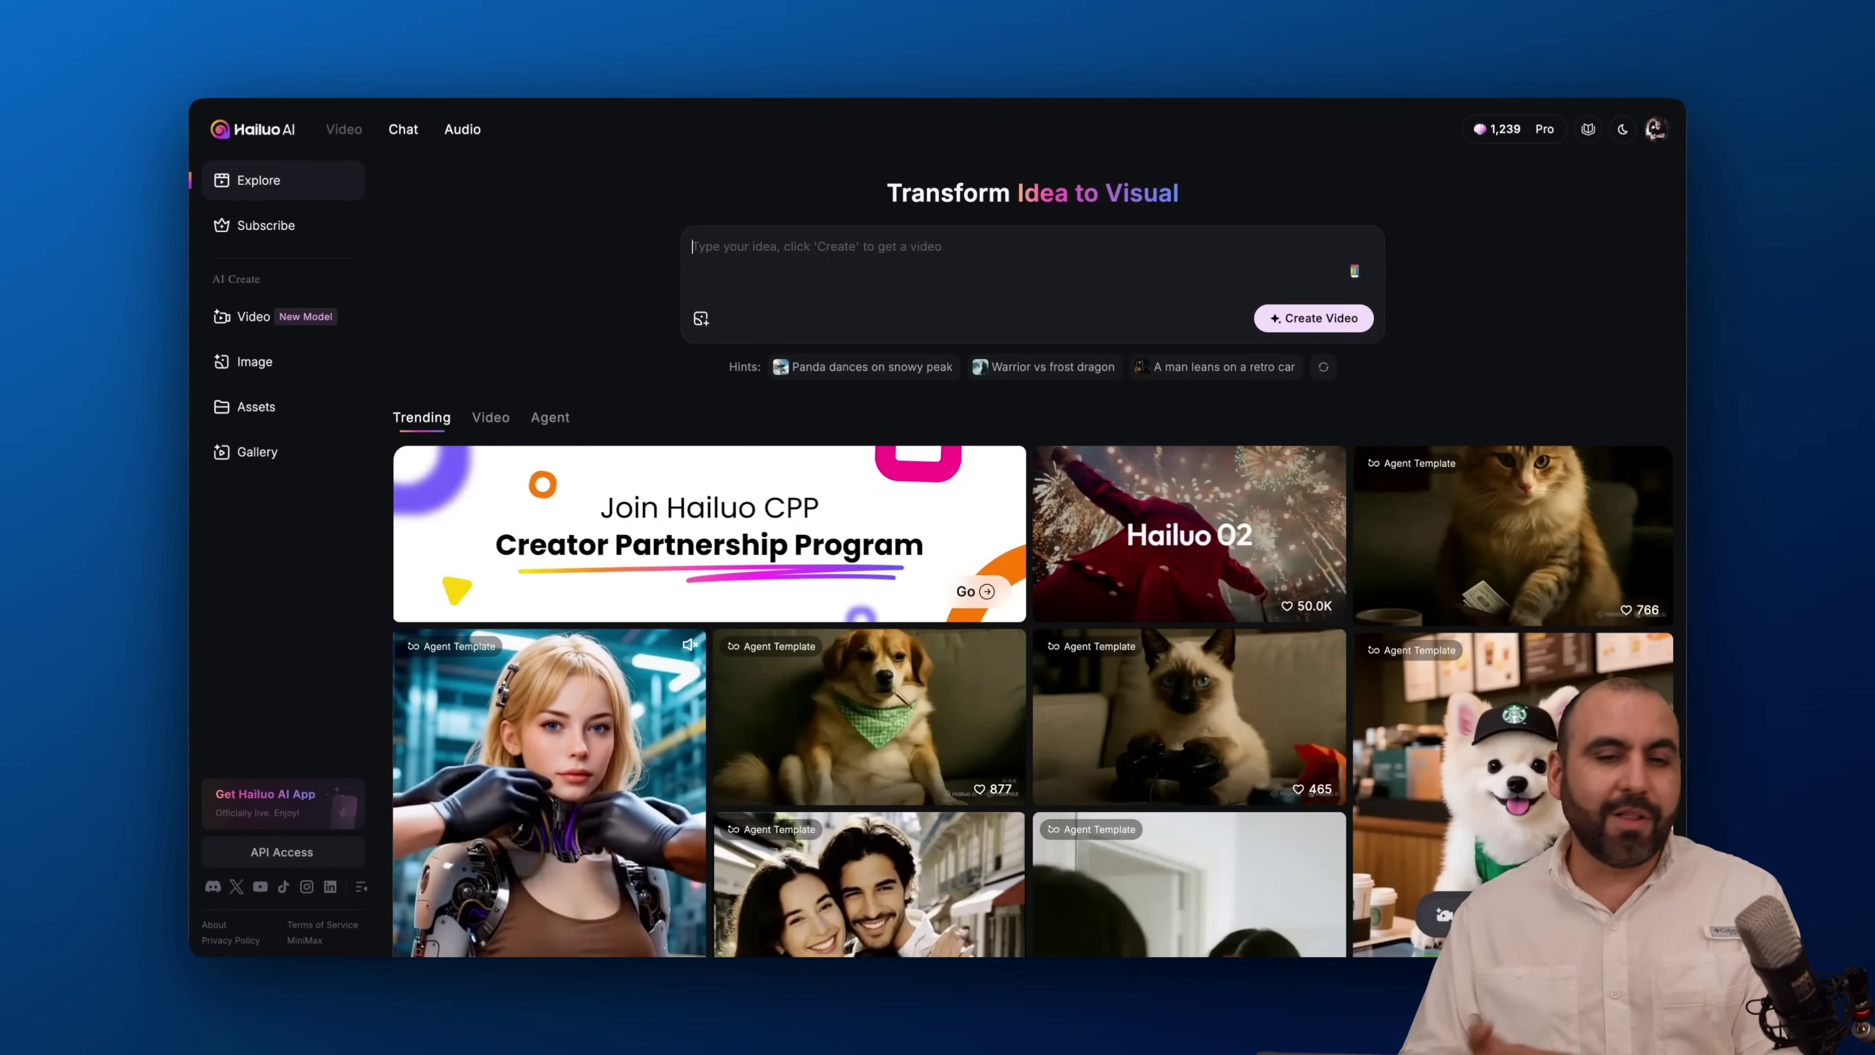
Open the video creation page and examine the finished near-future story, city-in-a-watch and image-to-video clips
left_click(246, 317)
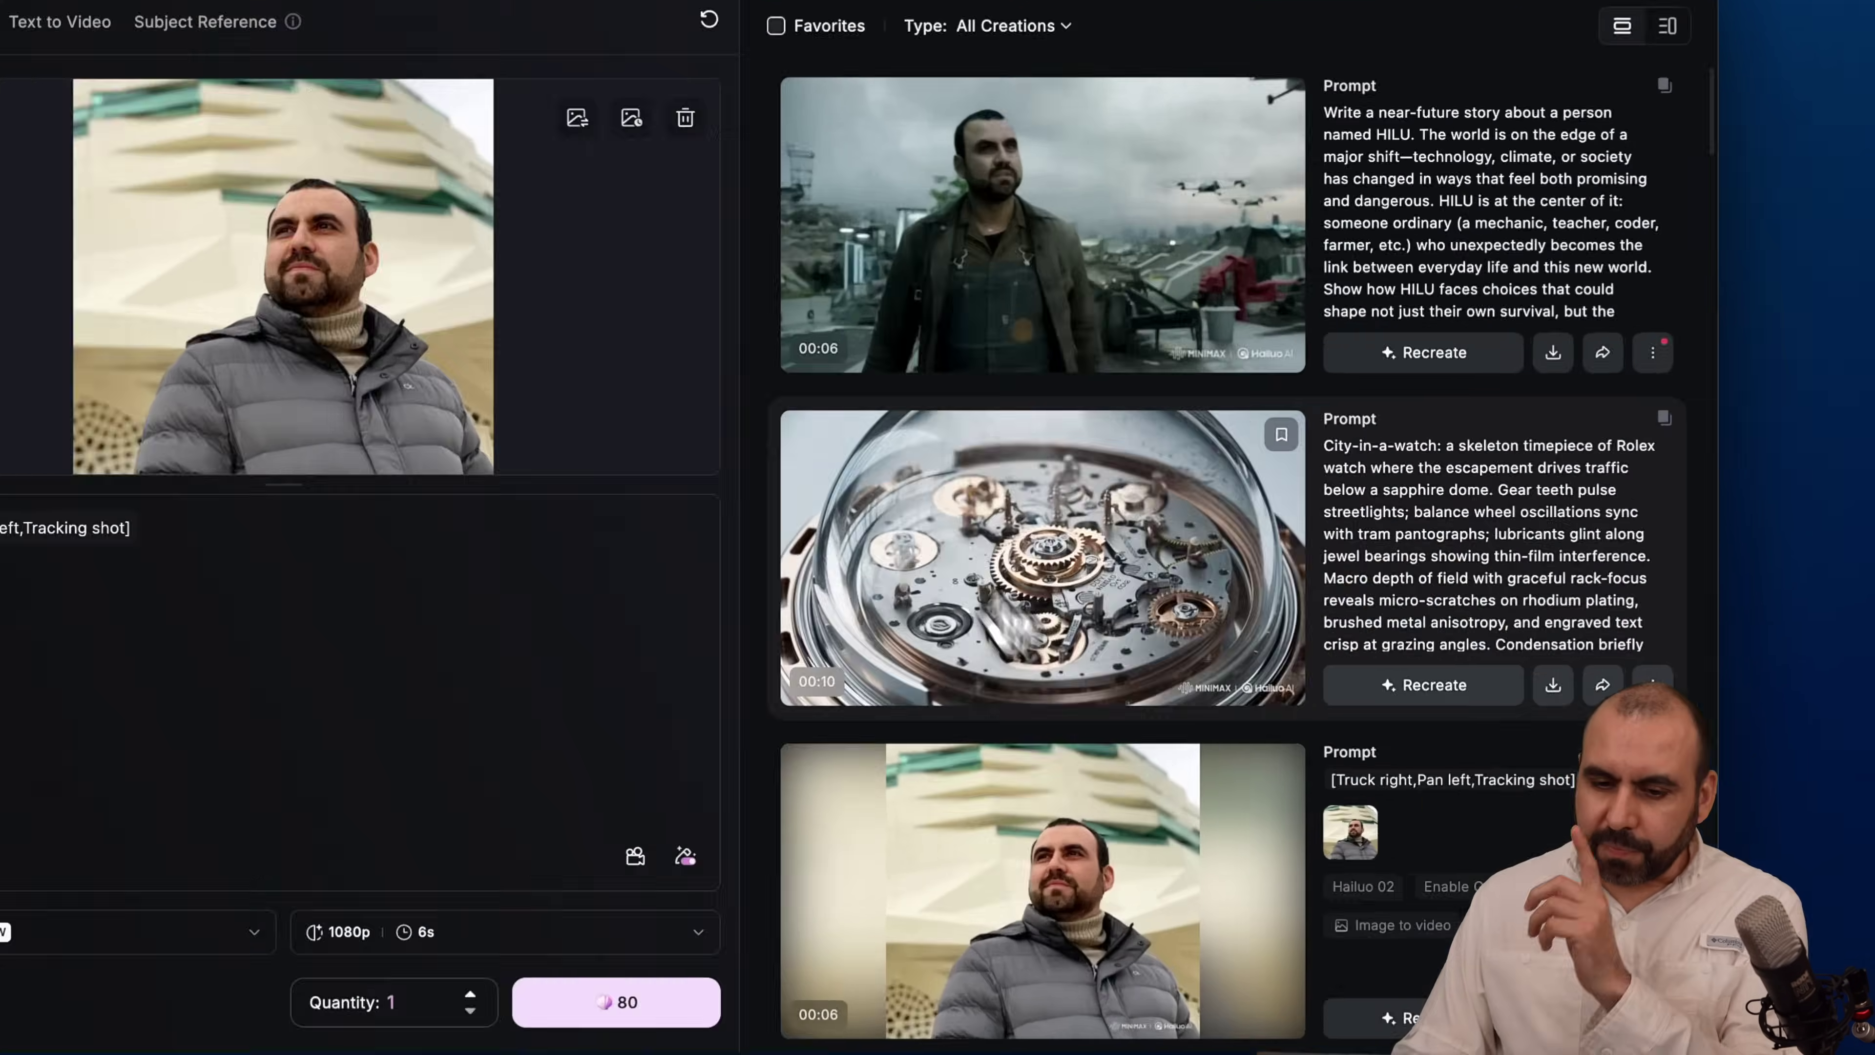
scroll(697, 871, "down", 1)
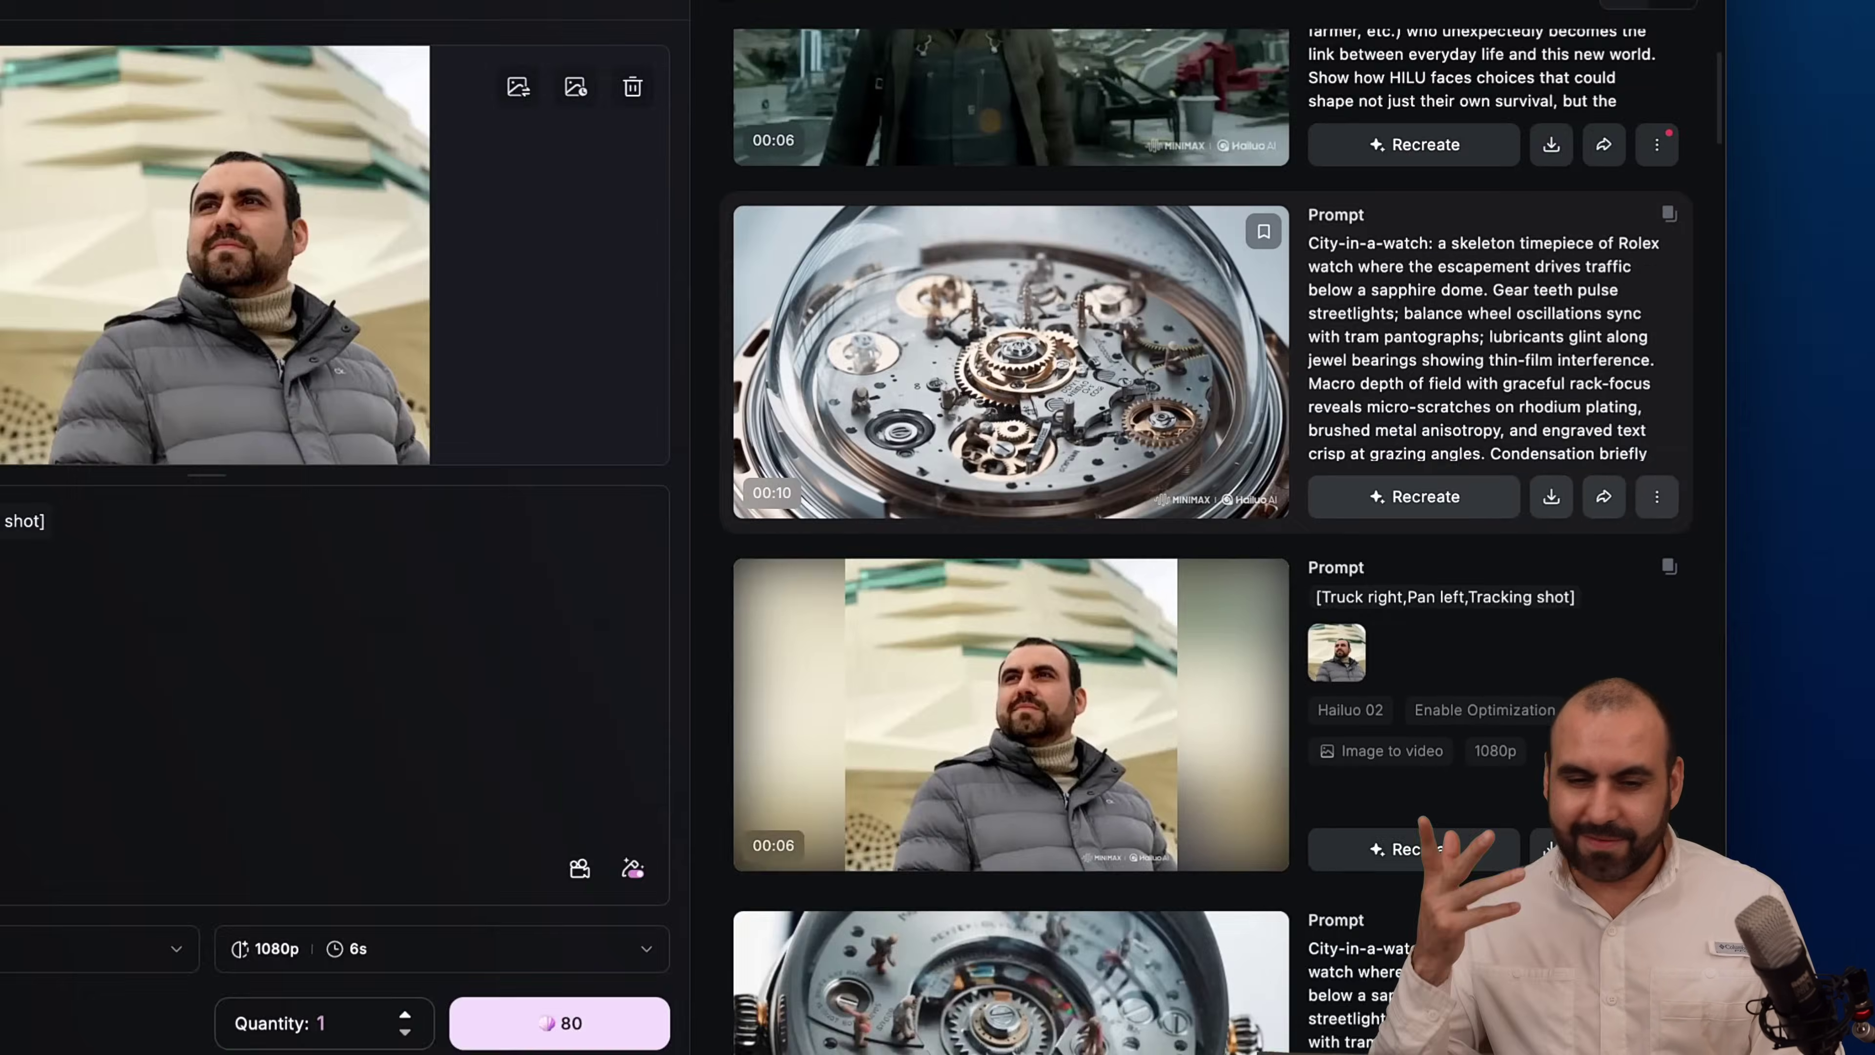
scroll(776, 282, "up", 2)
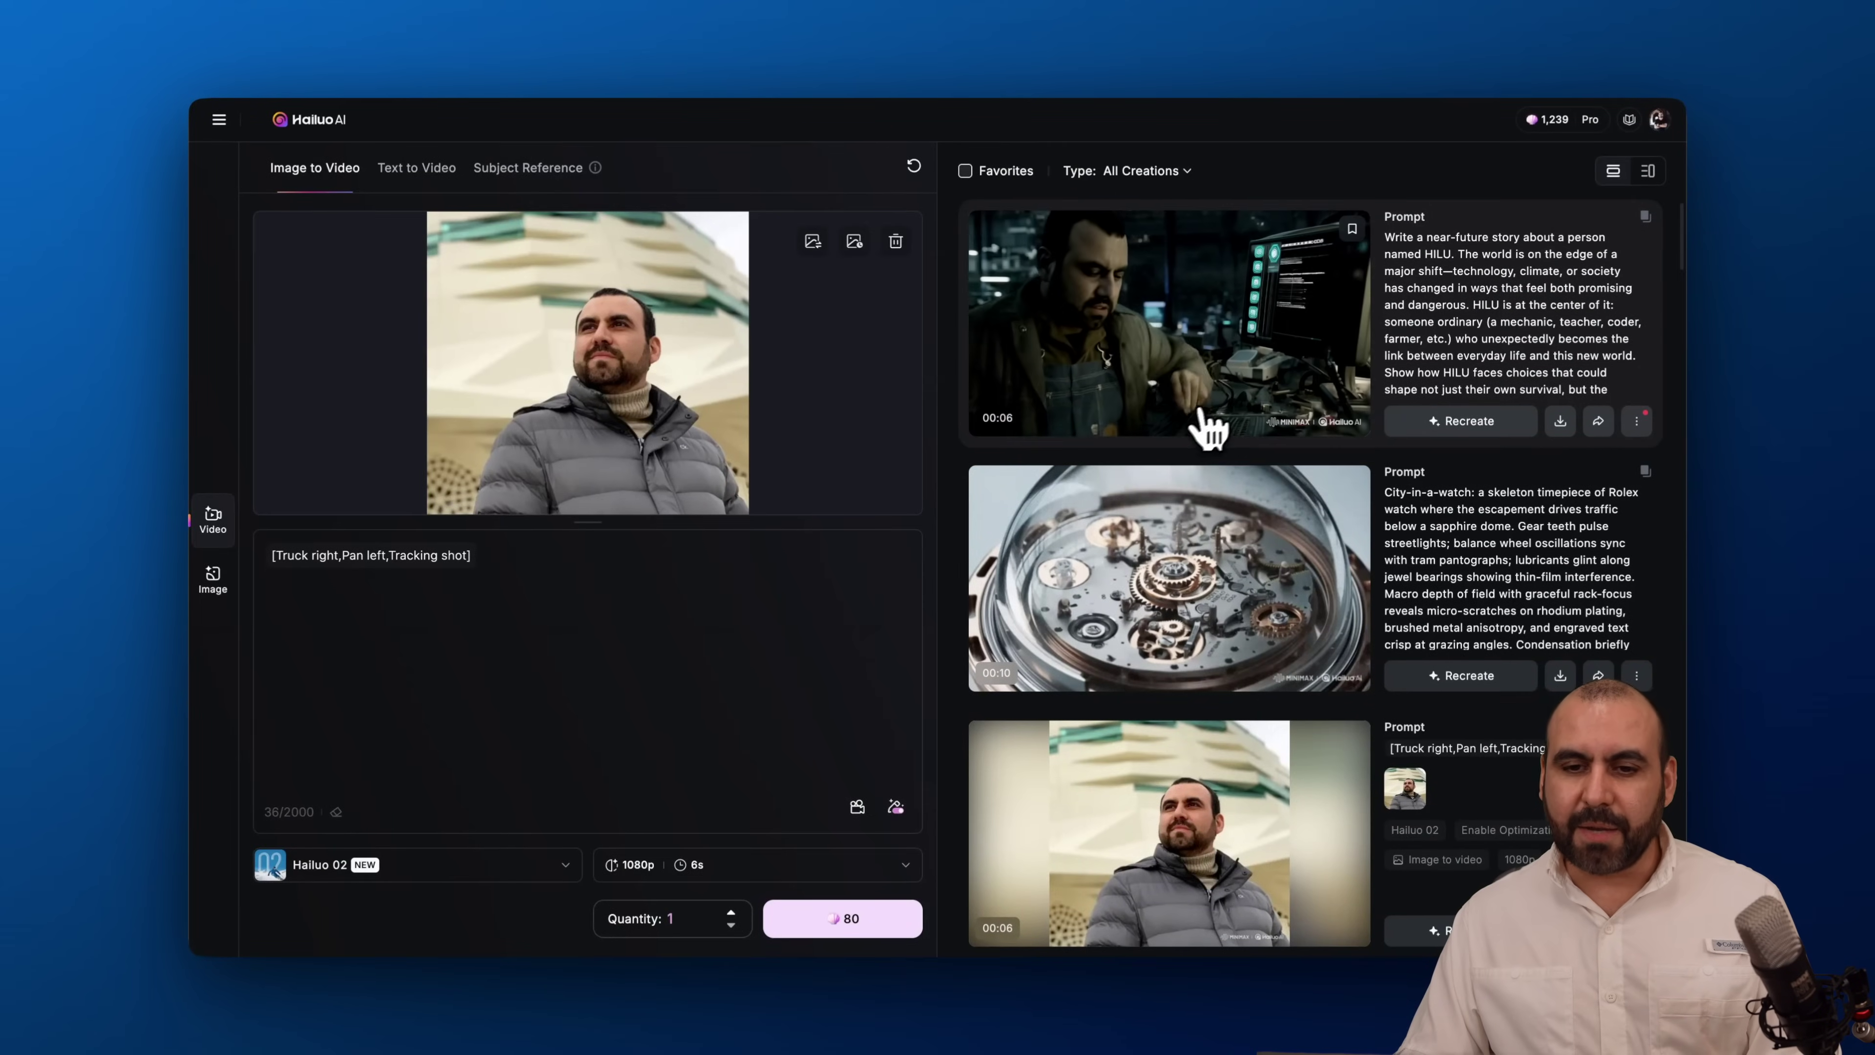
Play the generated near-future HILU video in its detail view, and return to the home page
left_click(1233, 421)
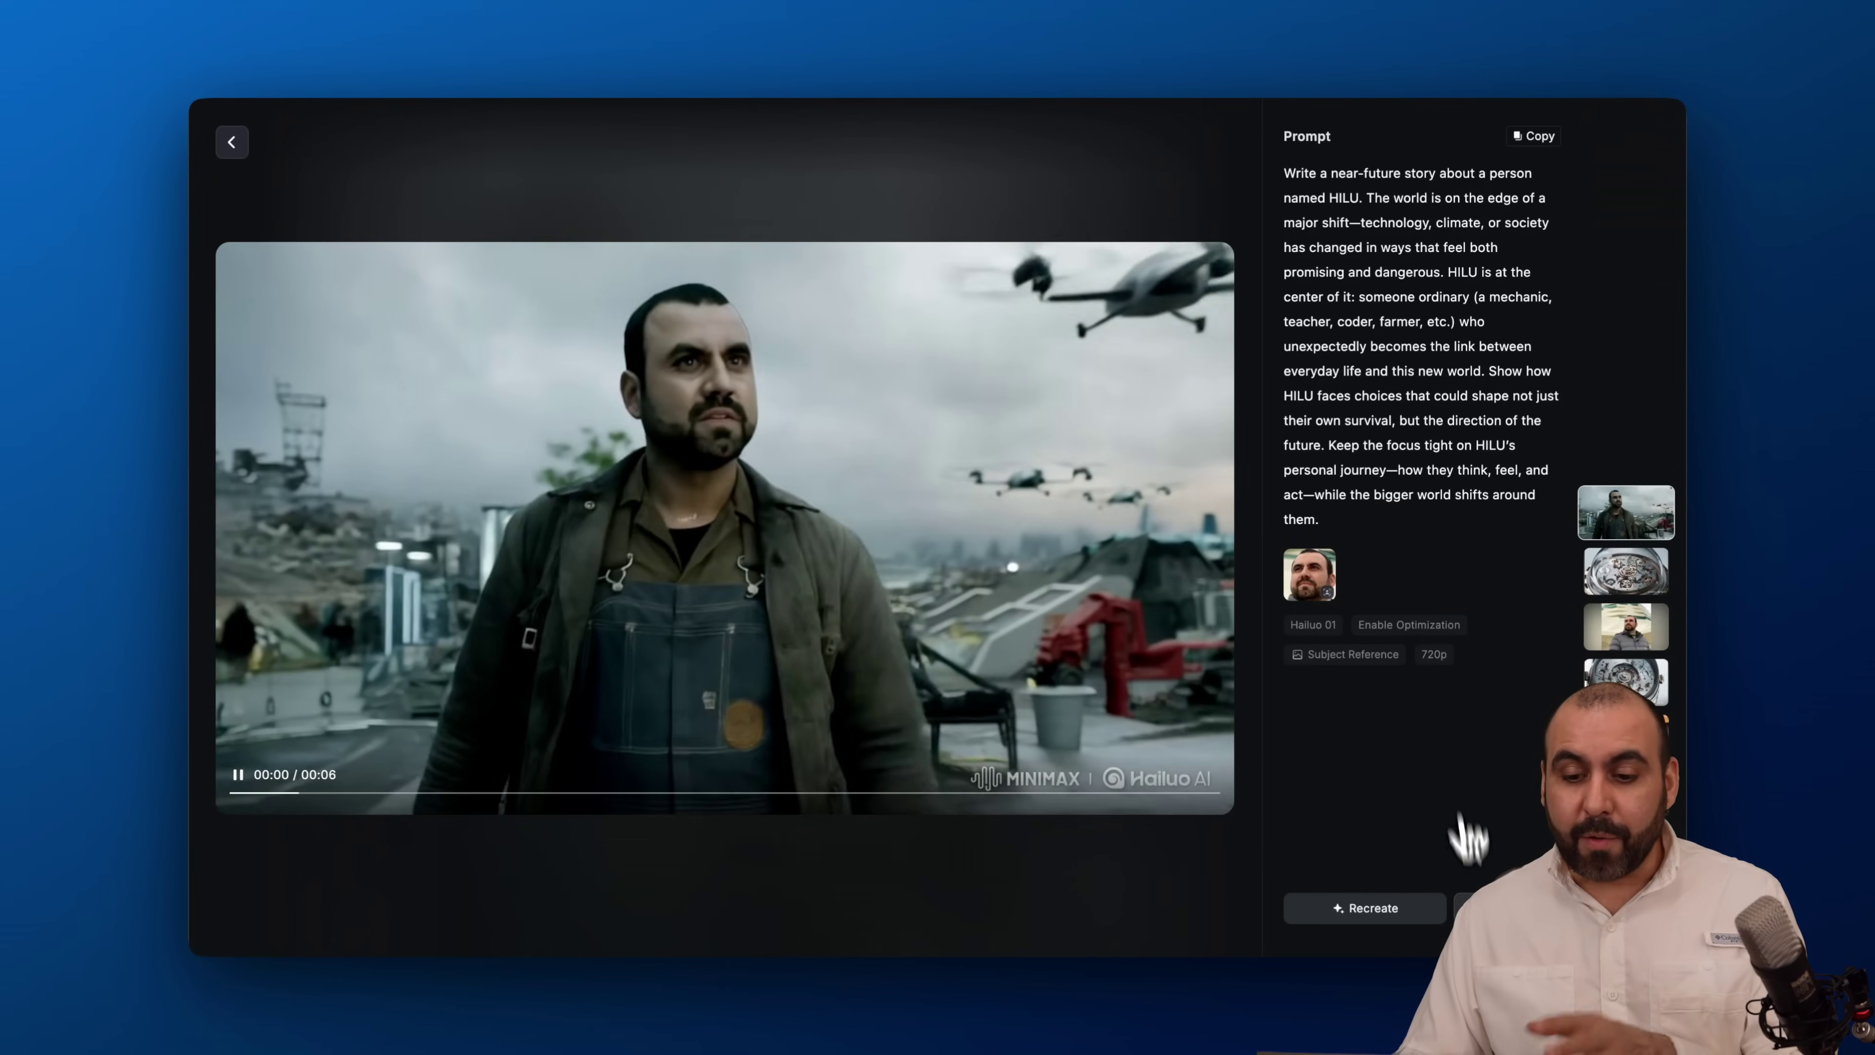
left_click(1469, 907)
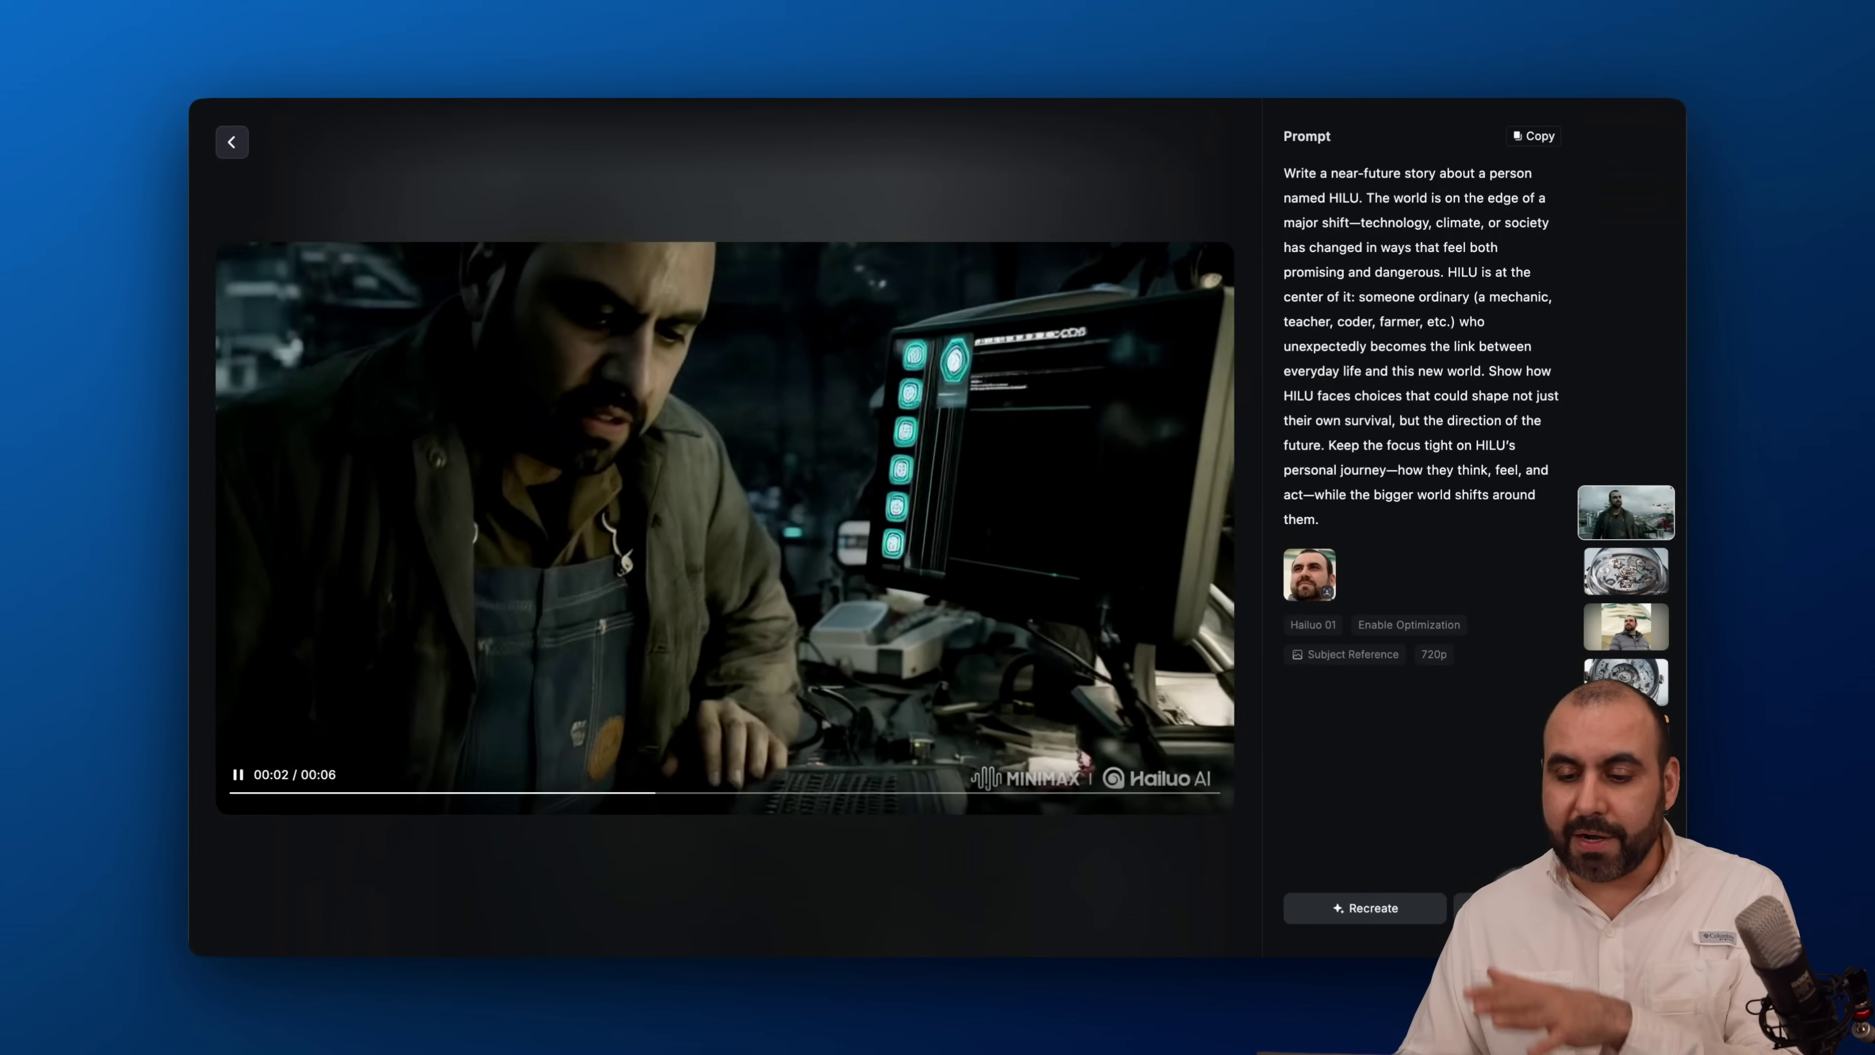
left_click(1499, 908)
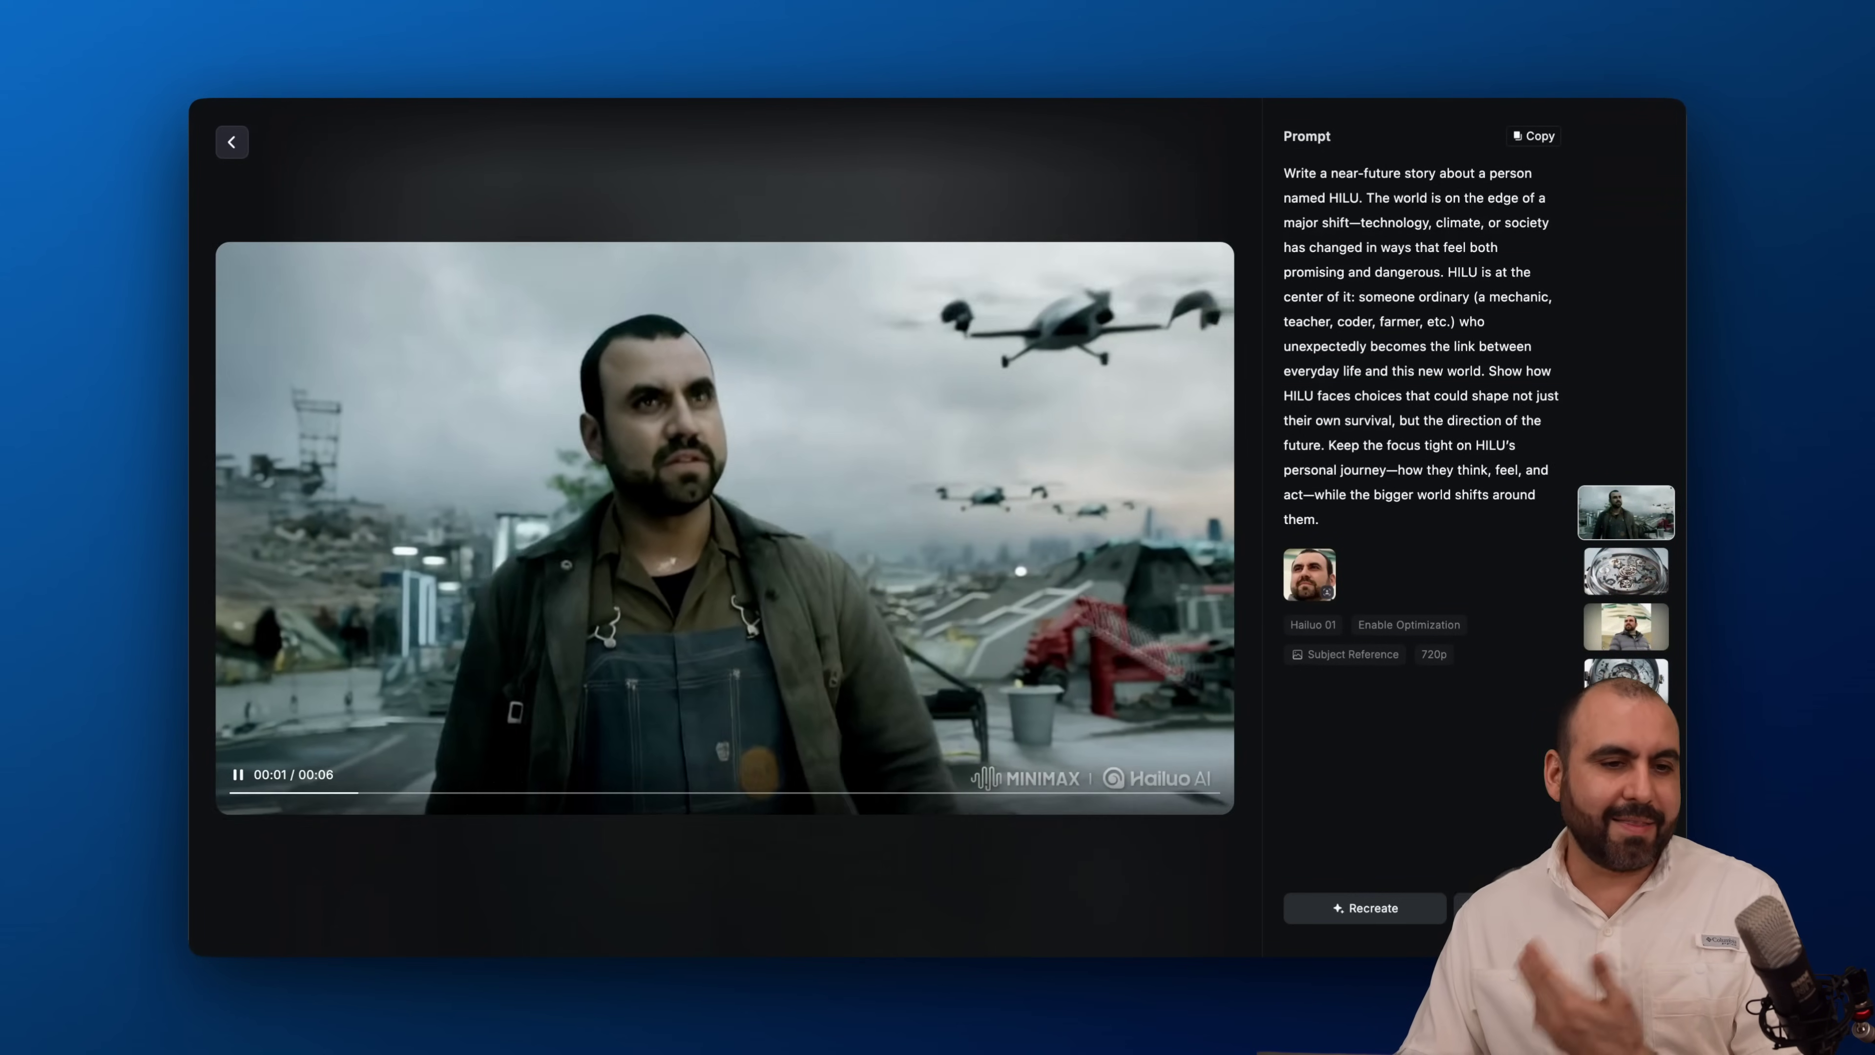
left_click(232, 141)
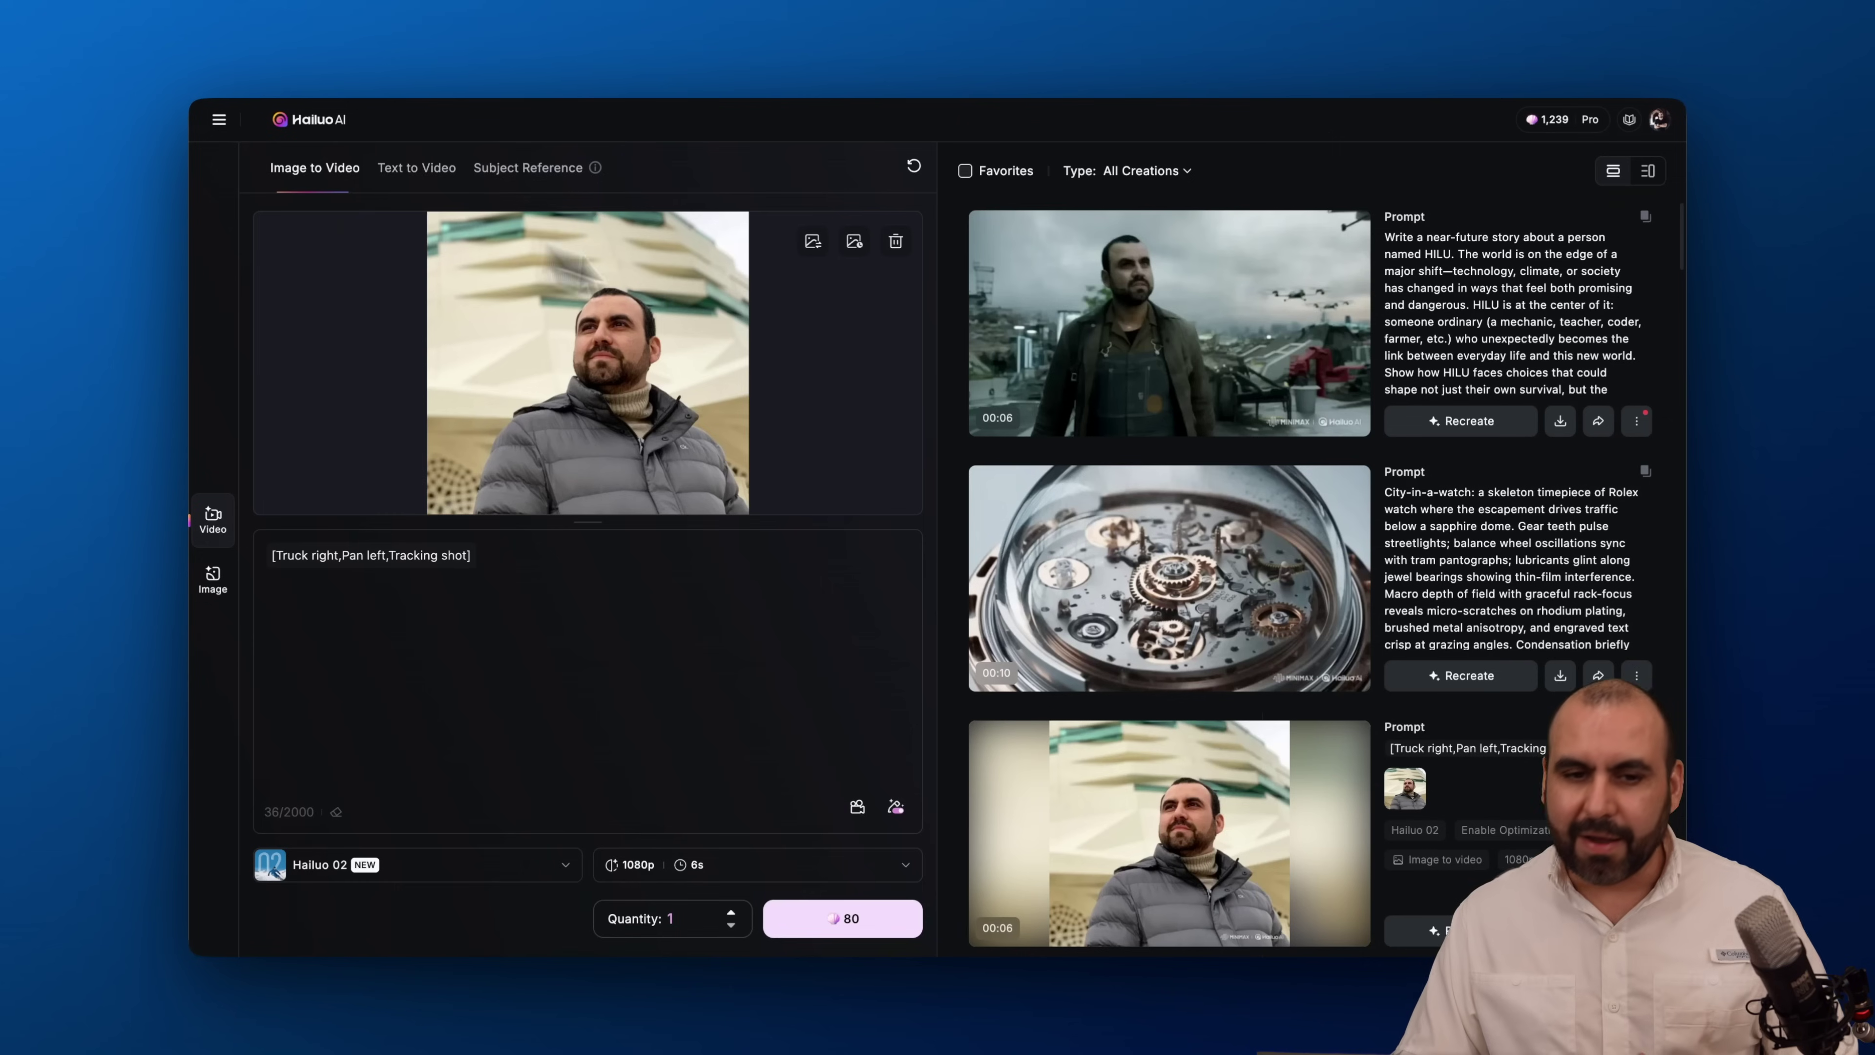
left_click(321, 120)
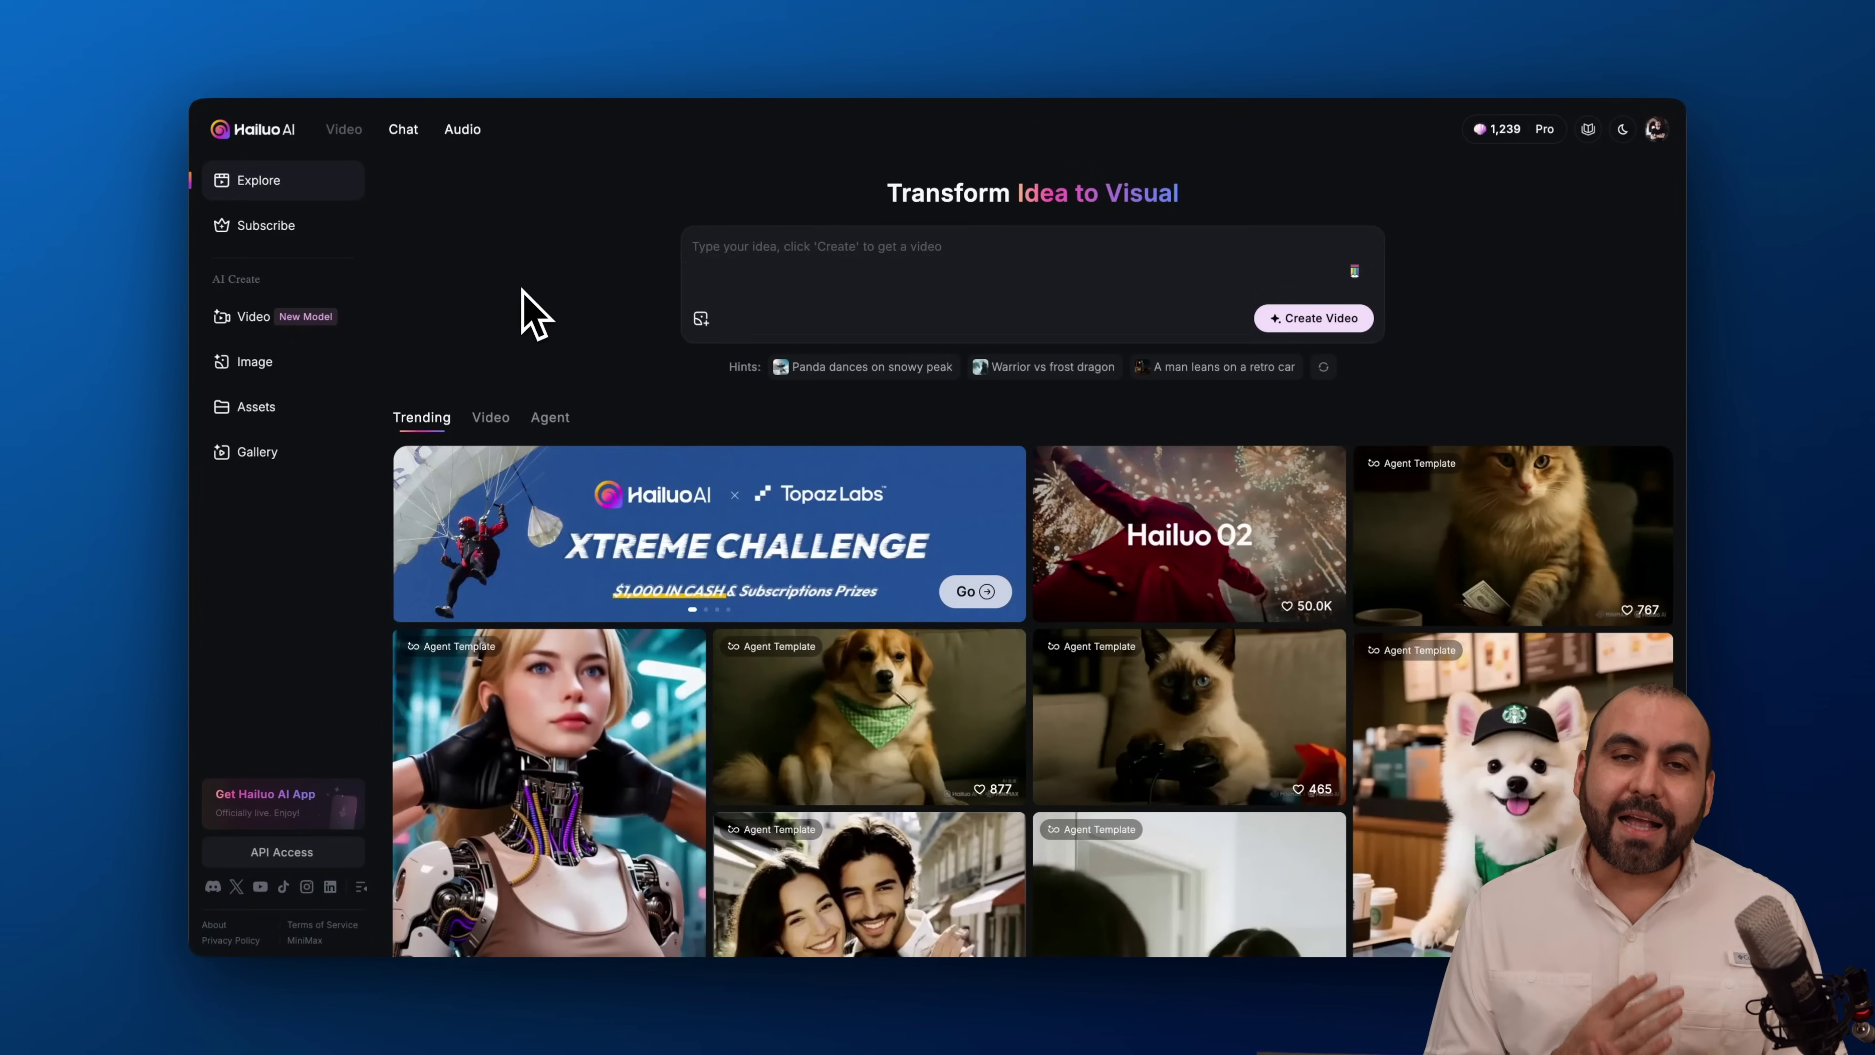